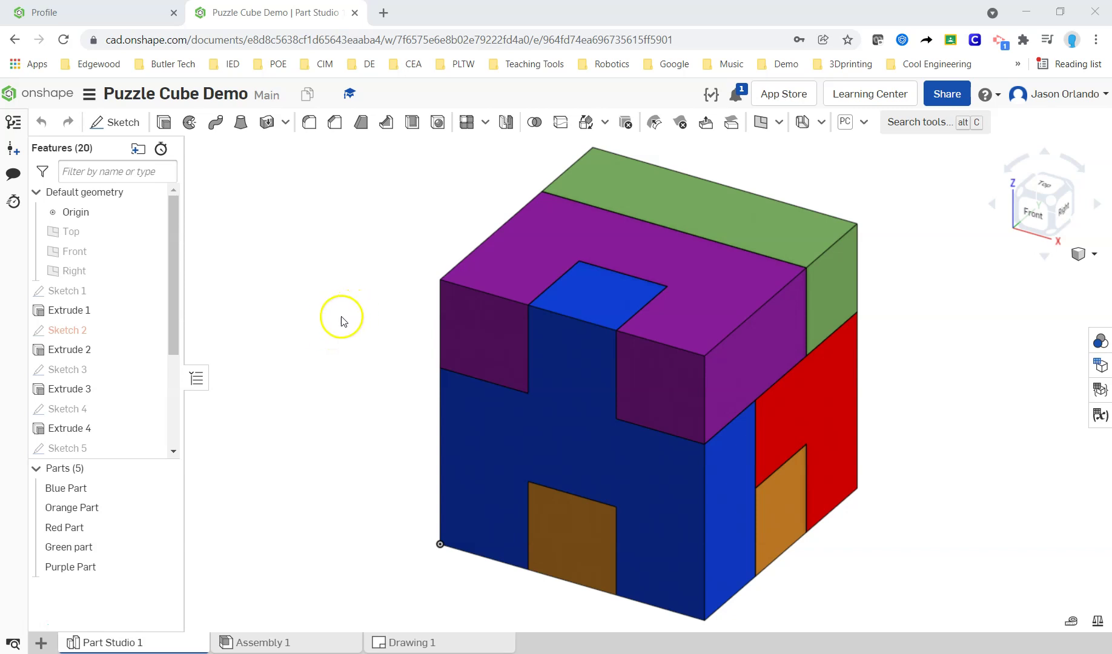
Create a new drawing without views from the EHS_A_Inch.dwt template in My Onshape
{"action": "left_click", "coordinate": [41, 643]}
{"action": "left_click", "coordinate": [112, 585]}
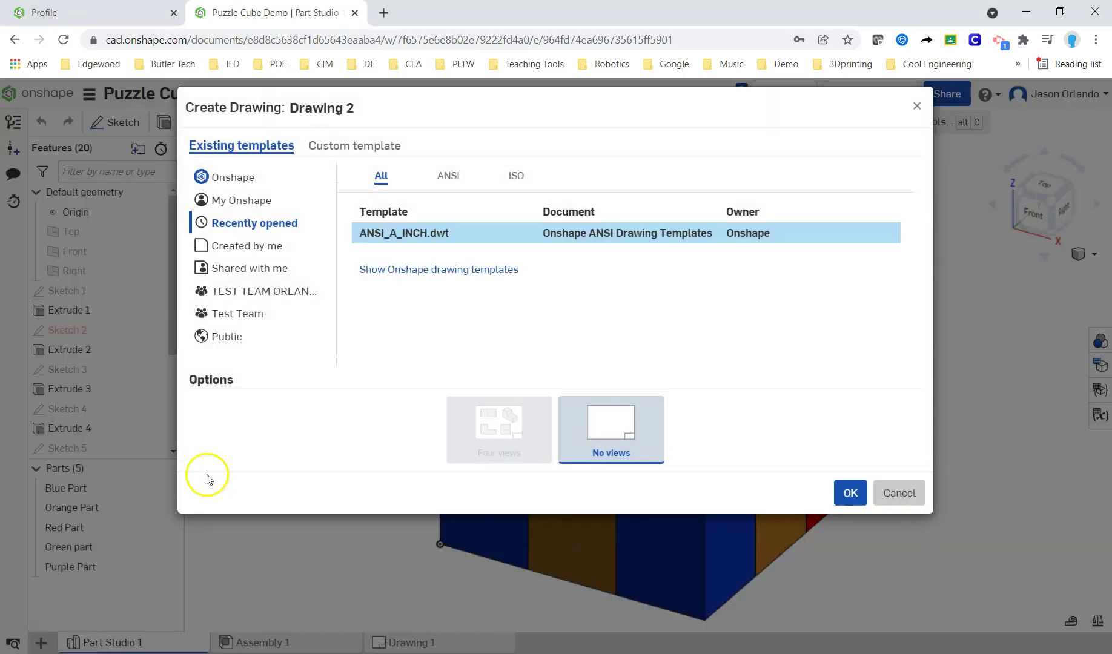
{"action": "left_click", "coordinate": [245, 202]}
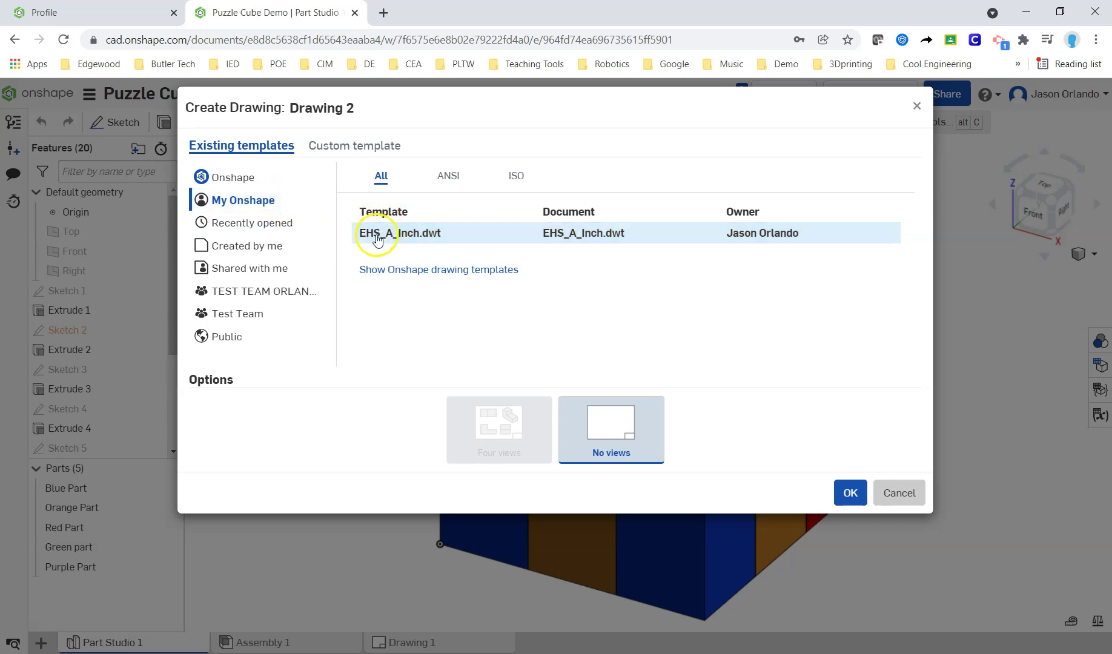
{"action": "left_click", "coordinate": [853, 489]}
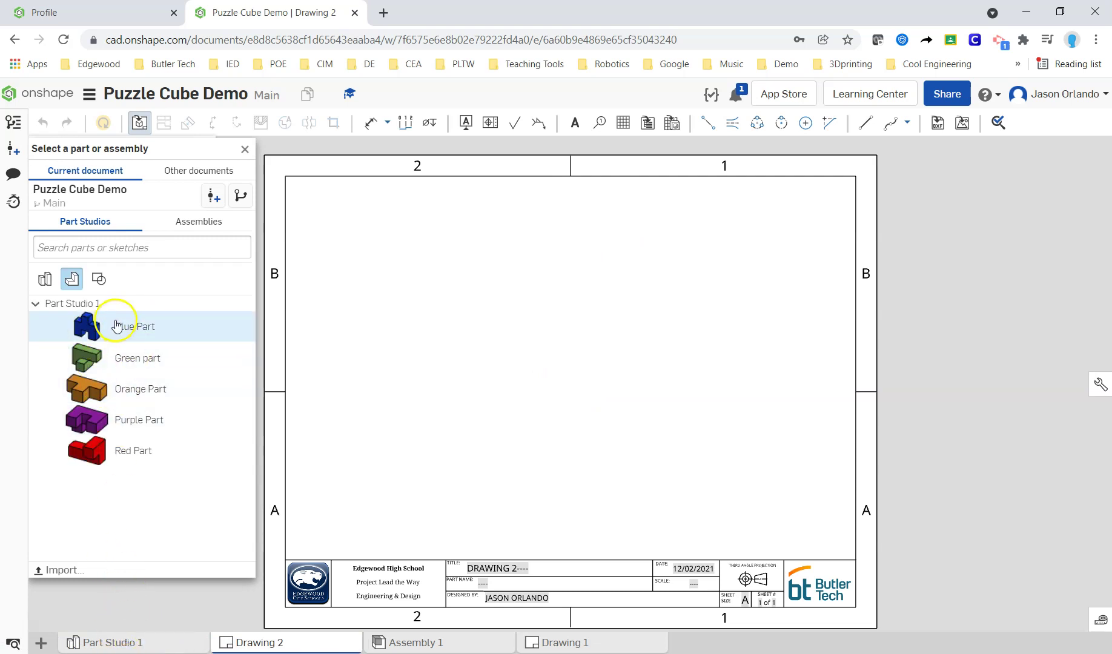
{"action": "left_click", "coordinate": [139, 420]}
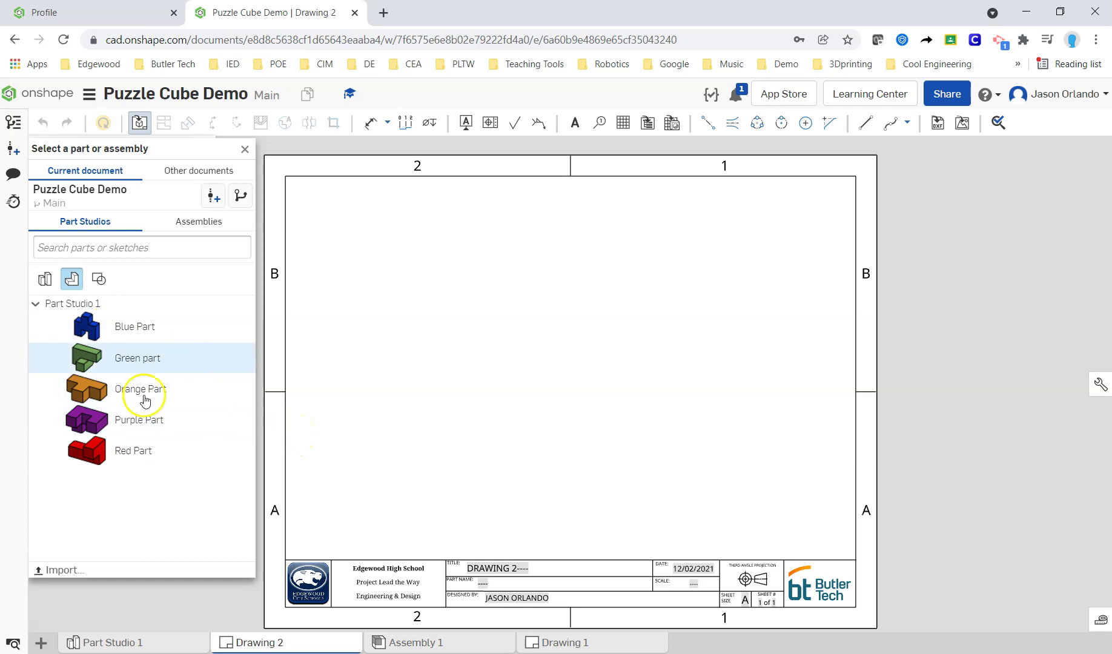
{"action": "left_click", "coordinate": [135, 644]}
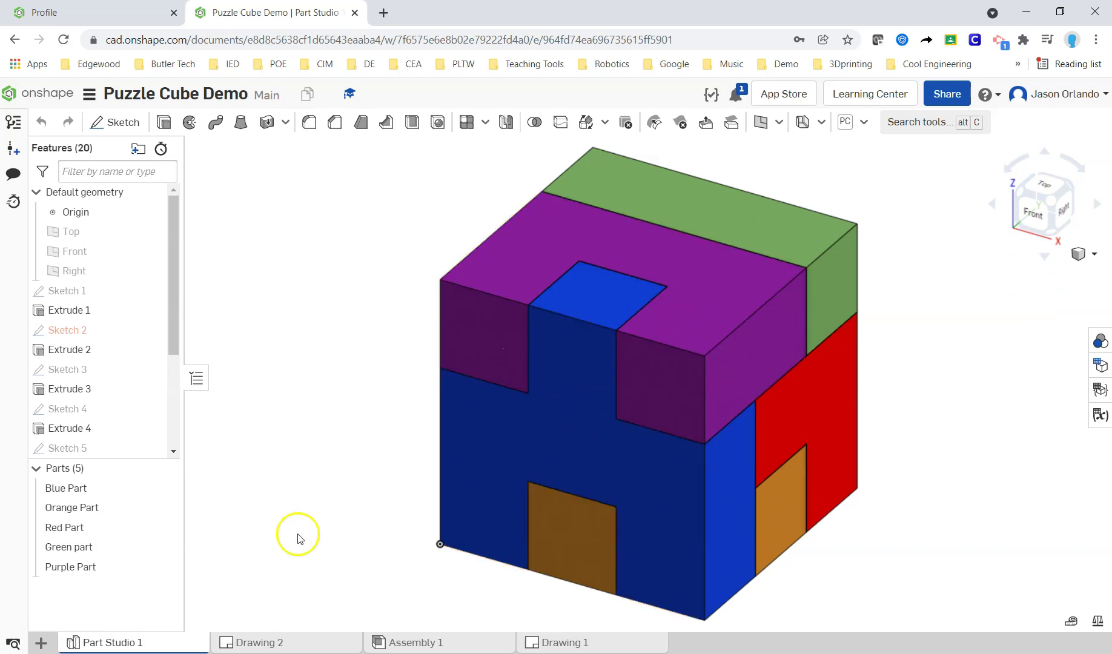
{"action": "left_click", "coordinate": [560, 644]}
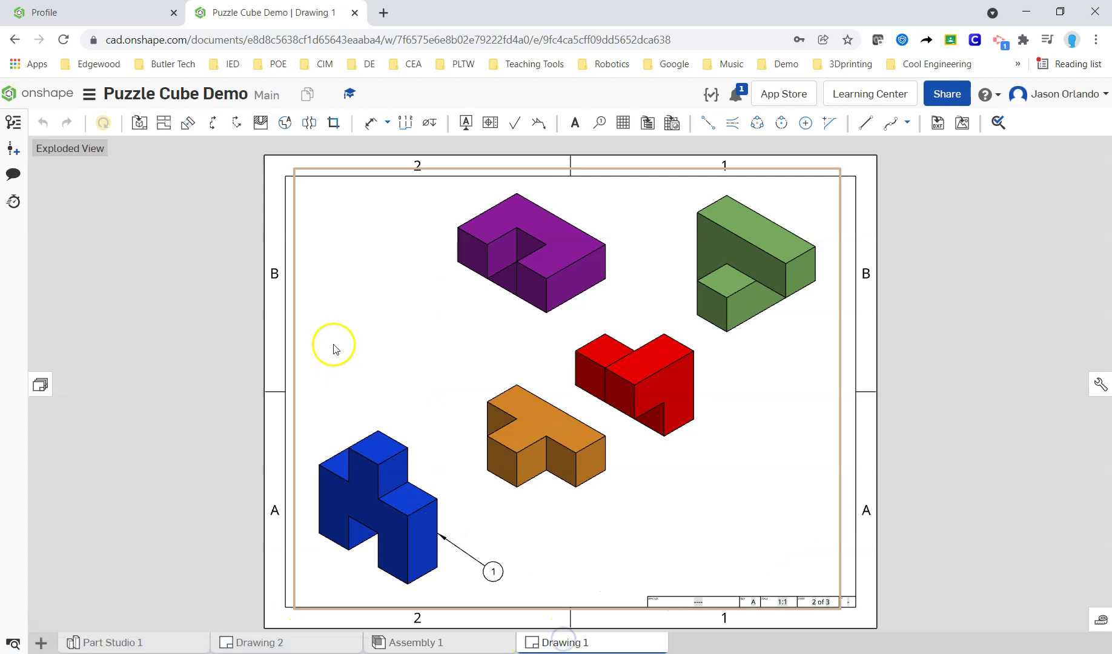
Insert a 1:1 front view of the Blue Part in the lower part of the Drawing 2 sheet
{"action": "left_click", "coordinate": [292, 644]}
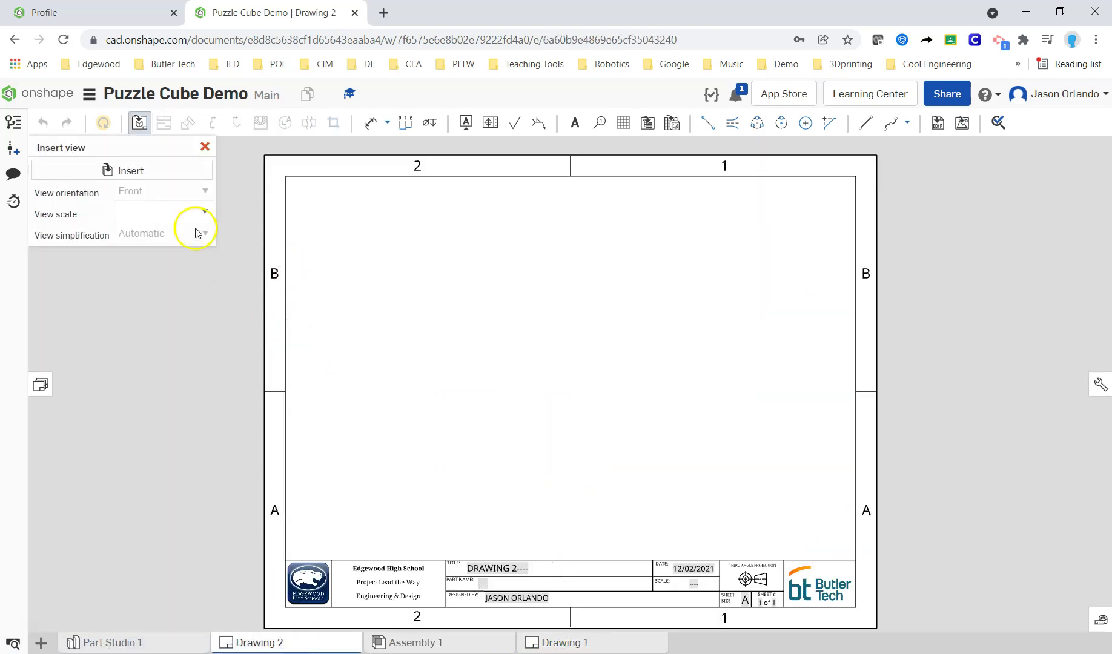
{"action": "left_click", "coordinate": [149, 173]}
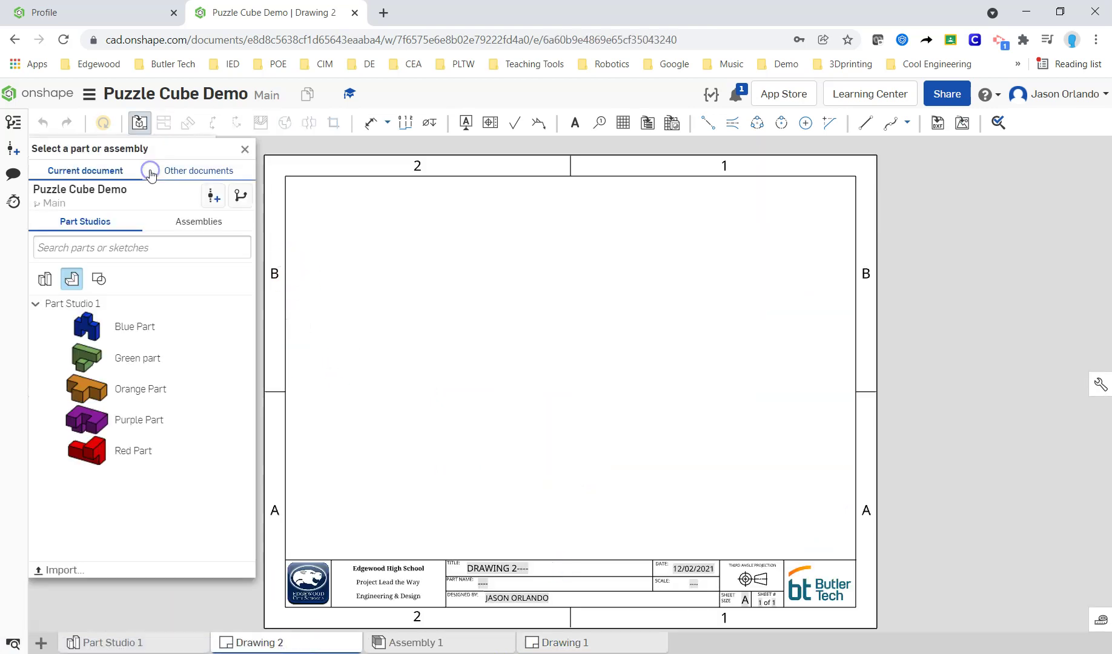
{"action": "left_click", "coordinate": [135, 328]}
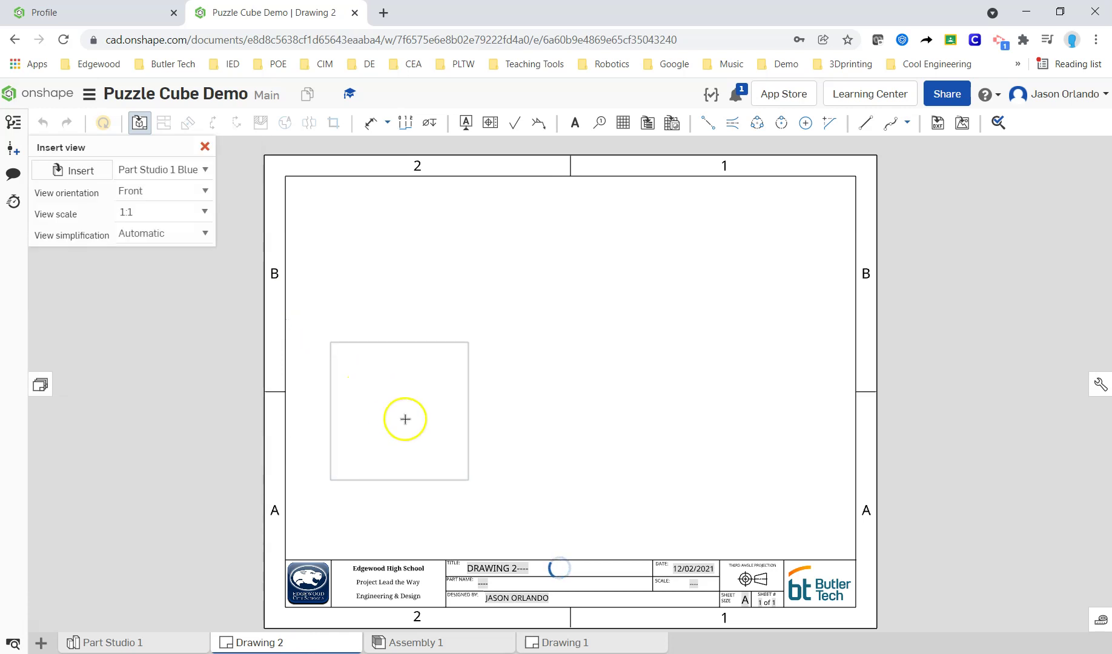
{"action": "left_click", "coordinate": [415, 446]}
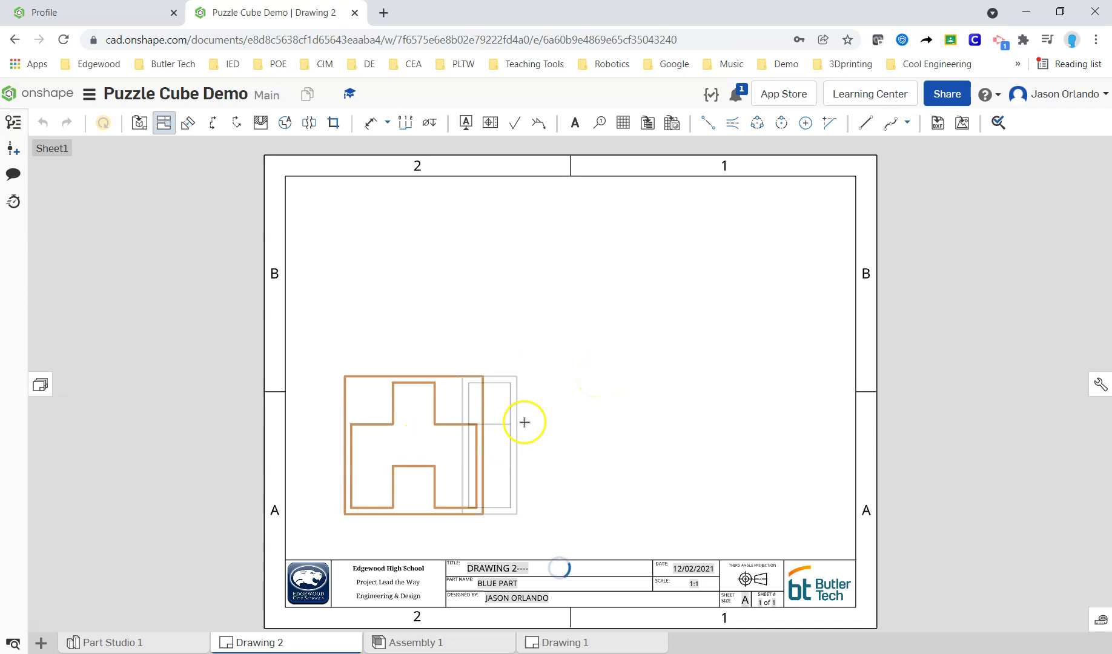
{"action": "left_click", "coordinate": [524, 422]}
Set the front view's rotation angle to 180 and shift the view slightly on the sheet
{"action": "left_click", "coordinate": [451, 442]}
{"action": "right_click", "coordinate": [451, 441]}
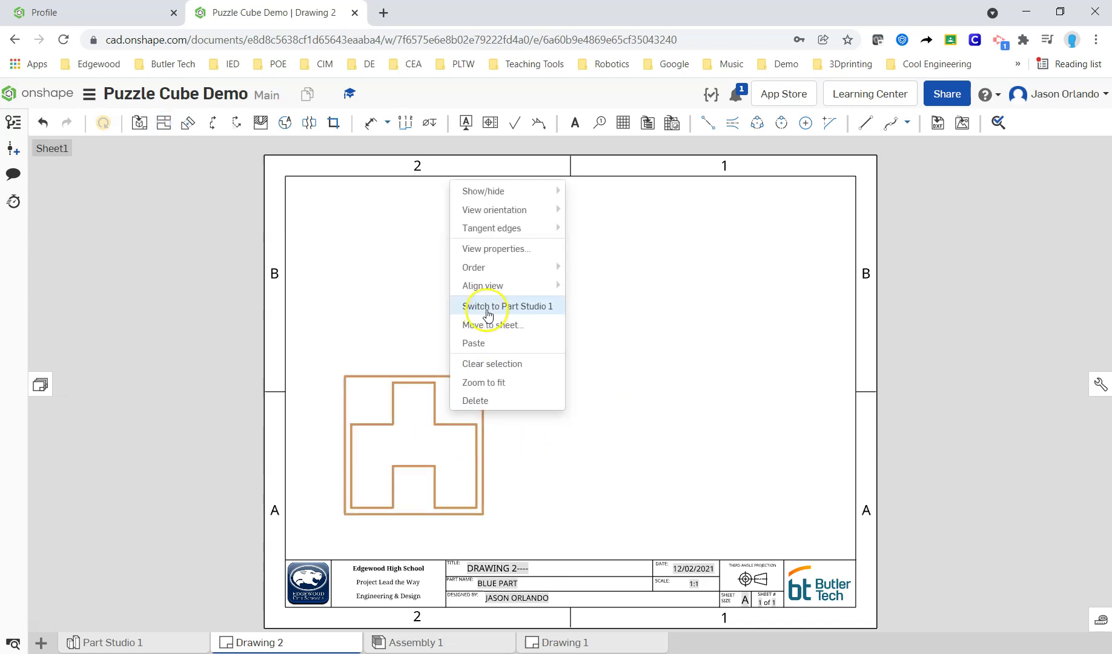
{"action": "left_click", "coordinate": [506, 256]}
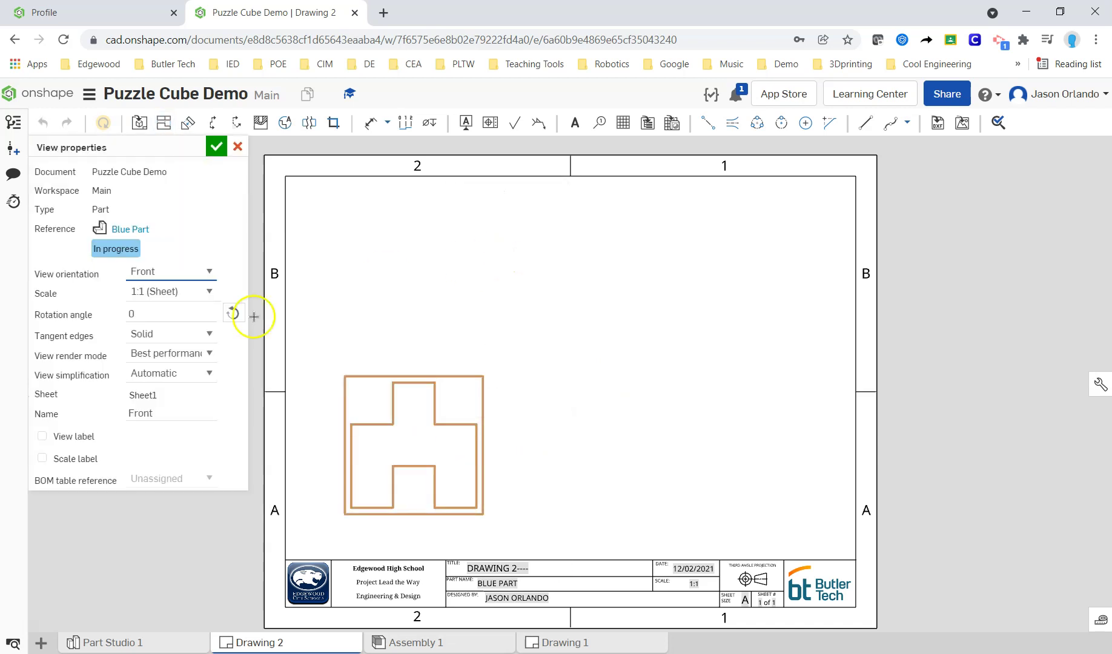
{"action": "left_click", "coordinate": [84, 317]}
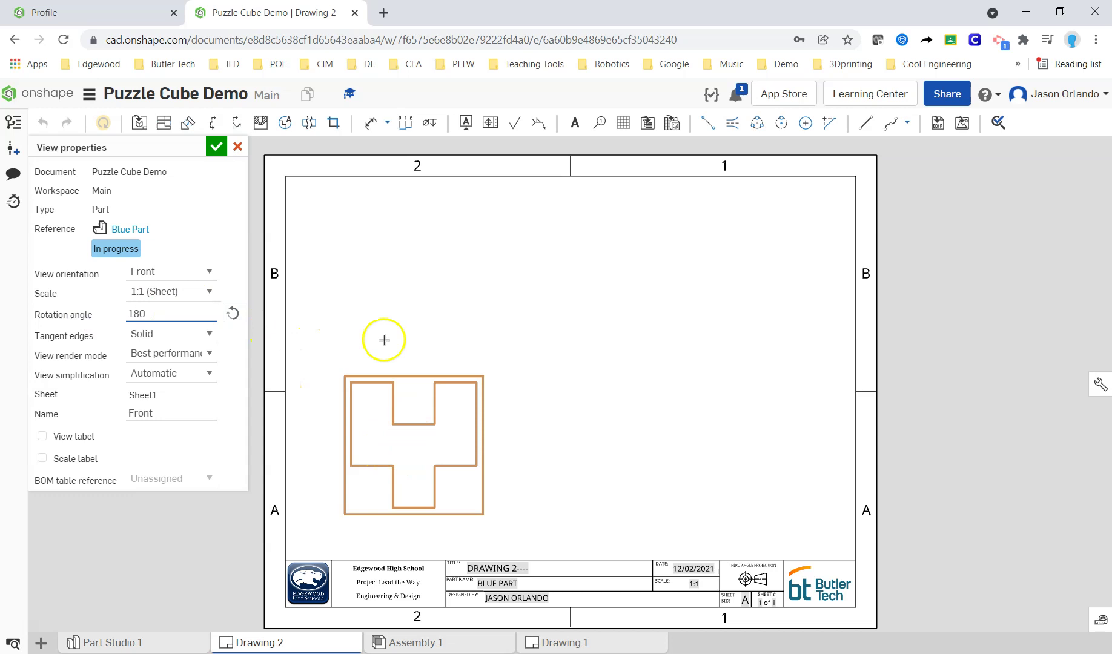
{"action": "left_click", "coordinate": [215, 147]}
{"action": "mouse_move", "coordinate": [445, 471]}
{"action": "left_mouse_down"}
{"action": "mouse_move", "coordinate": [452, 454]}
{"action": "mouse_move", "coordinate": [459, 461]}
{"action": "left_mouse_up"}
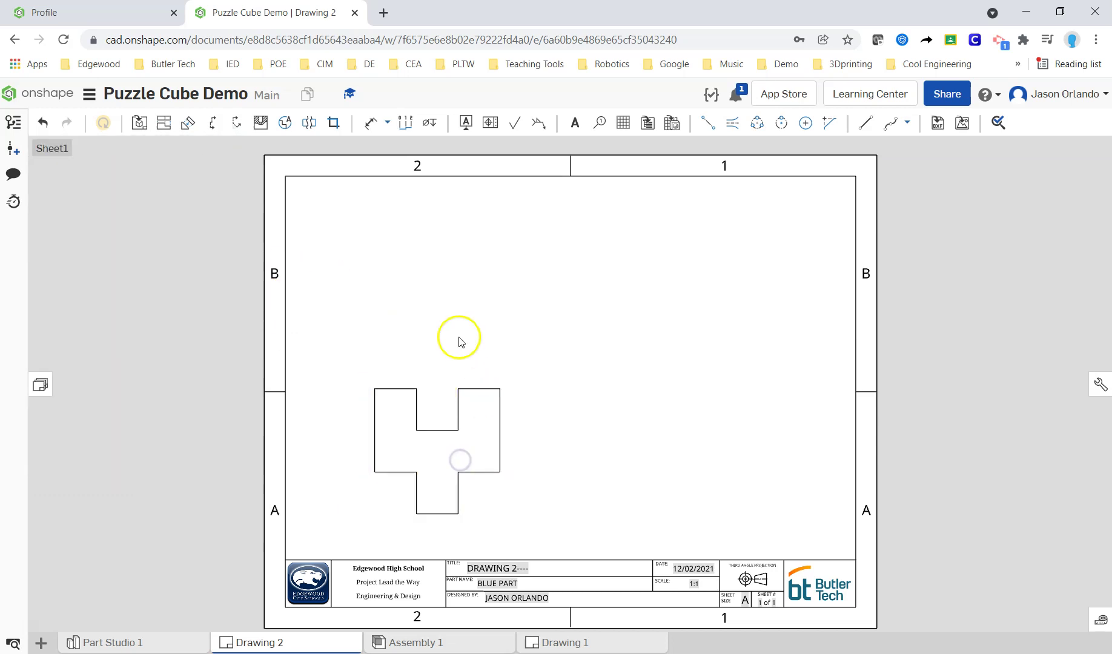
Project a top view, a right-side view and an isometric view from the Blue Part's front view
{"action": "left_click", "coordinate": [164, 122]}
{"action": "left_click", "coordinate": [455, 445]}
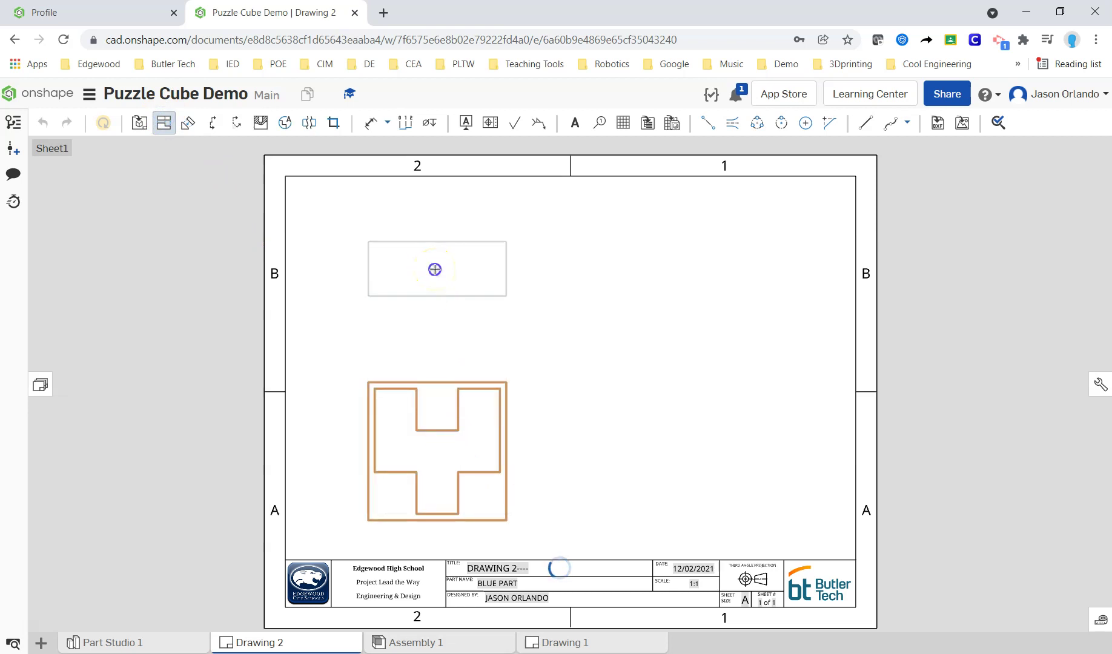
{"action": "left_click", "coordinate": [435, 270]}
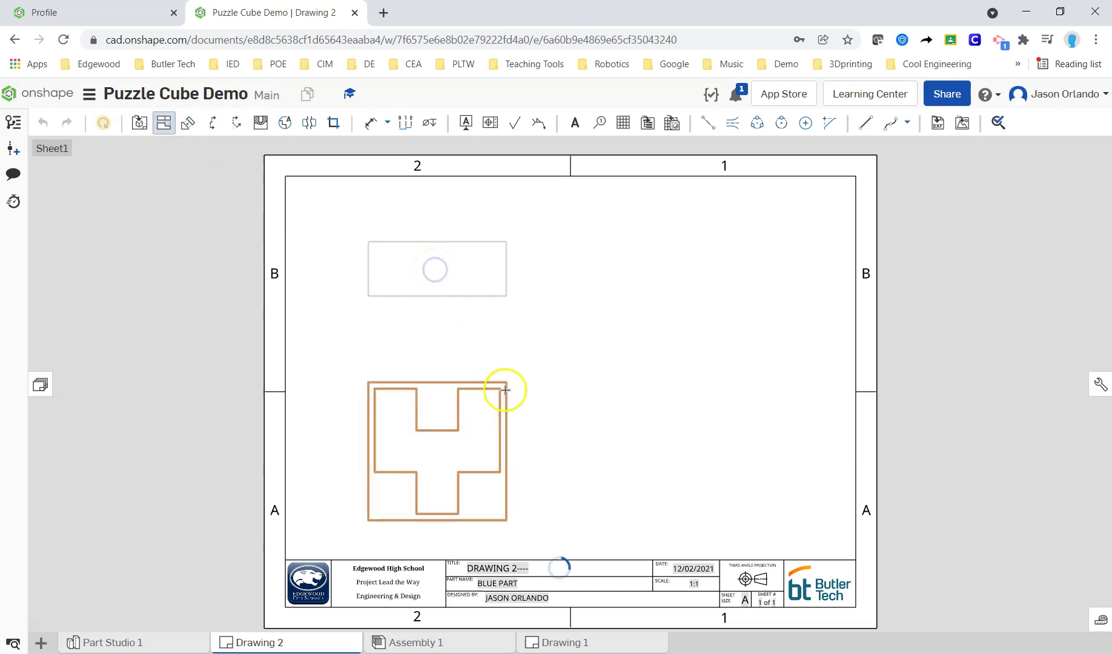
{"action": "left_click", "coordinate": [497, 425]}
{"action": "left_click", "coordinate": [669, 458]}
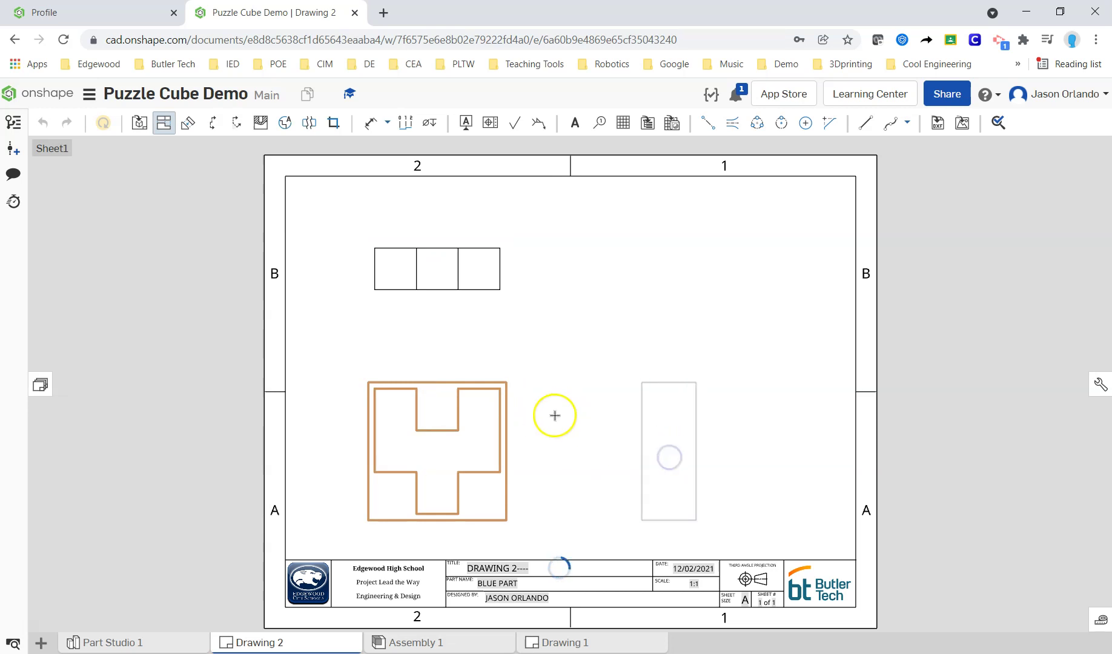
{"action": "left_click", "coordinate": [487, 435]}
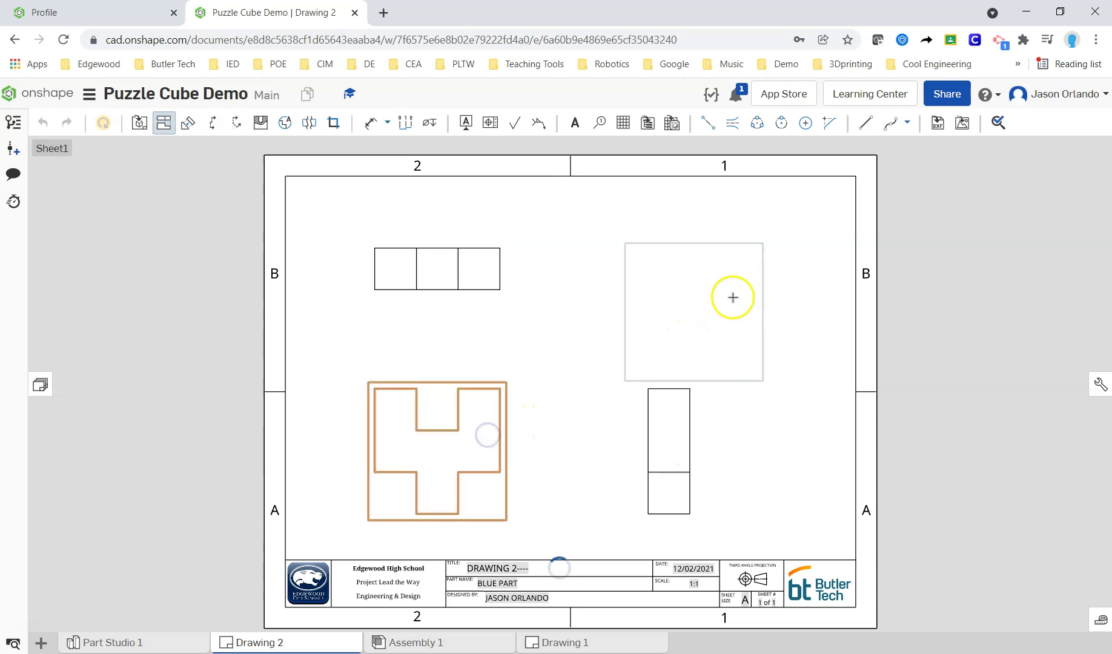
{"action": "left_click", "coordinate": [765, 276]}
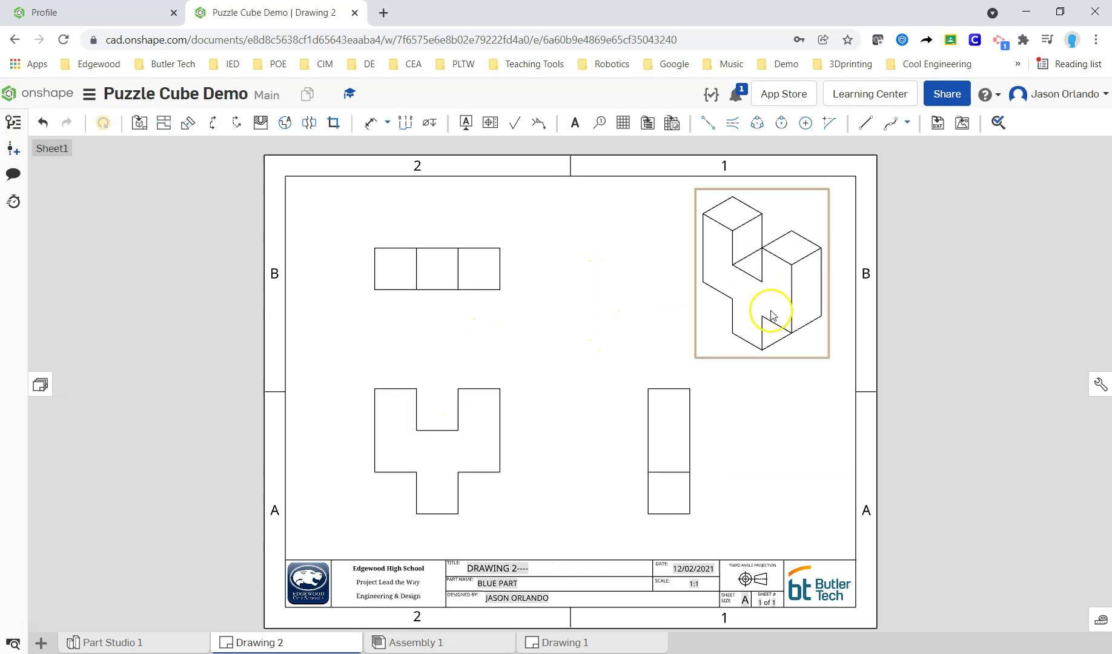
Show the hidden lines in the isometric view
{"action": "right_click", "coordinate": [763, 301]}
{"action": "left_click", "coordinate": [788, 341]}
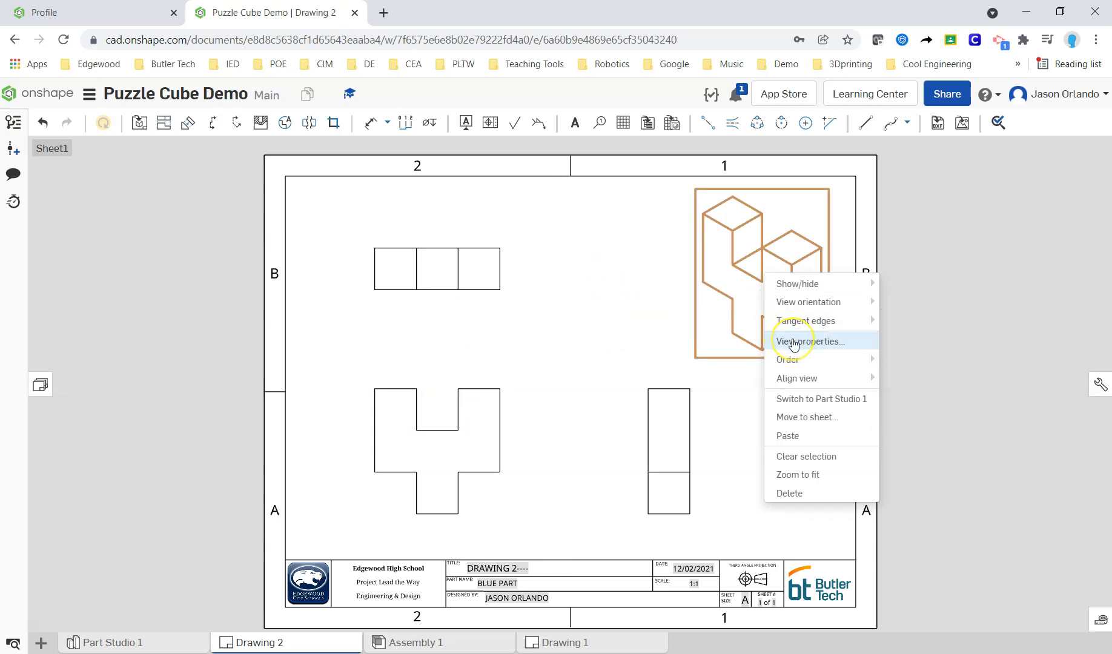
{"action": "mouse_move", "coordinate": [778, 283]}
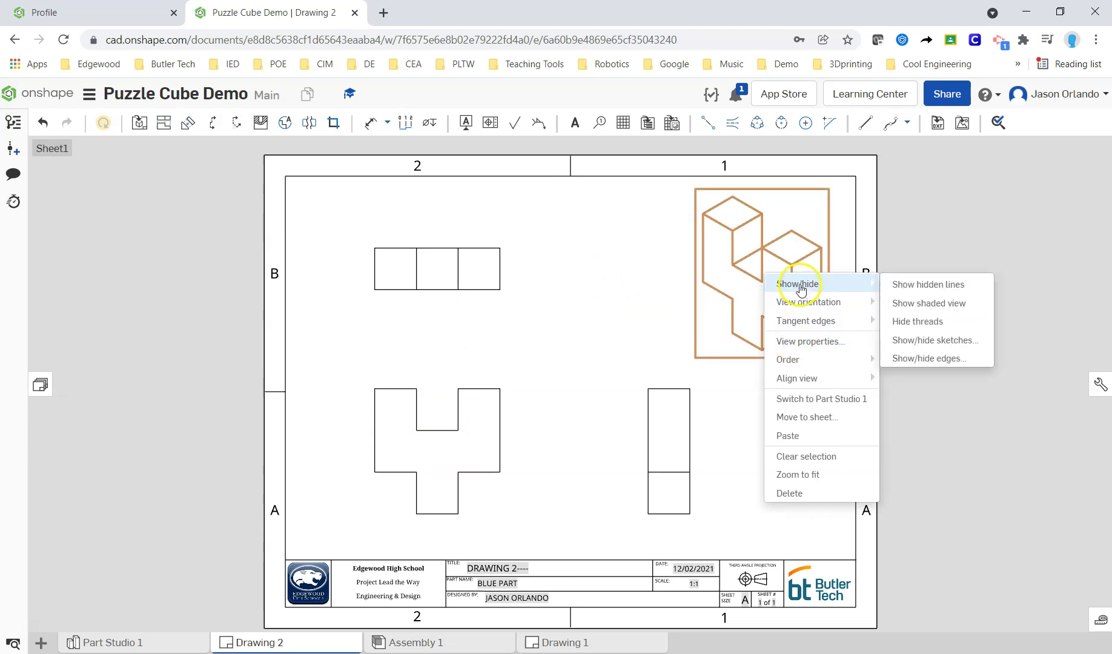
{"action": "left_click", "coordinate": [916, 287]}
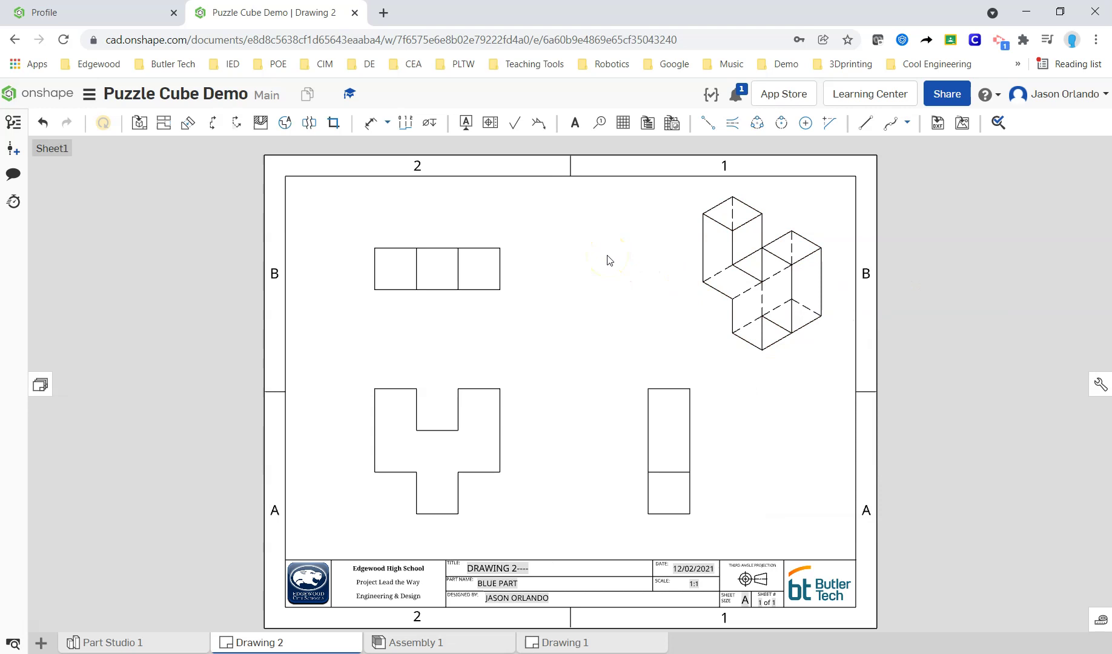
Display the isometric view as shaded and hide its hidden lines
{"action": "right_click", "coordinate": [785, 290]}
{"action": "mouse_move", "coordinate": [844, 276]}
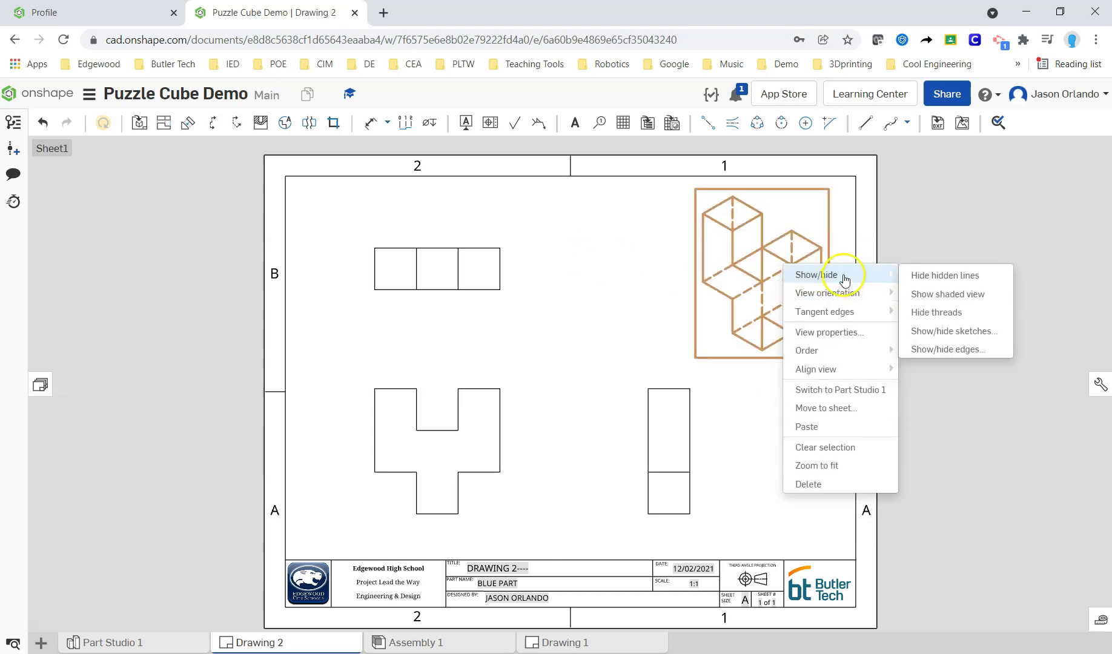
{"action": "left_click", "coordinate": [941, 294]}
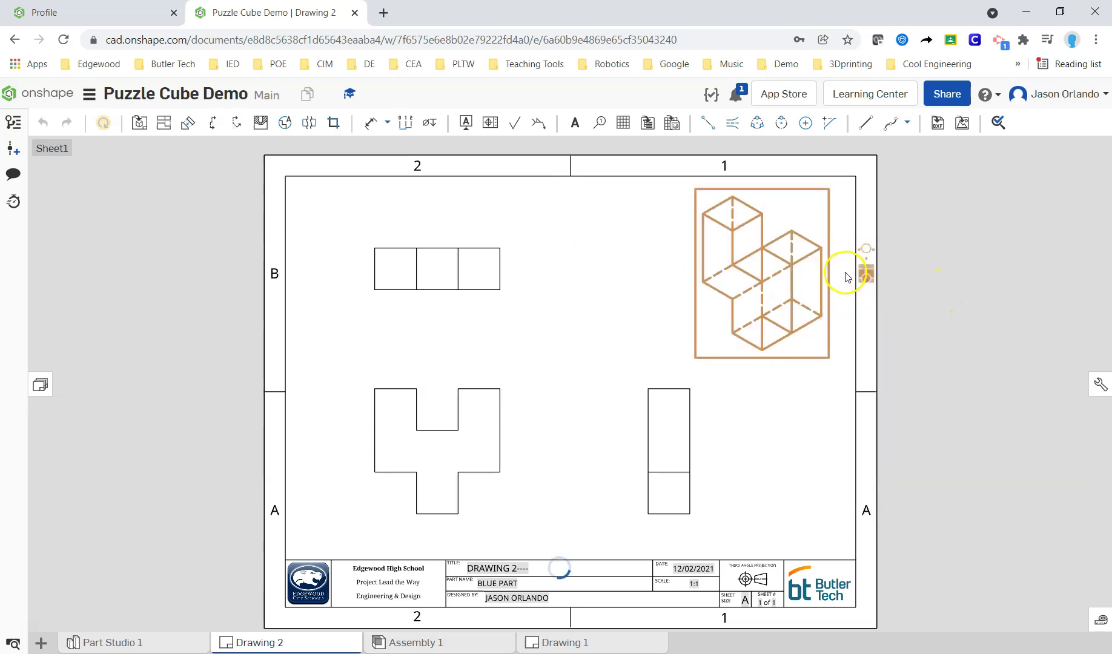
{"action": "right_click", "coordinate": [798, 276]}
{"action": "mouse_move", "coordinate": [876, 251]}
{"action": "left_click", "coordinate": [962, 255]}
{"action": "left_click", "coordinate": [653, 235]}
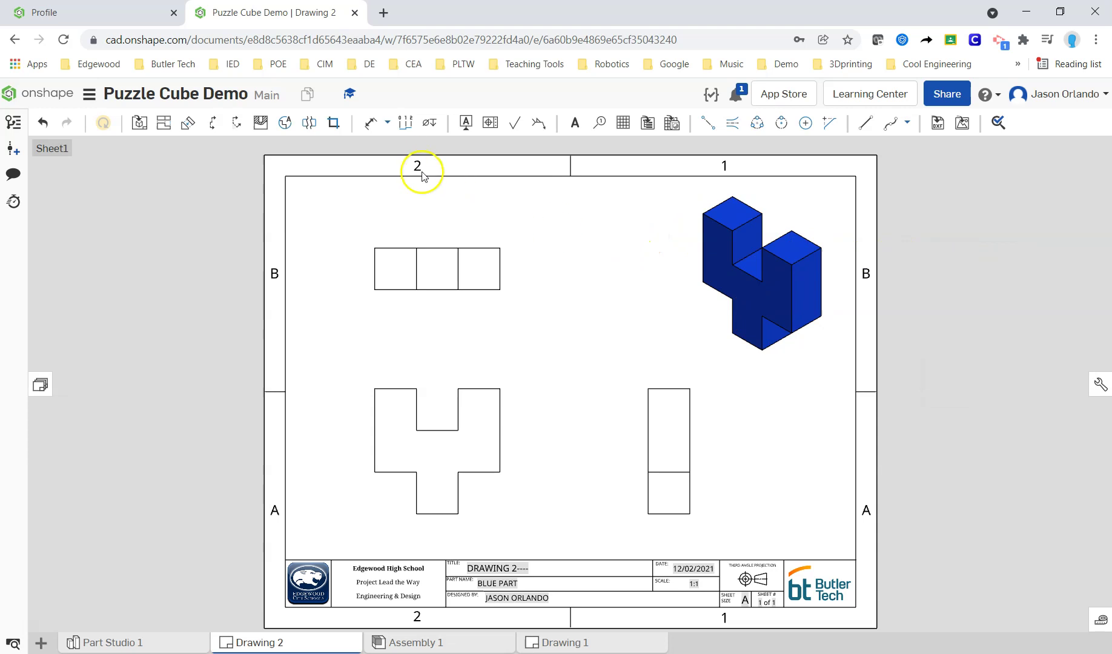
Dimension the front view's overall width above the view and its overall height beside it
{"action": "key", "text": "d"}
{"action": "left_click", "coordinate": [375, 417]}
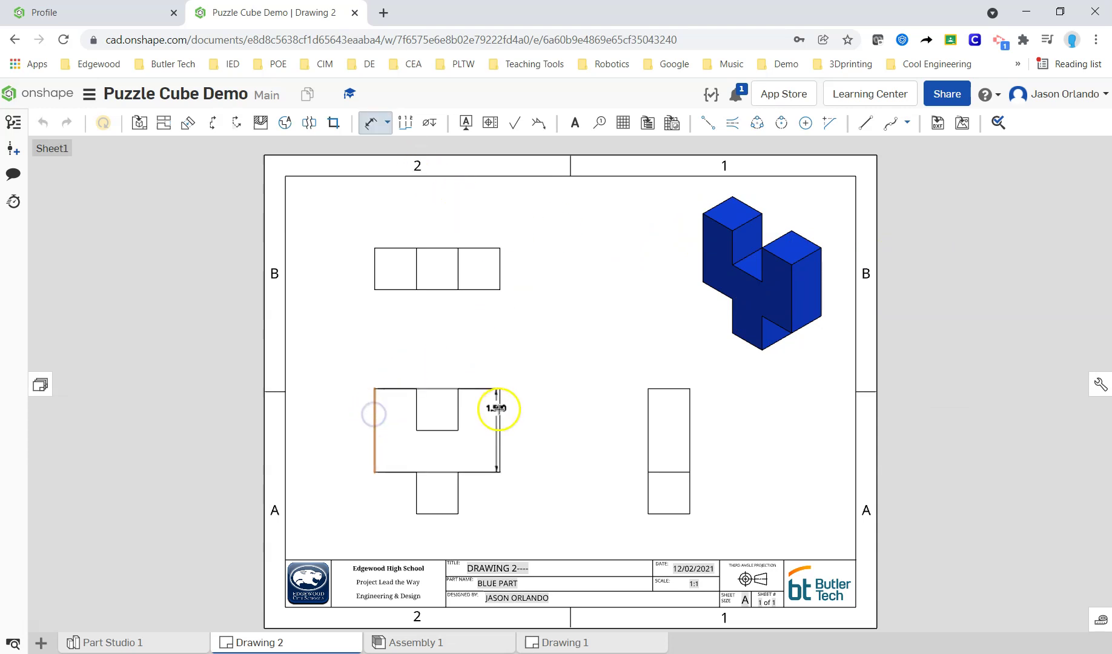
{"action": "left_click", "coordinate": [500, 409]}
{"action": "left_click", "coordinate": [443, 353]}
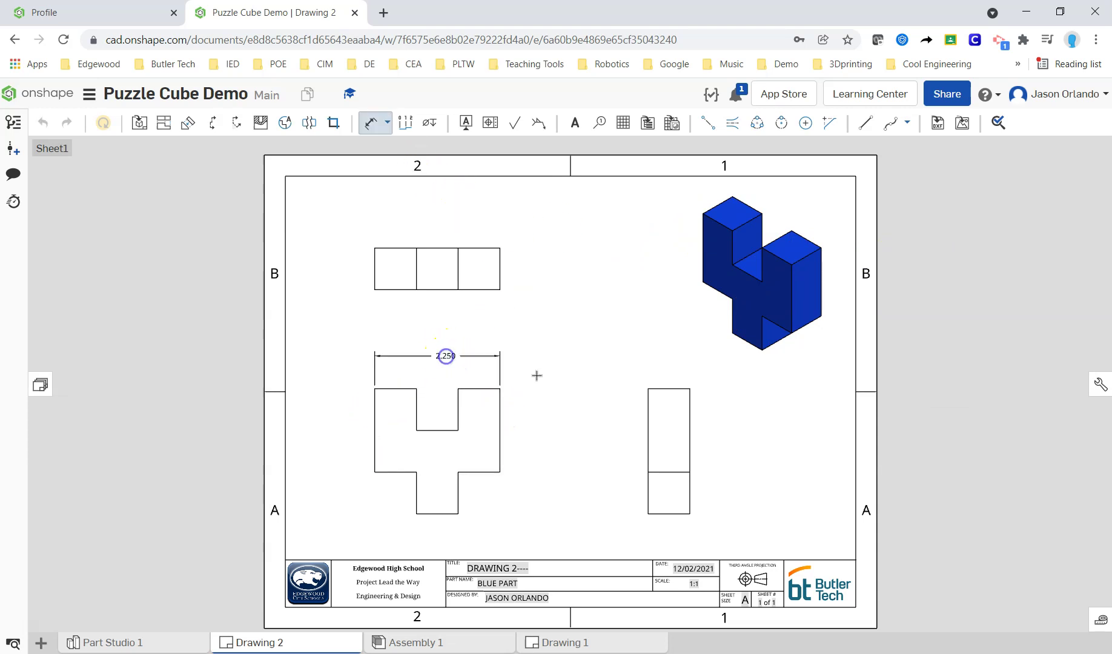
{"action": "left_click", "coordinate": [495, 399]}
{"action": "left_click", "coordinate": [445, 515]}
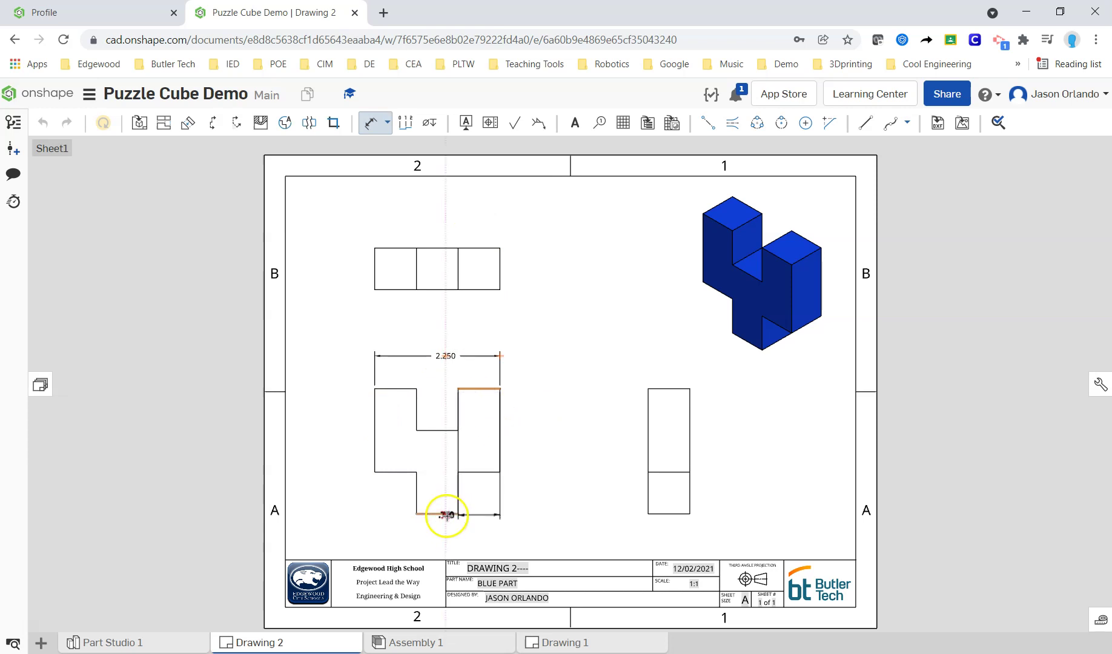
{"action": "left_click", "coordinate": [550, 468]}
{"action": "left_click", "coordinate": [566, 451]}
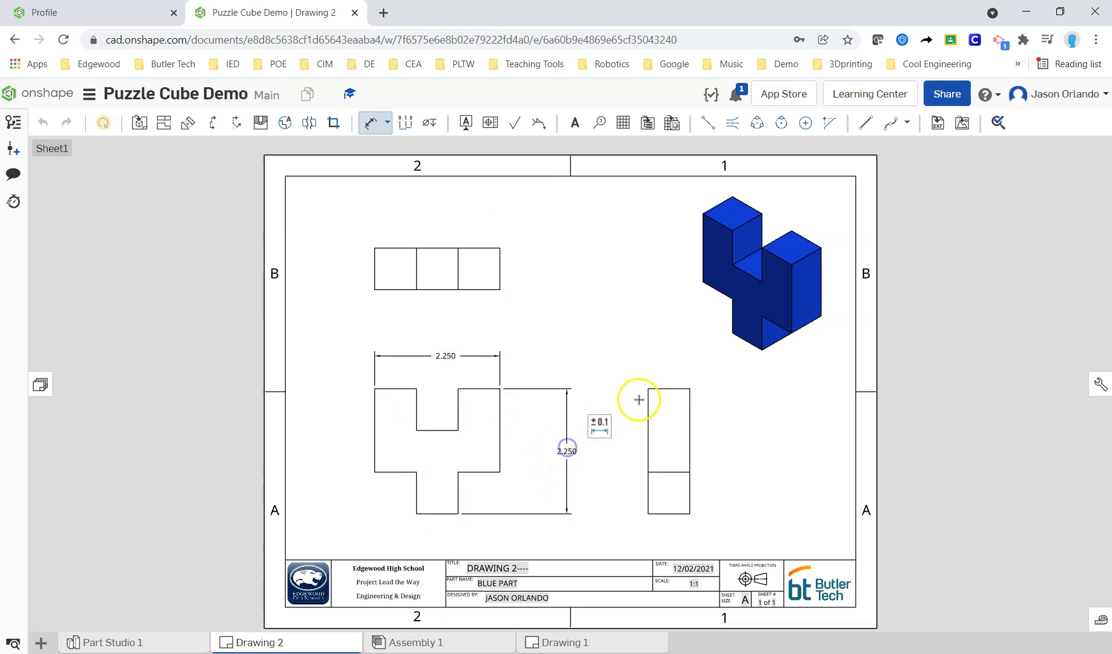
Dimension the part's depth above the right-side view
{"action": "left_click", "coordinate": [666, 389]}
{"action": "key", "text": "d"}
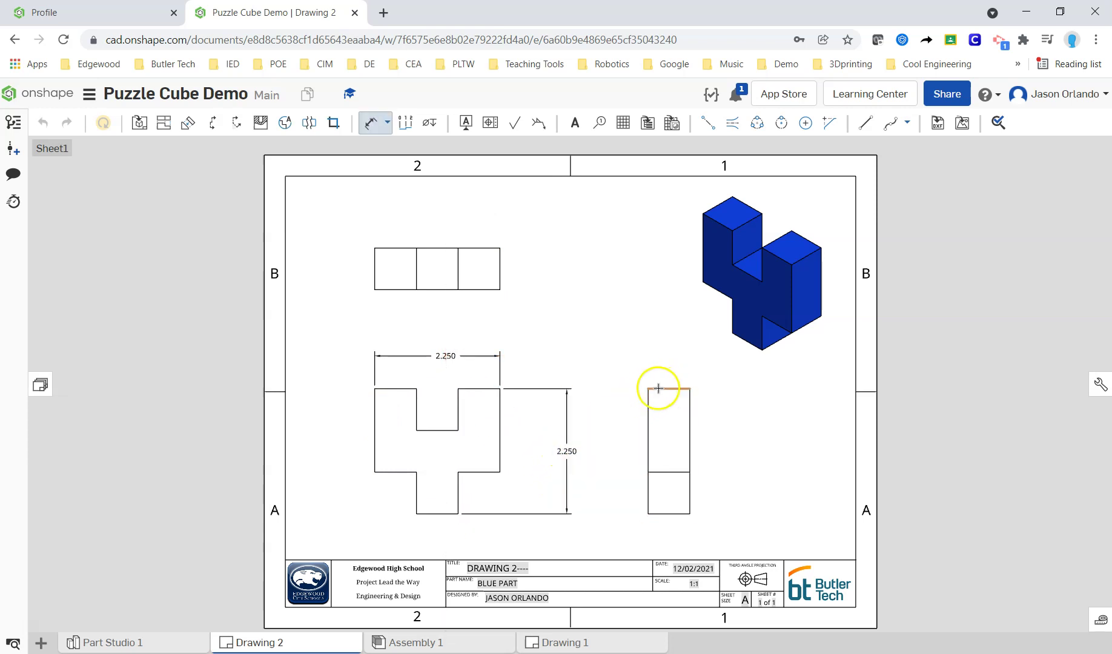
{"action": "left_click", "coordinate": [660, 389]}
{"action": "left_click", "coordinate": [669, 358]}
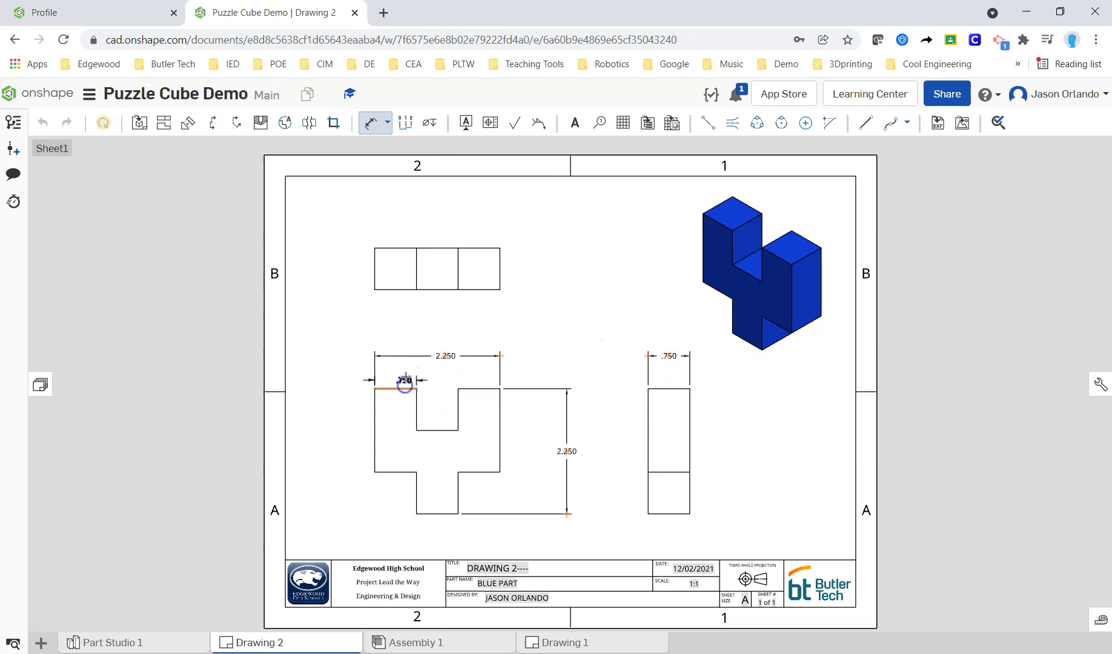
Dimension the widths of both upper prongs in the front view, below the overall width dimension
{"action": "left_click", "coordinate": [397, 374]}
{"action": "left_click", "coordinate": [479, 388]}
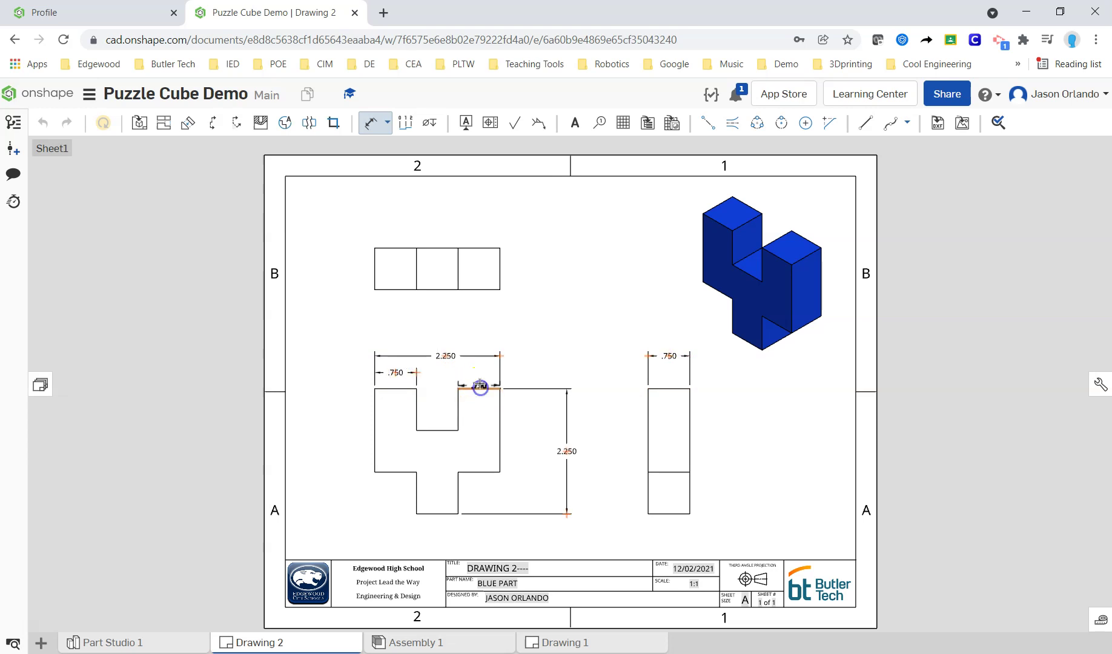
{"action": "left_click", "coordinate": [479, 374]}
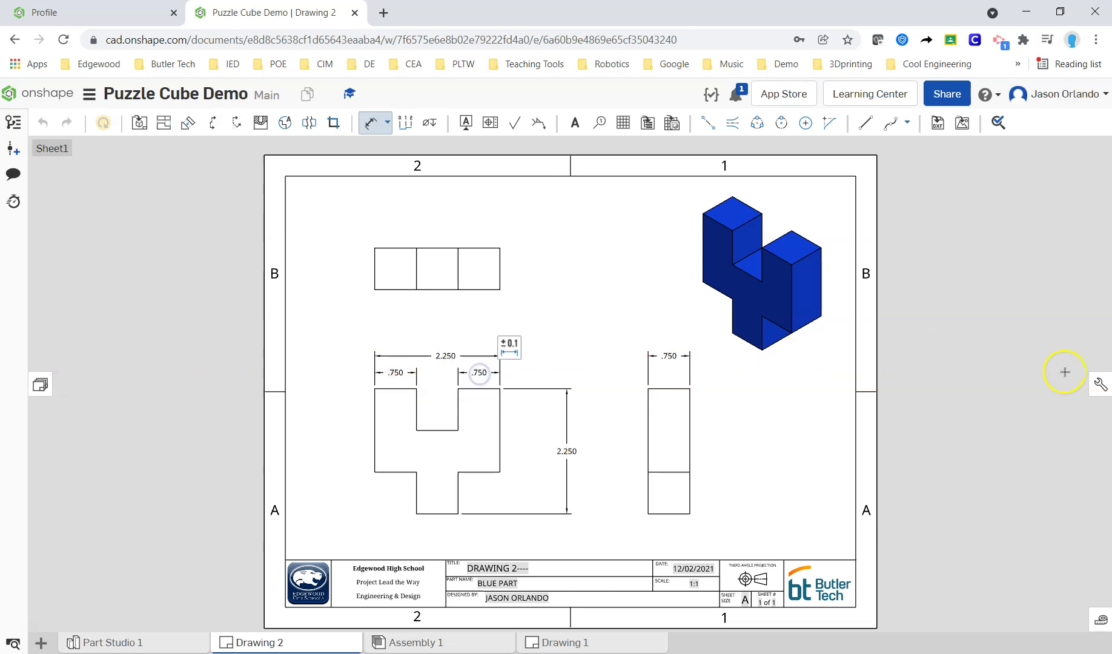
Set the drawing's primary dimension precision to two decimal places (0.12)
{"action": "left_click", "coordinate": [1097, 386]}
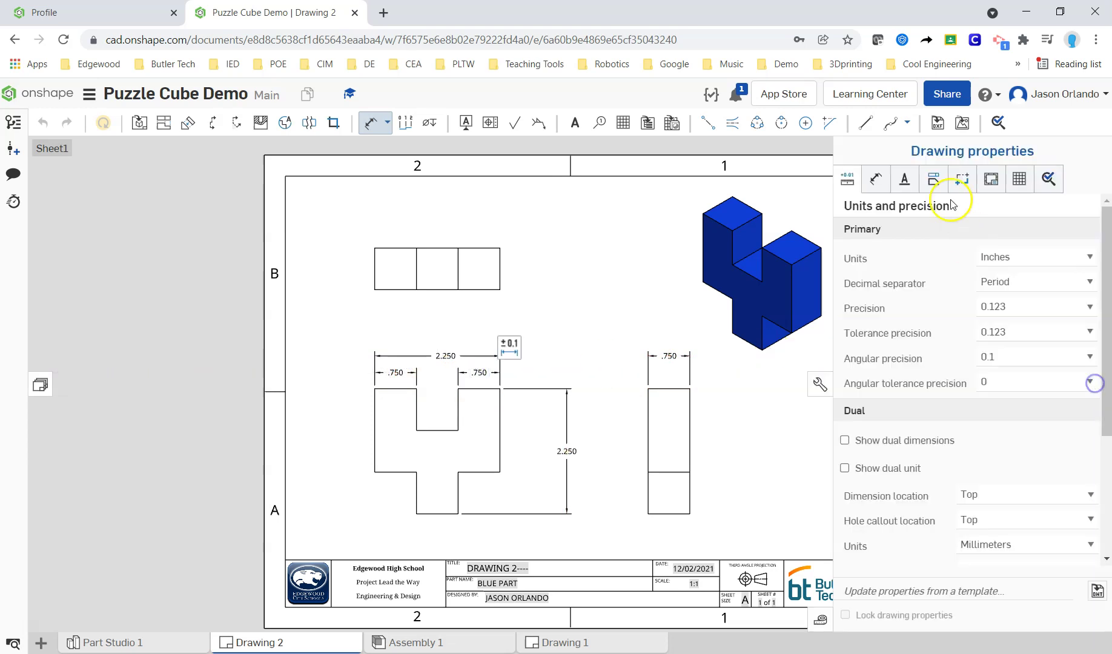
{"action": "left_click", "coordinate": [1024, 312]}
{"action": "left_click", "coordinate": [1012, 355]}
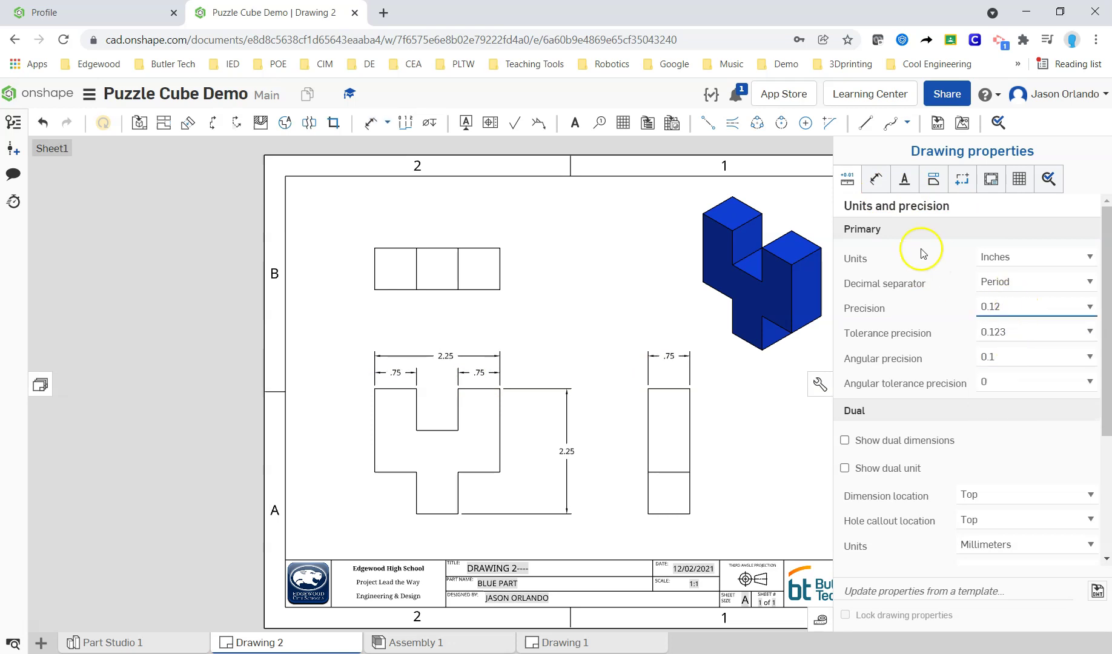
Close the drawing properties and dimension the front view's right edge height and the upper notch depth, both inside the overall height dimension
{"action": "left_click", "coordinate": [876, 178]}
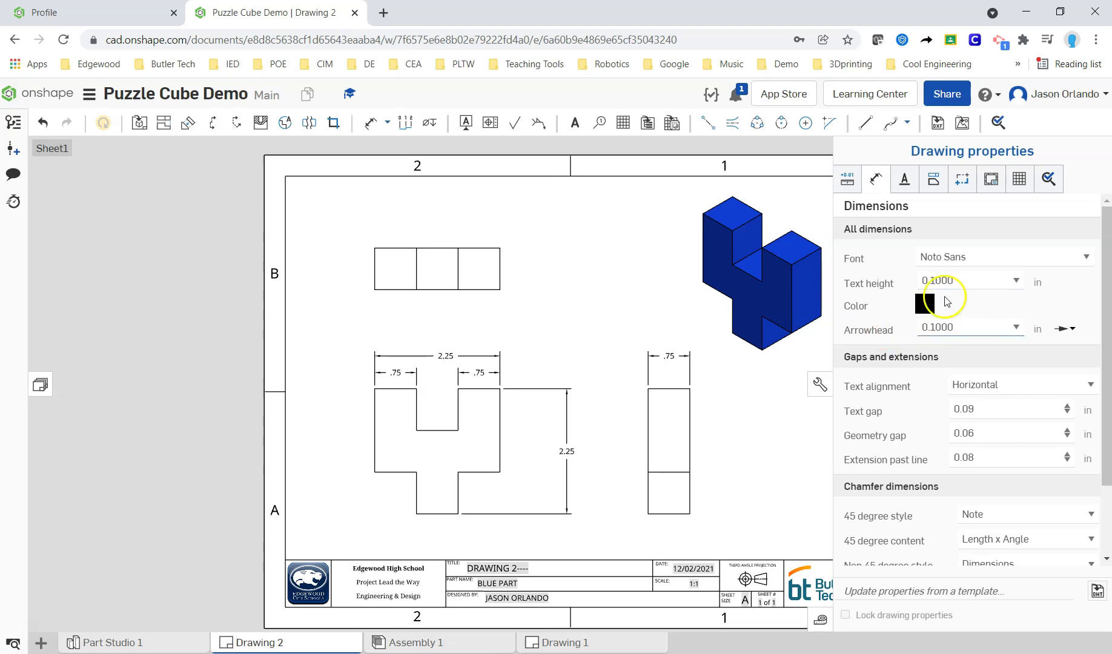
{"action": "left_click", "coordinate": [819, 384]}
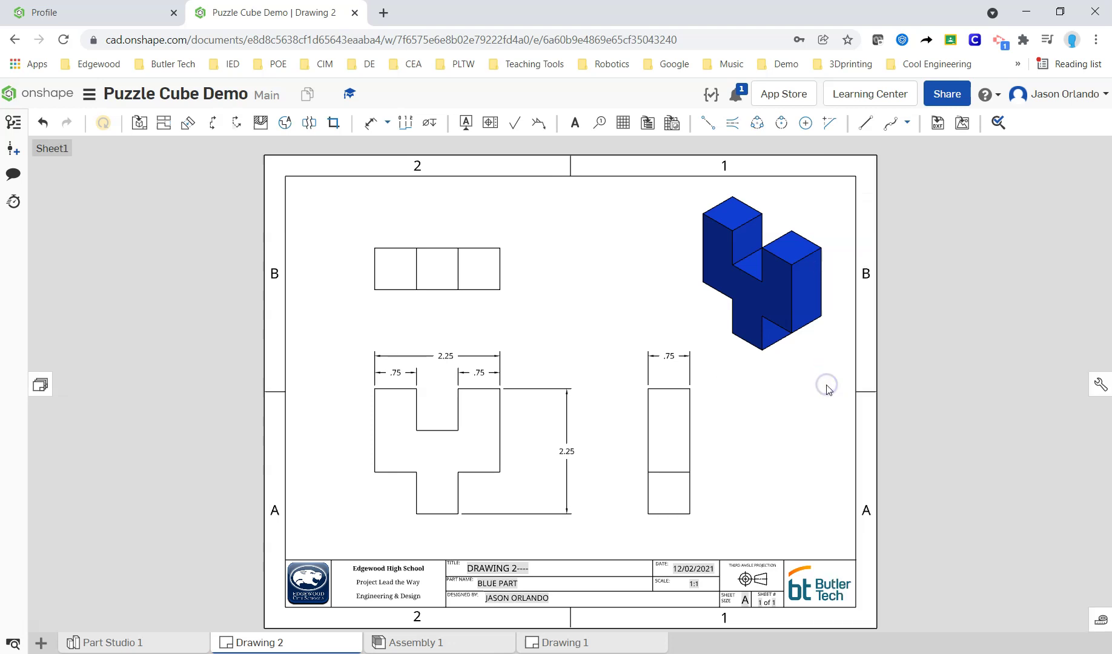
{"action": "scroll", "coordinate": [606, 392], "scroll_direction": "up", "scroll_amount": 1}
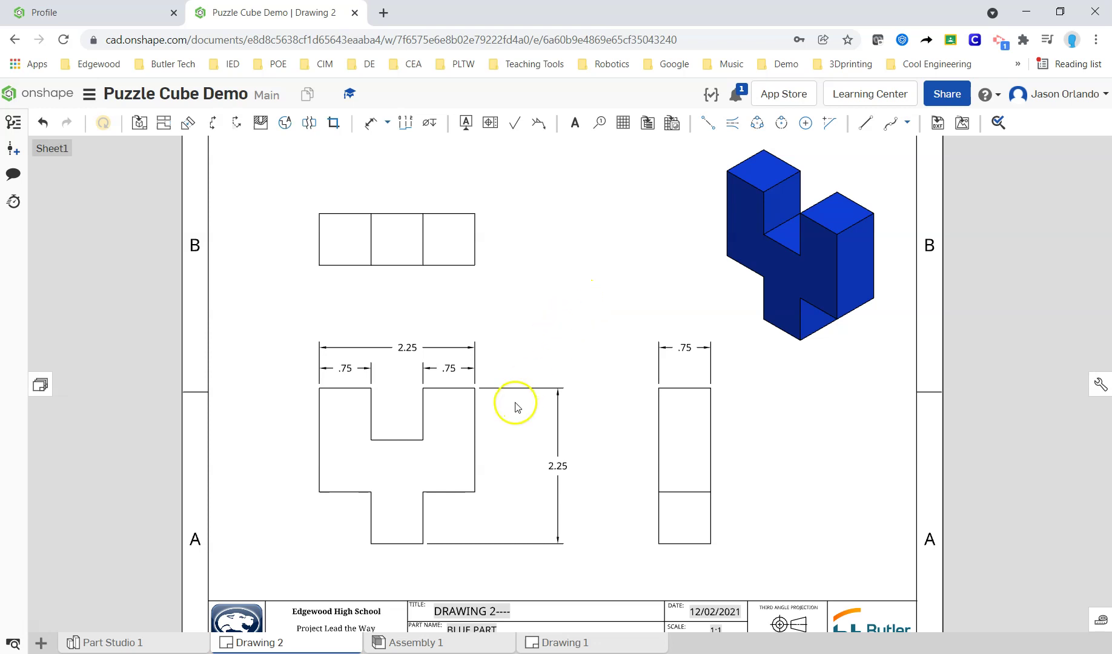
{"action": "key", "text": "d"}
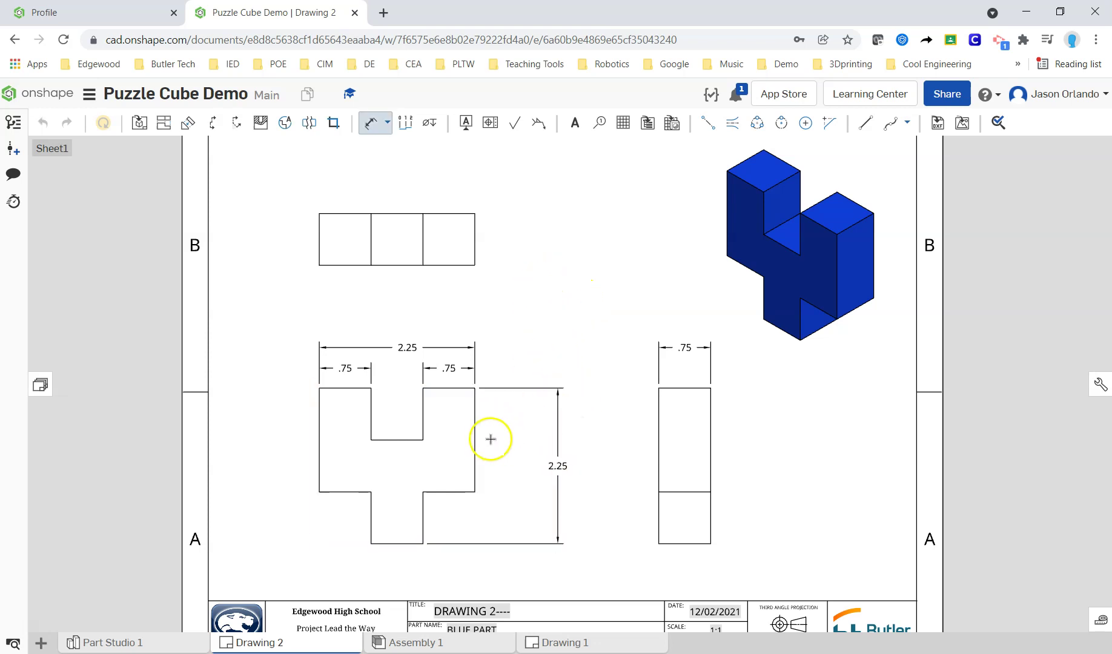
{"action": "left_click", "coordinate": [478, 441]}
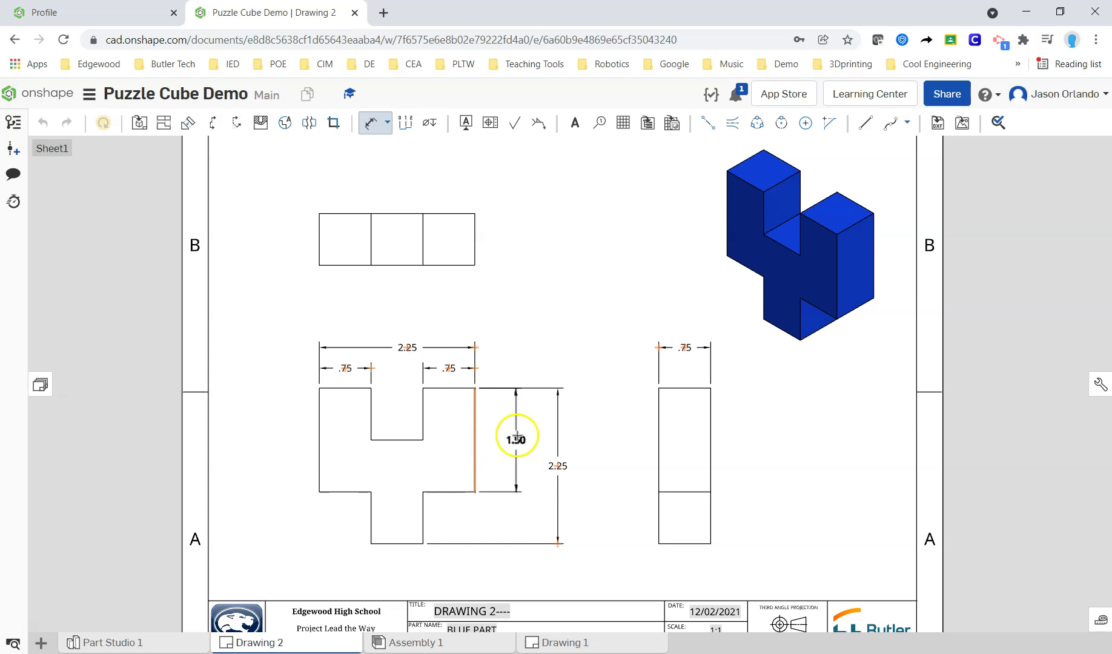
{"action": "left_click", "coordinate": [519, 436]}
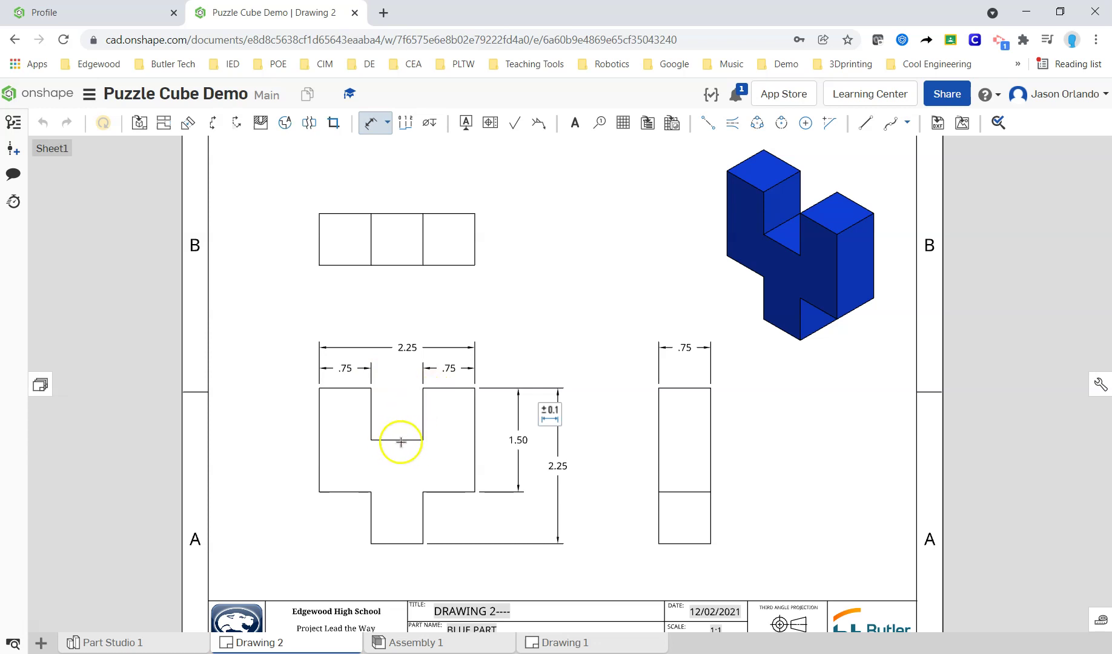
{"action": "left_click", "coordinate": [435, 388]}
{"action": "left_click", "coordinate": [406, 440]}
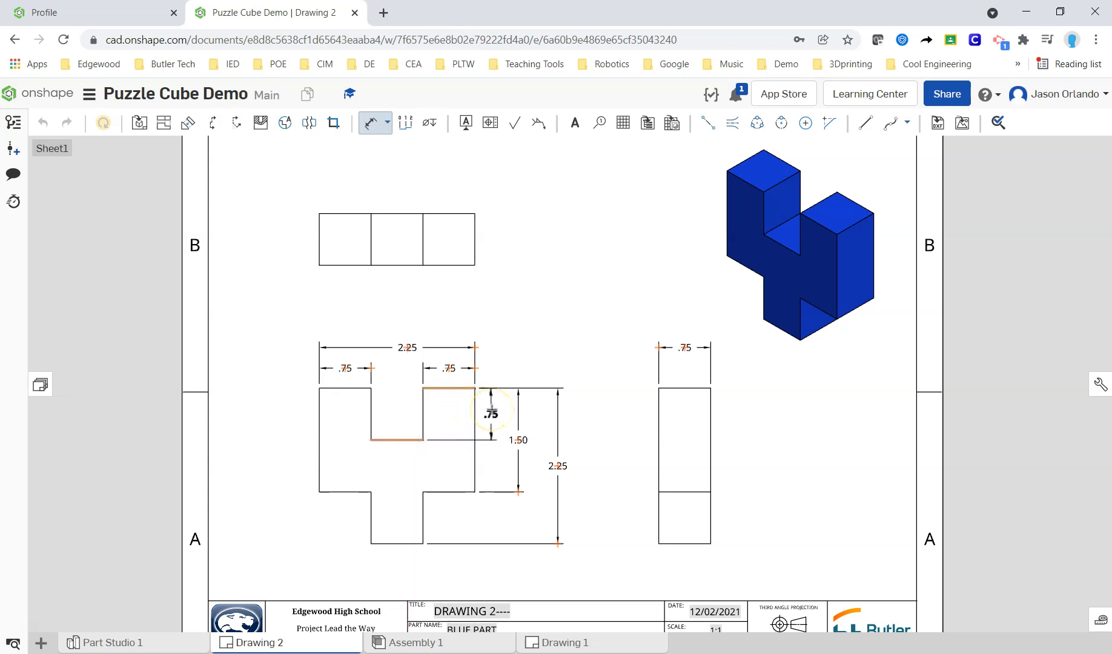
{"action": "left_click", "coordinate": [492, 410]}
{"action": "key", "text": "Escape"}
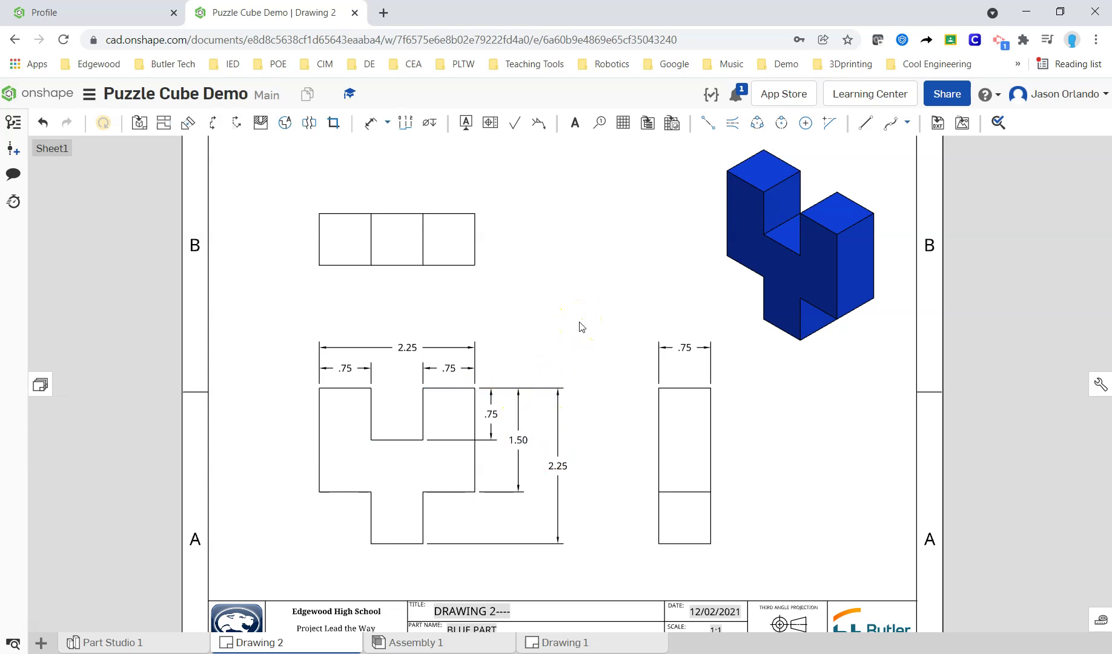
Rename the drawing's only sheet as Blue Multiview and collapse its contents in the sheet list
{"action": "scroll", "coordinate": [581, 327], "scroll_direction": "down", "scroll_amount": 2}
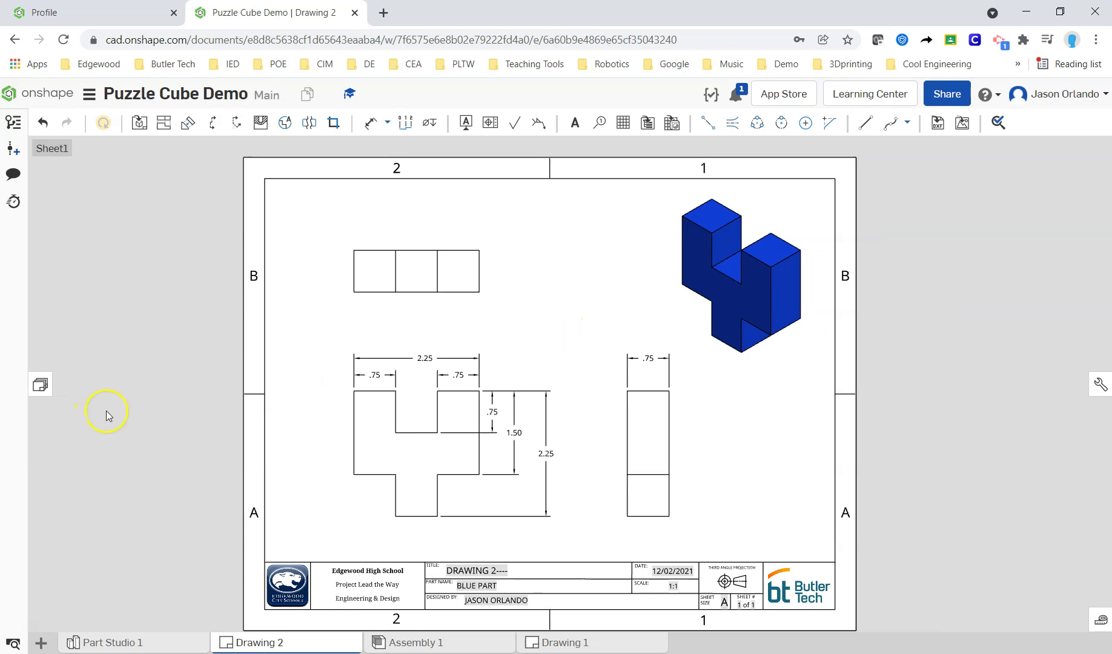
{"action": "left_click", "coordinate": [40, 384]}
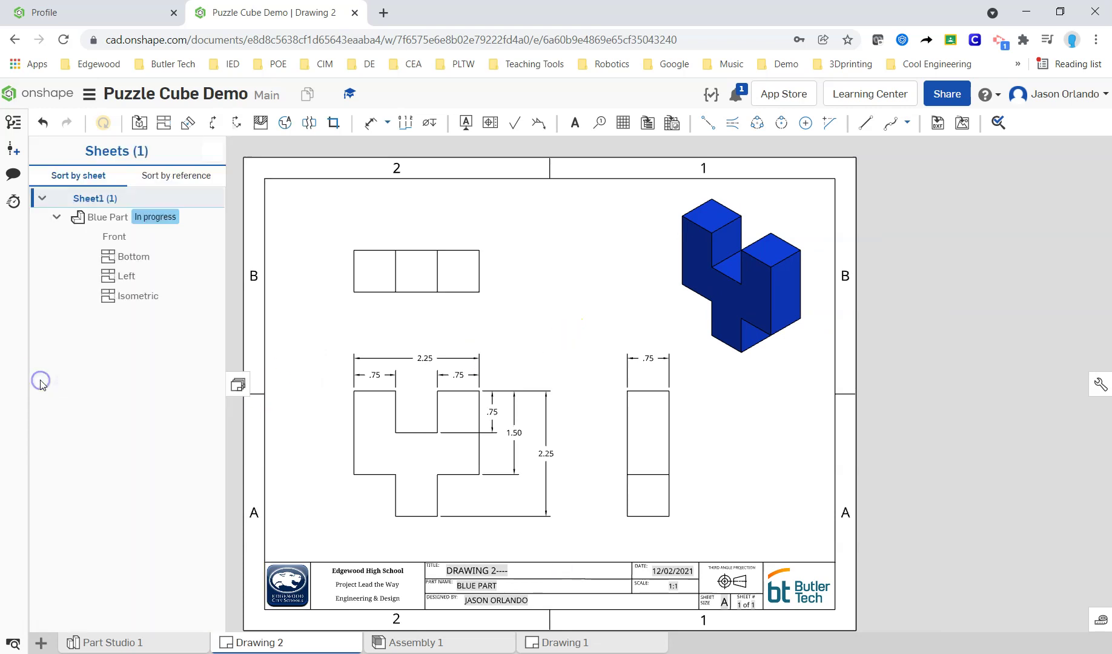
{"action": "right_click", "coordinate": [74, 200]}
{"action": "left_click", "coordinate": [111, 213]}
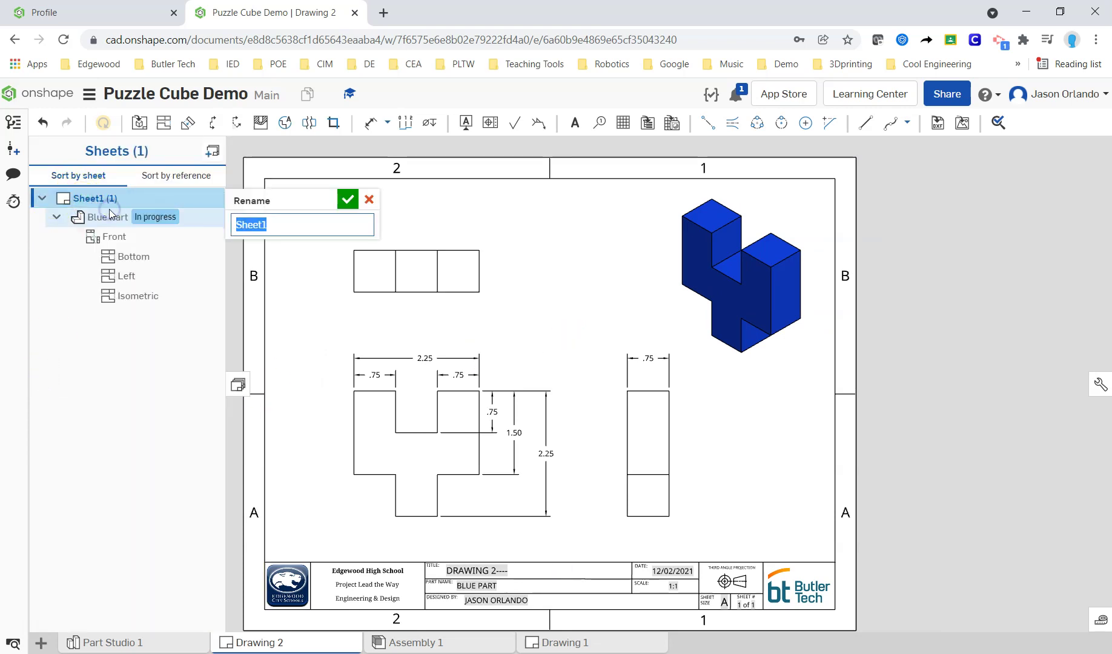
{"action": "type", "text": "Blue Multiview"}
{"action": "key", "text": "Return"}
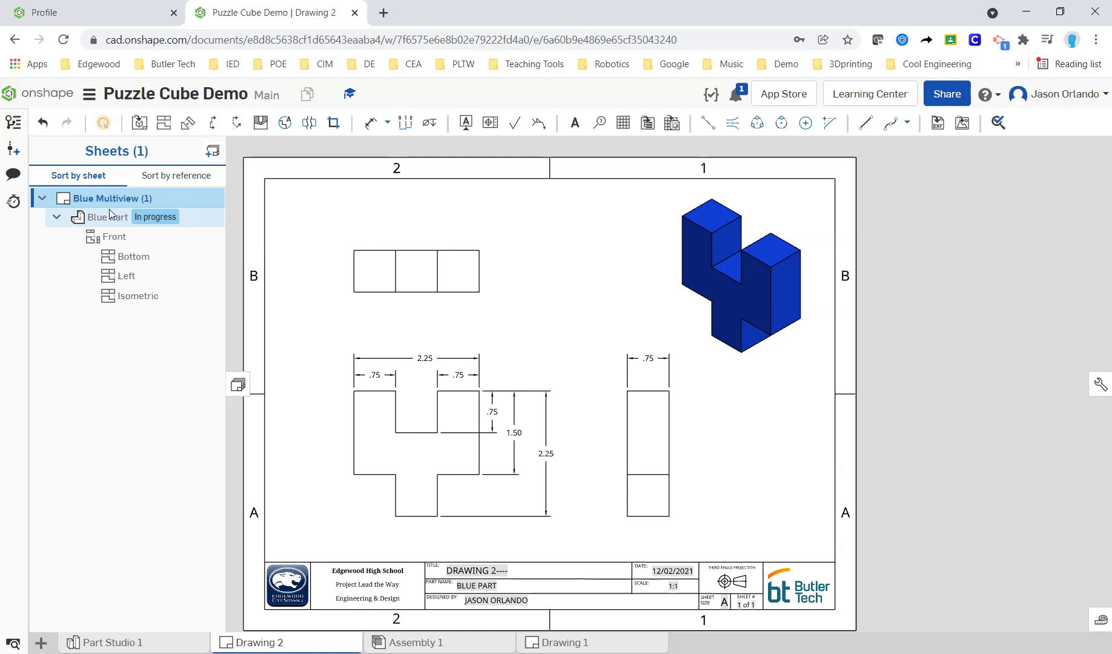
{"action": "left_click", "coordinate": [43, 196]}
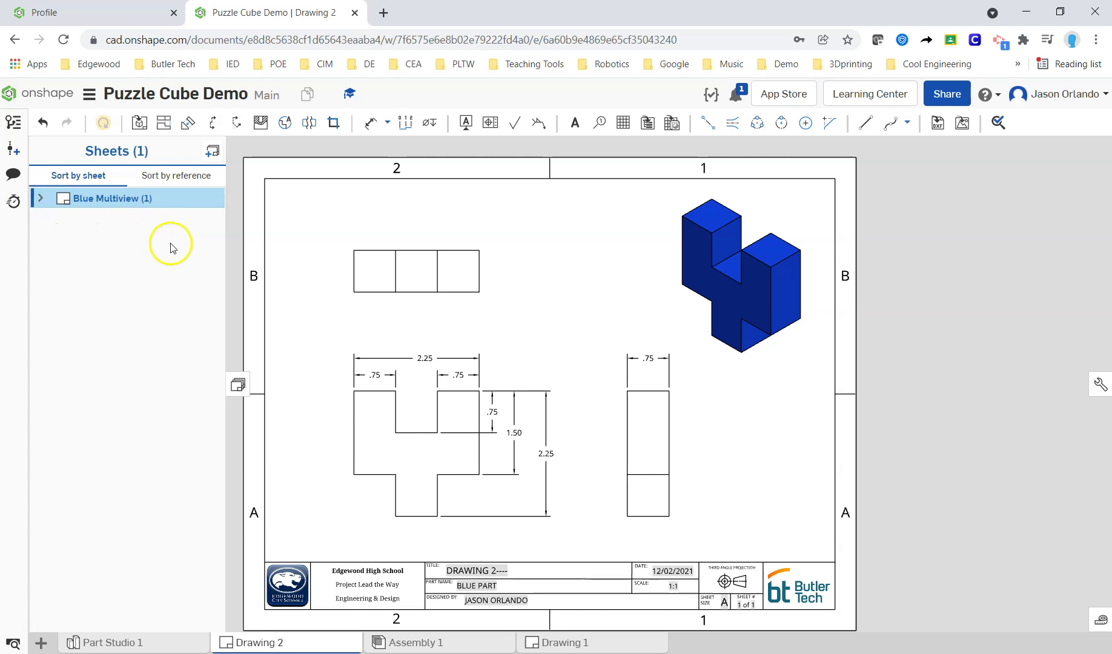
Add a second sheet and place a Bottom-orientation view of the Purple Part at 1:1 scale in the sheet's lower-left area
{"action": "left_click", "coordinate": [212, 151]}
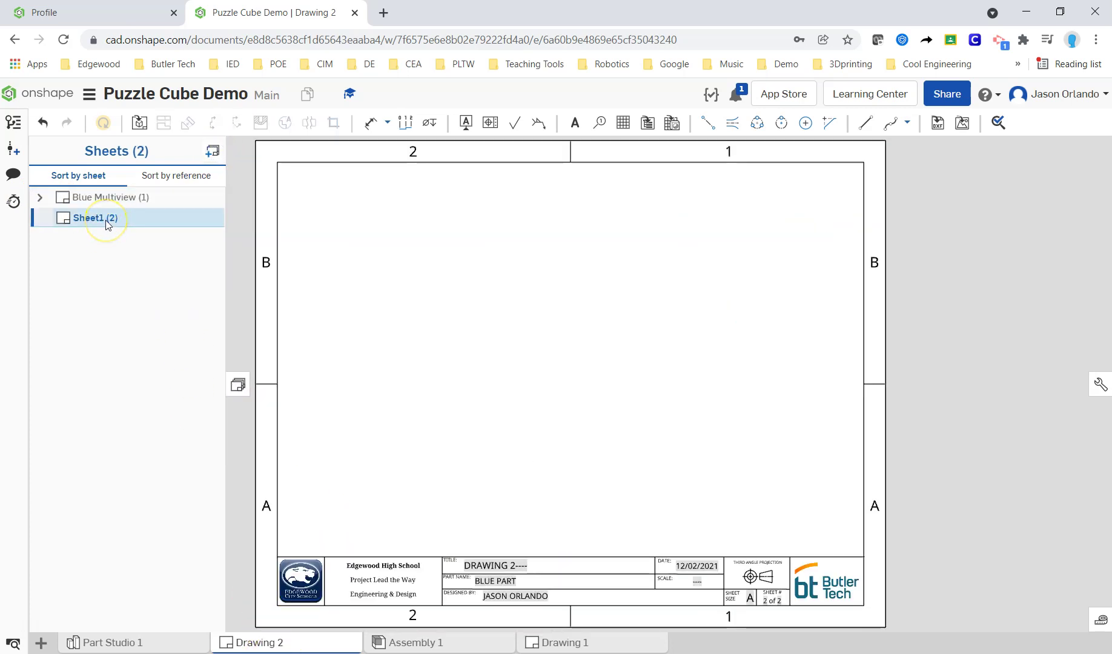
{"action": "left_click", "coordinate": [141, 121]}
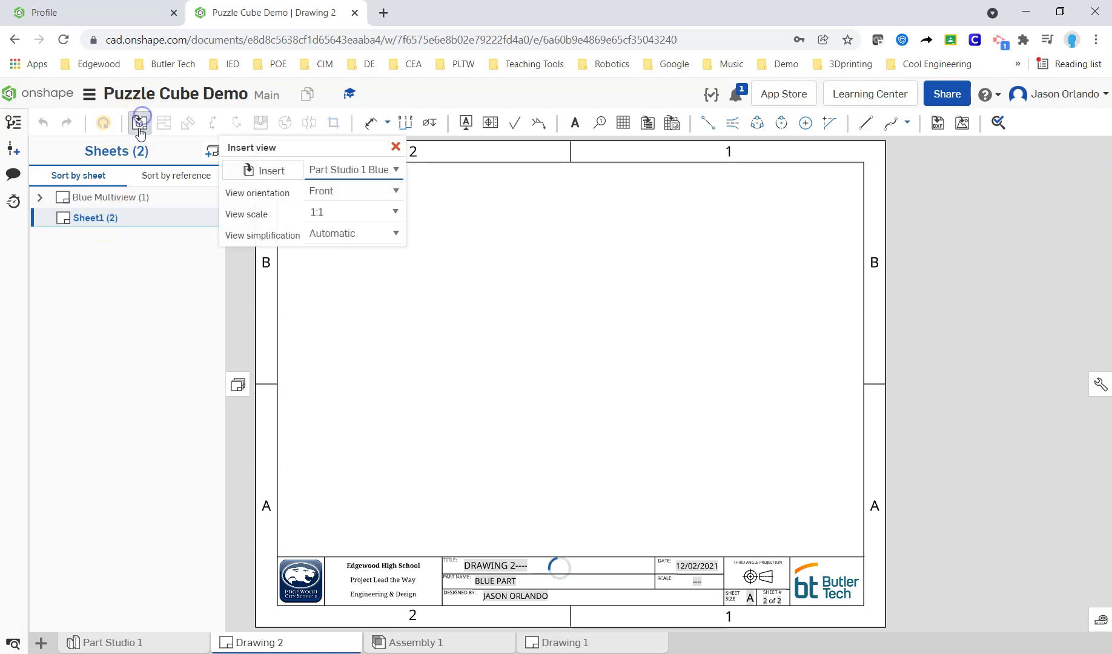
{"action": "left_click", "coordinate": [273, 171]}
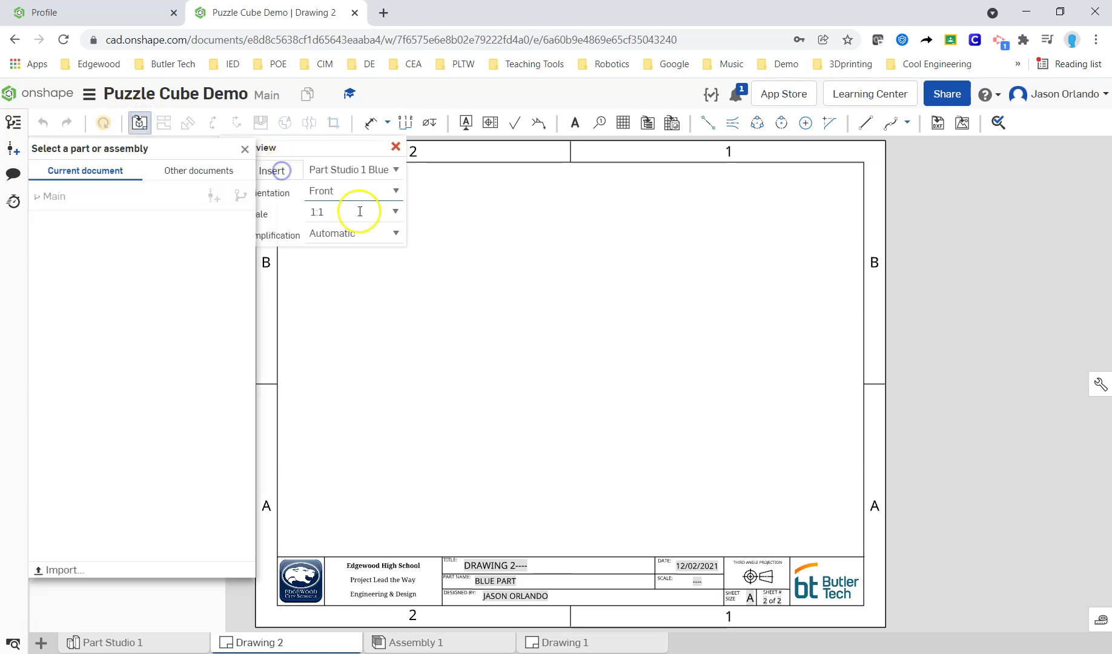
{"action": "left_click", "coordinate": [135, 419]}
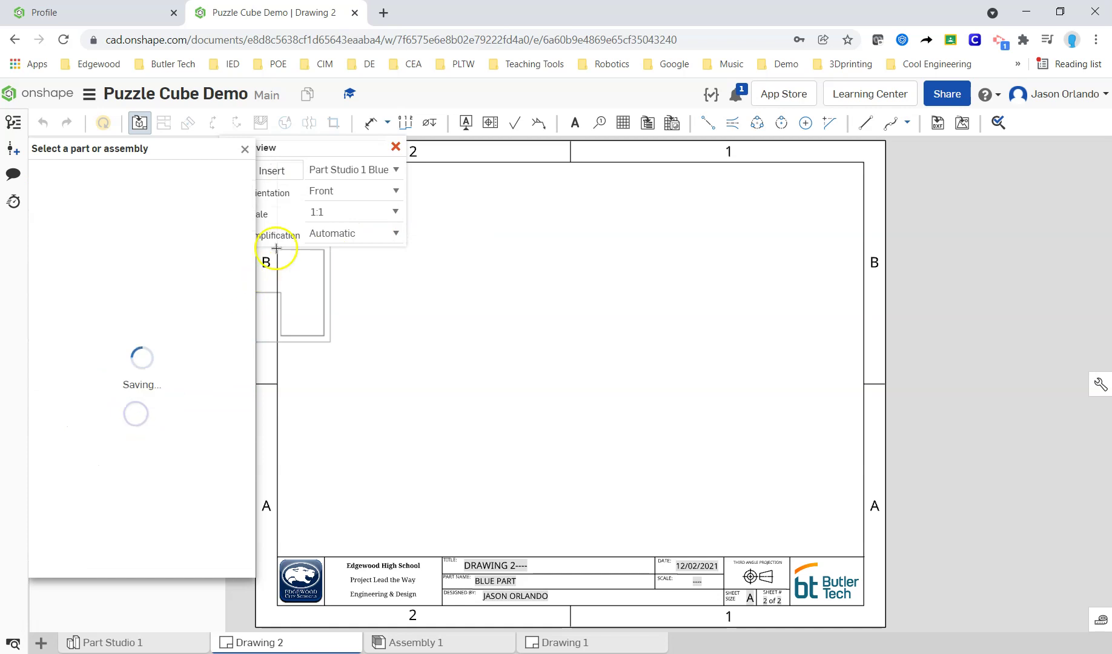
{"action": "left_click", "coordinate": [339, 191]}
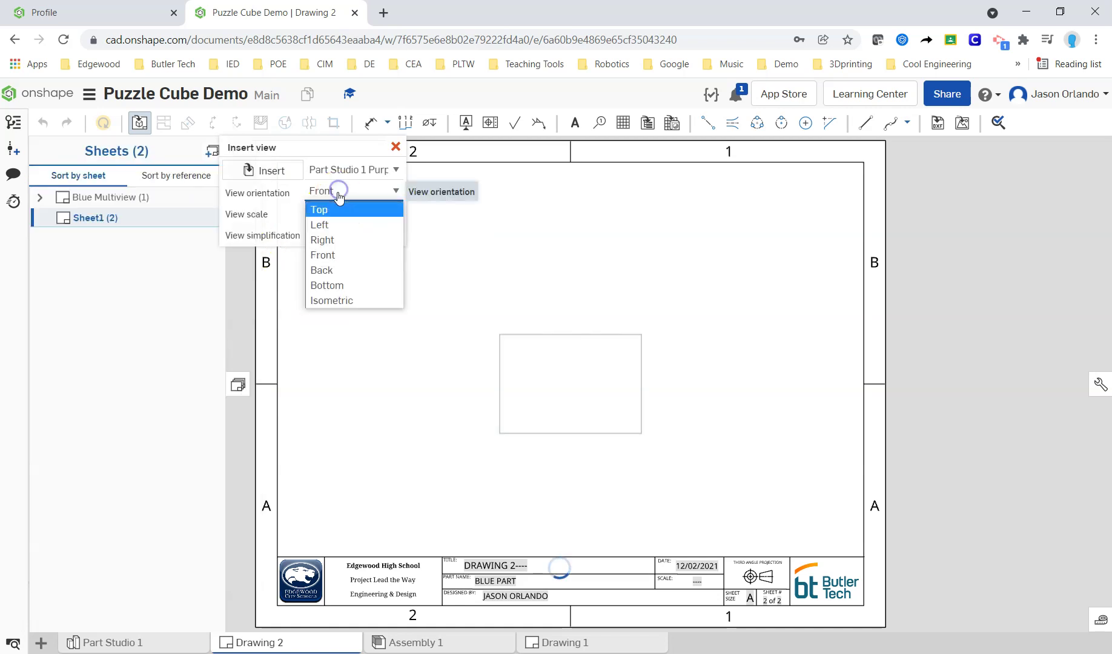
{"action": "left_click", "coordinate": [351, 286]}
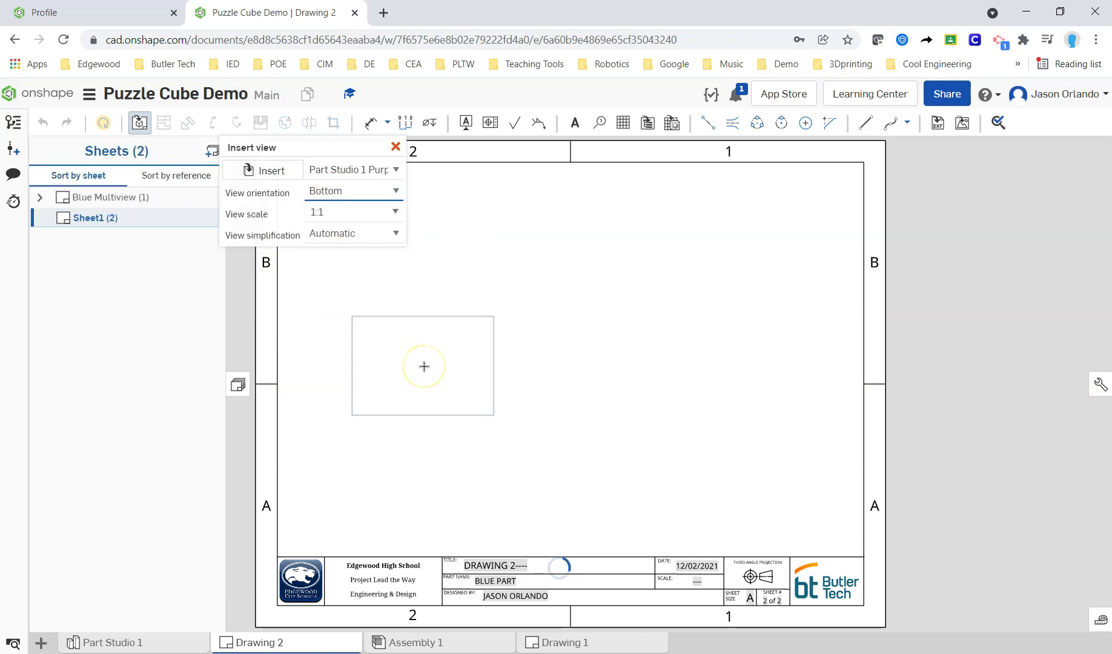
{"action": "left_click", "coordinate": [425, 388]}
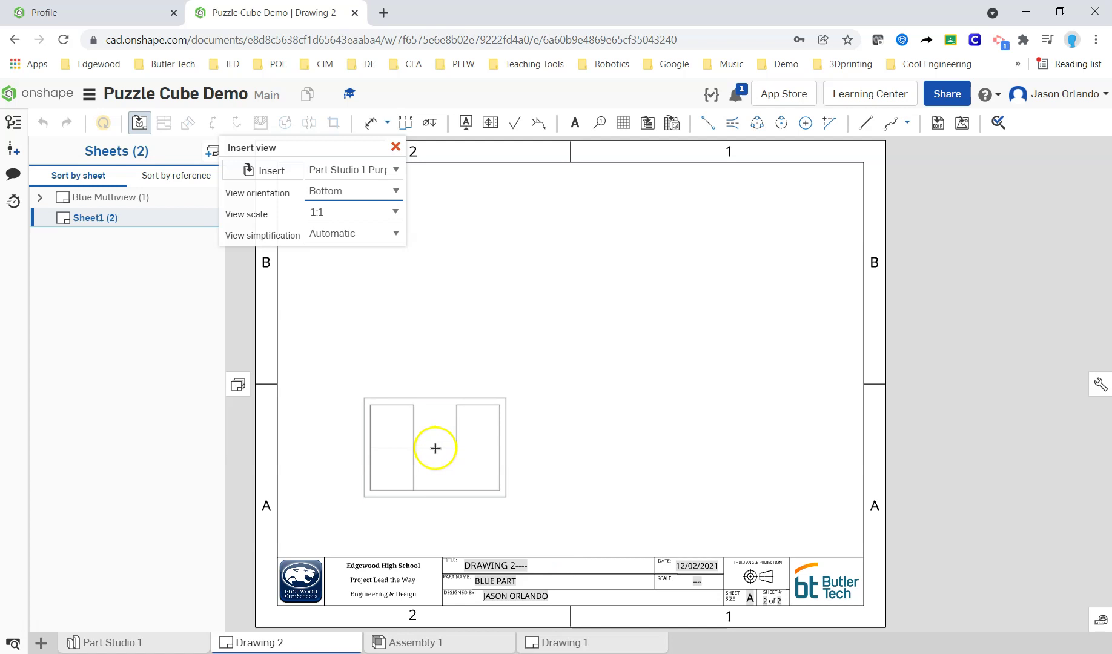
{"action": "left_click", "coordinate": [436, 449]}
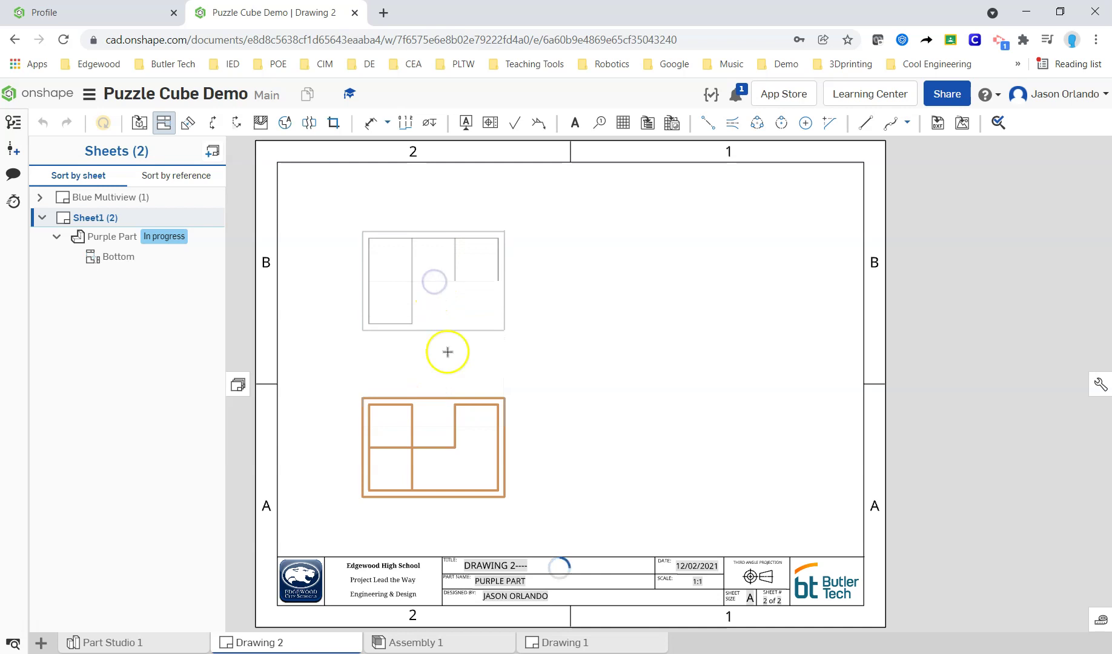
Project views above and to the right of the Purple Part's base view, plus an isometric view in the sheet's upper-right corner
{"action": "left_click", "coordinate": [447, 361]}
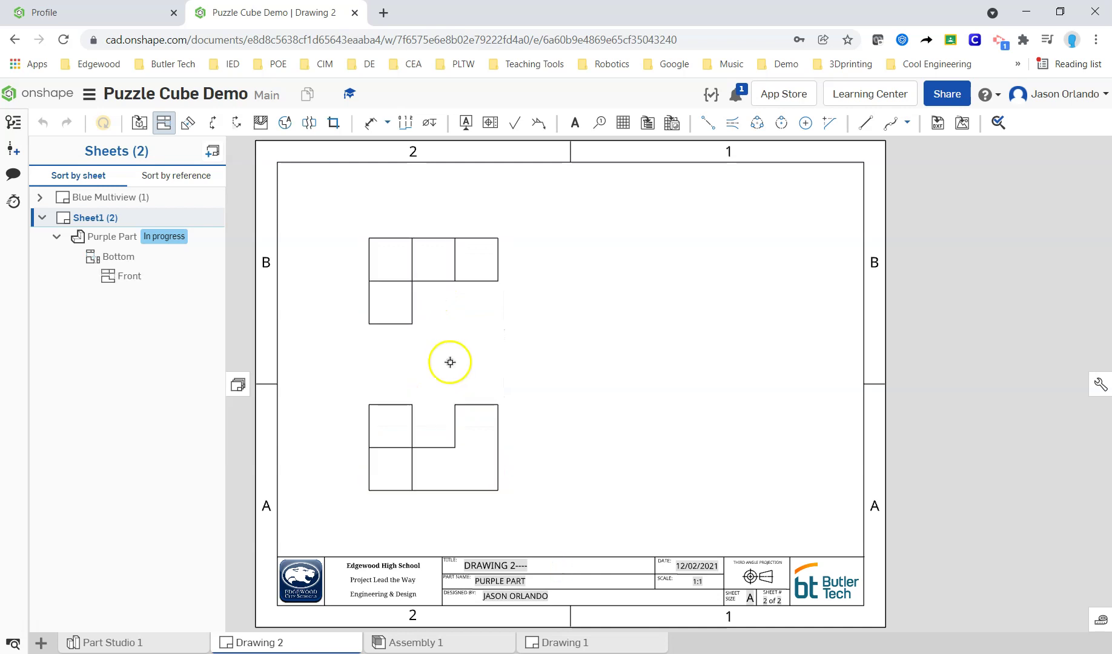
{"action": "left_click", "coordinate": [475, 442]}
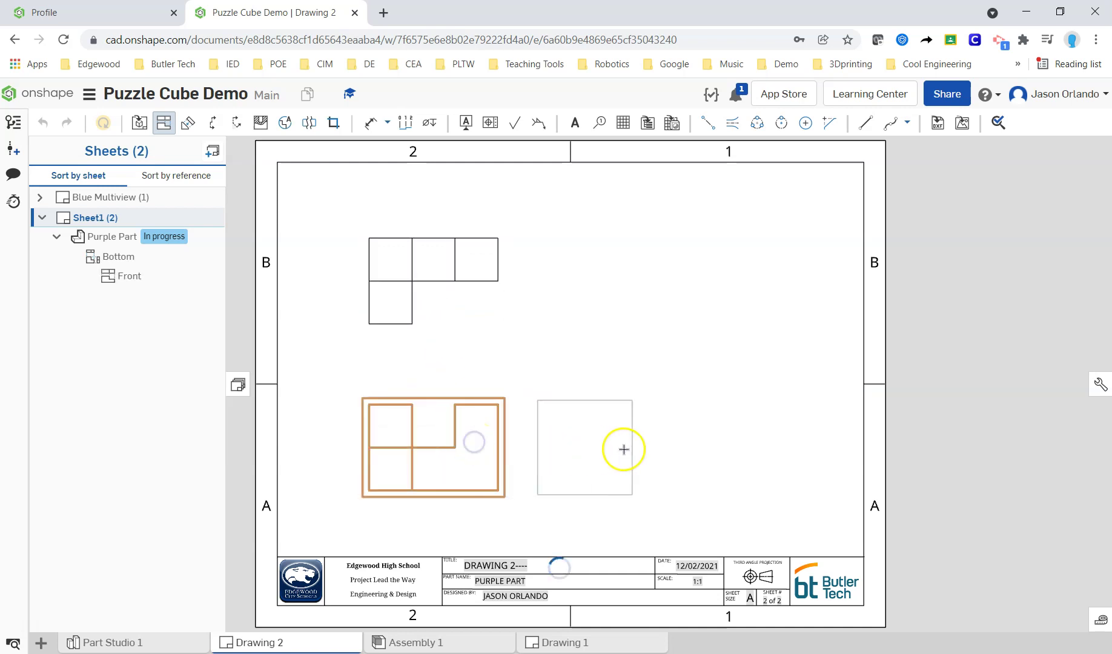
{"action": "left_click", "coordinate": [665, 443]}
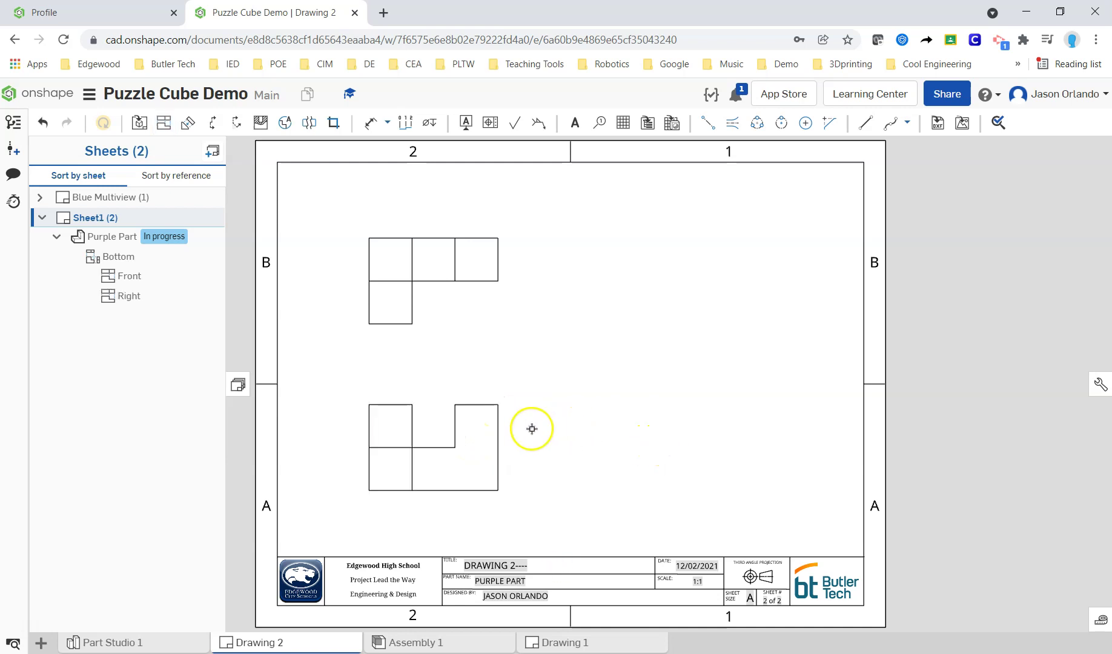
{"action": "left_click", "coordinate": [484, 431]}
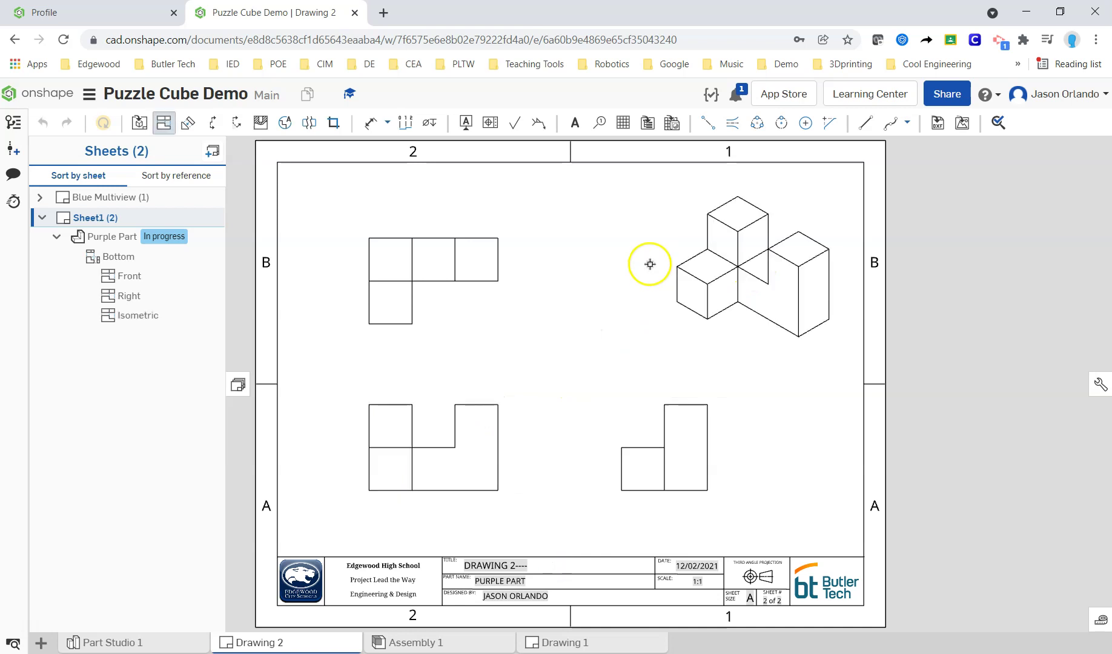
Show the Purple Part's isometric view as a shaded view
{"action": "right_click", "coordinate": [693, 266]}
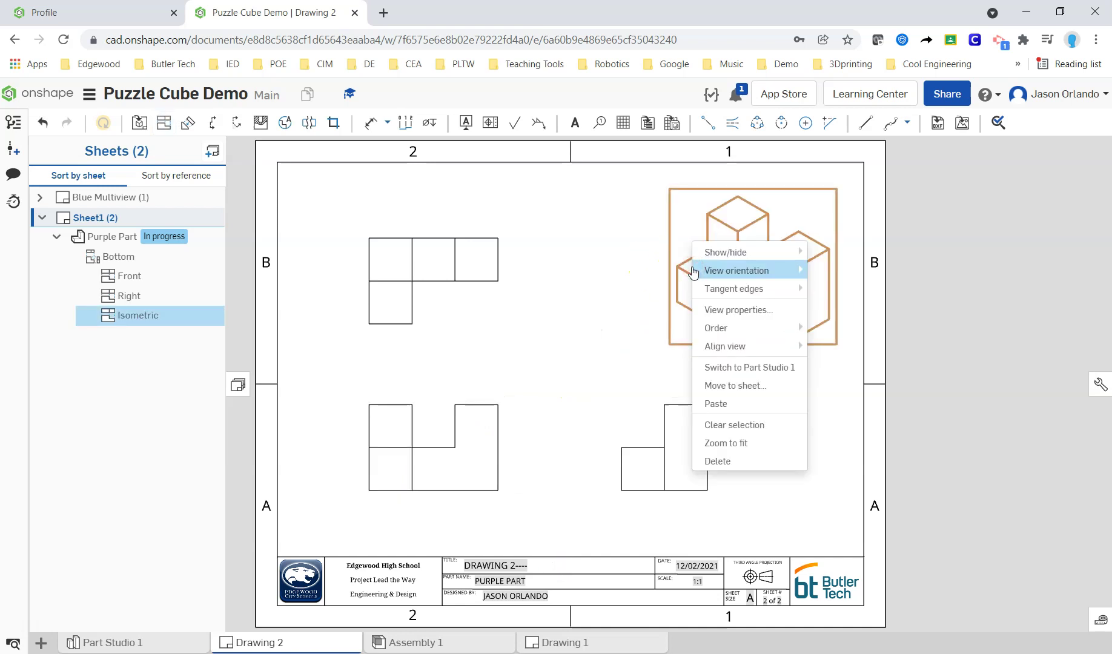
{"action": "left_click", "coordinate": [727, 312]}
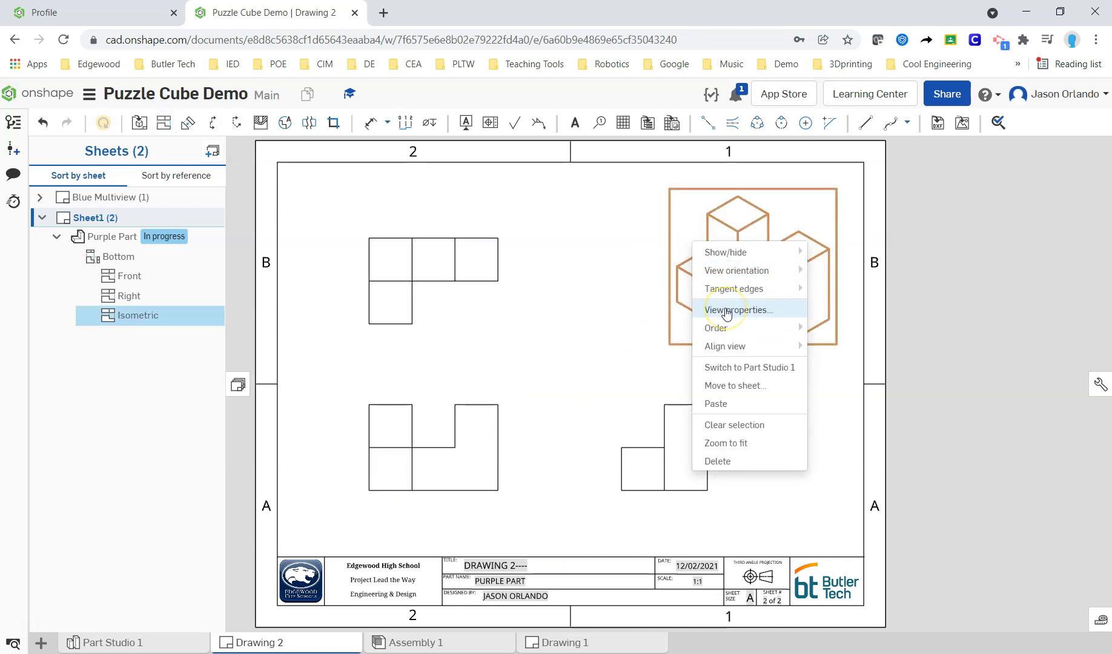
{"action": "mouse_move", "coordinate": [739, 251]}
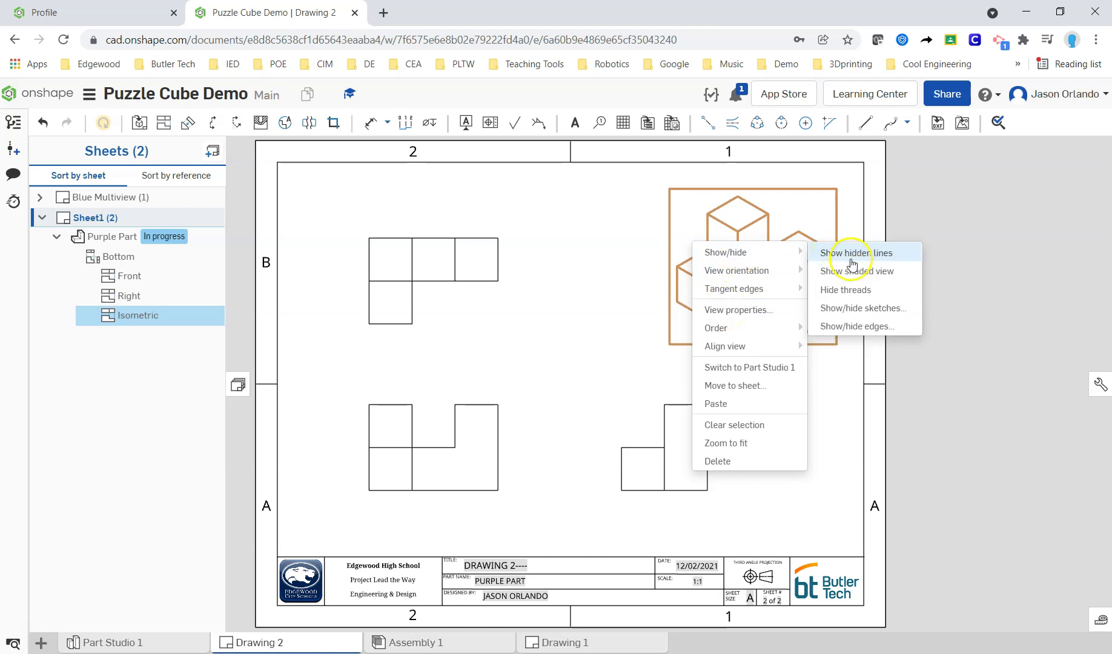
{"action": "left_click", "coordinate": [856, 272]}
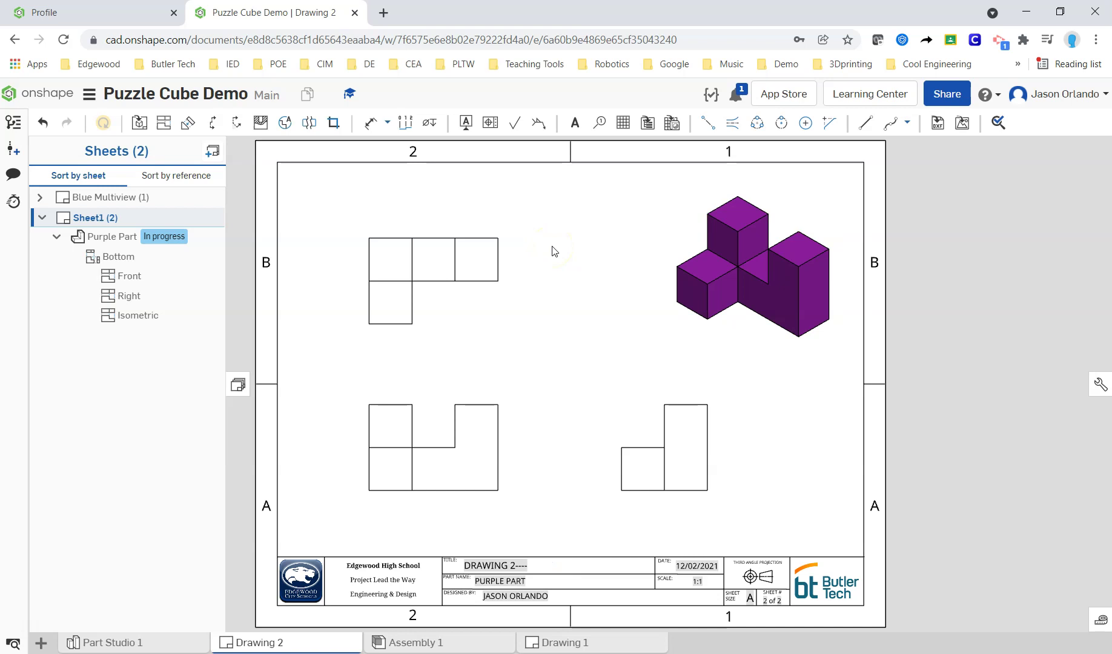
Dimension the Purple Part base view's overall width above the view, with the widths of both upper prongs below that dimension
{"action": "left_click", "coordinate": [369, 424]}
{"action": "left_click", "coordinate": [496, 414]}
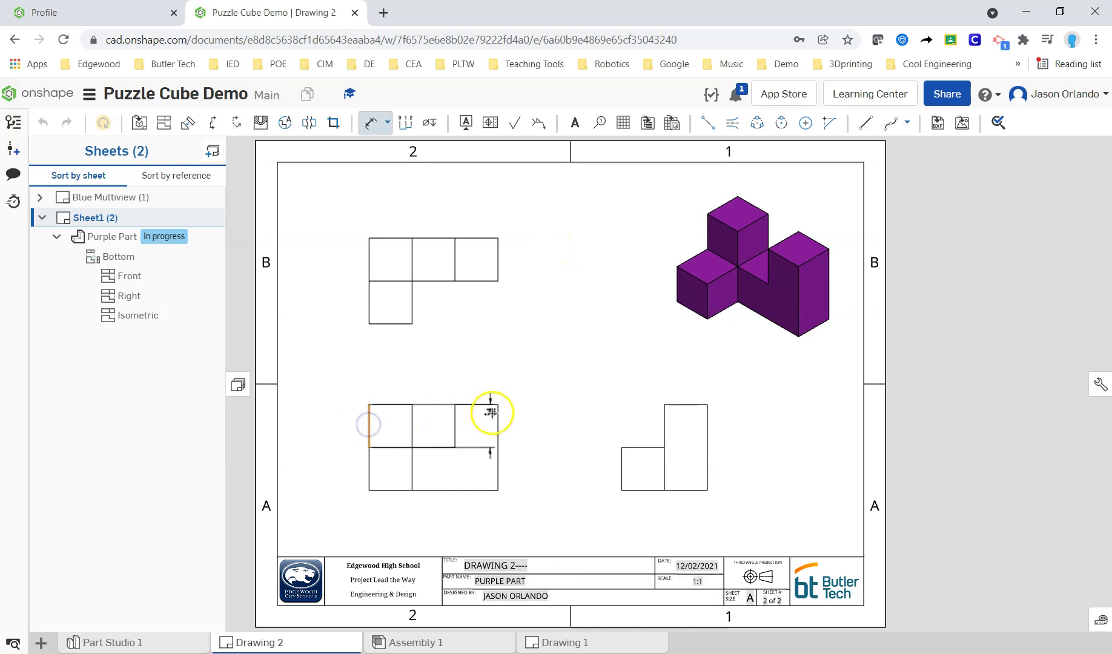
{"action": "left_click", "coordinate": [432, 353]}
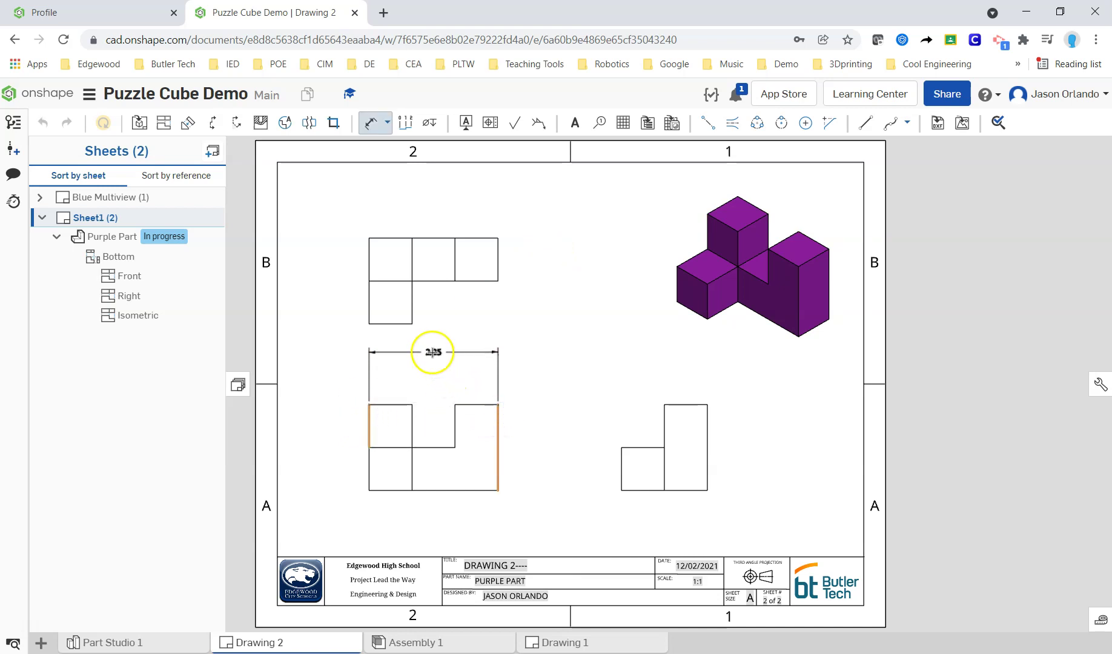
{"action": "left_click", "coordinate": [398, 405]}
{"action": "left_click", "coordinate": [395, 385]}
{"action": "left_click", "coordinate": [471, 405]}
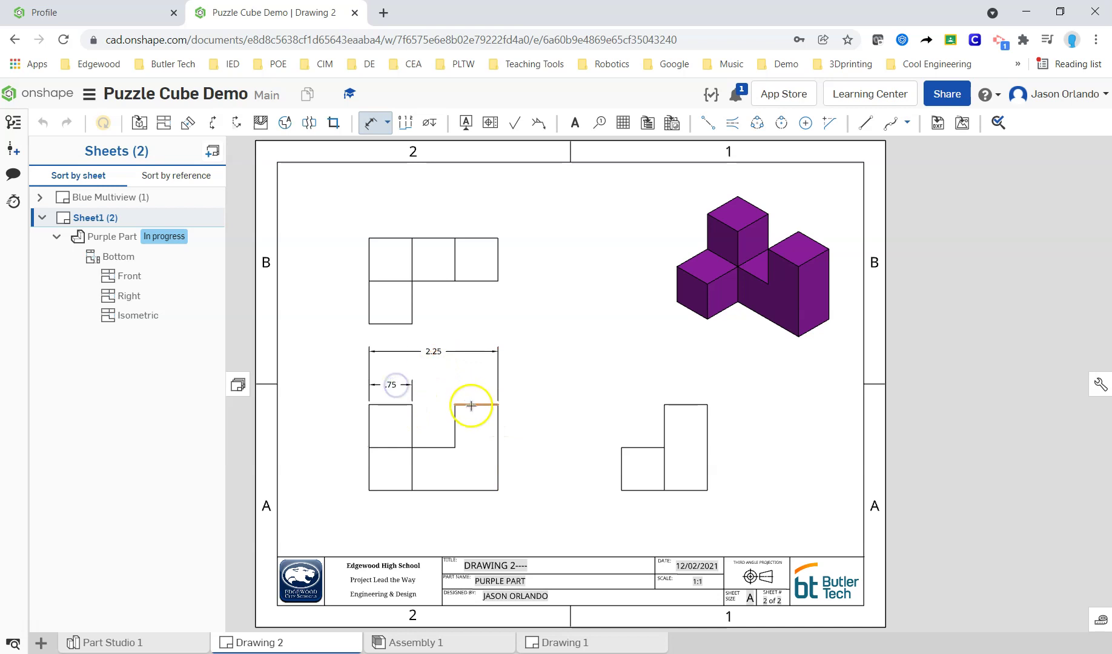
{"action": "left_click", "coordinate": [477, 388]}
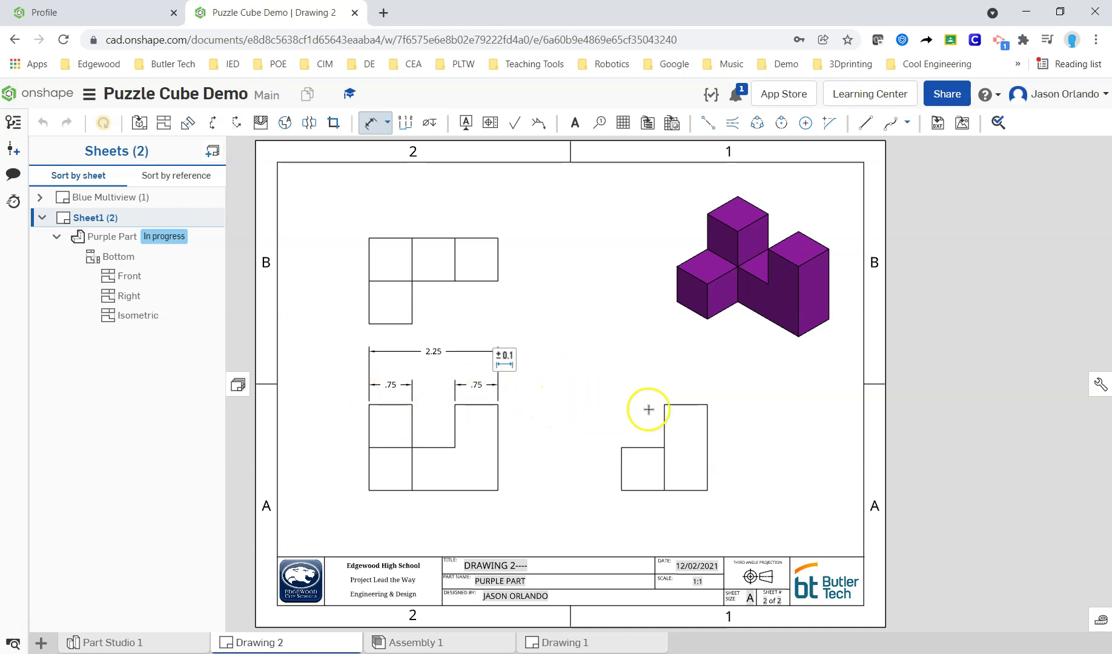
Dimension the overall height and the lower block's height on the left side of the Purple Part's right-hand view
{"action": "left_click", "coordinate": [671, 404]}
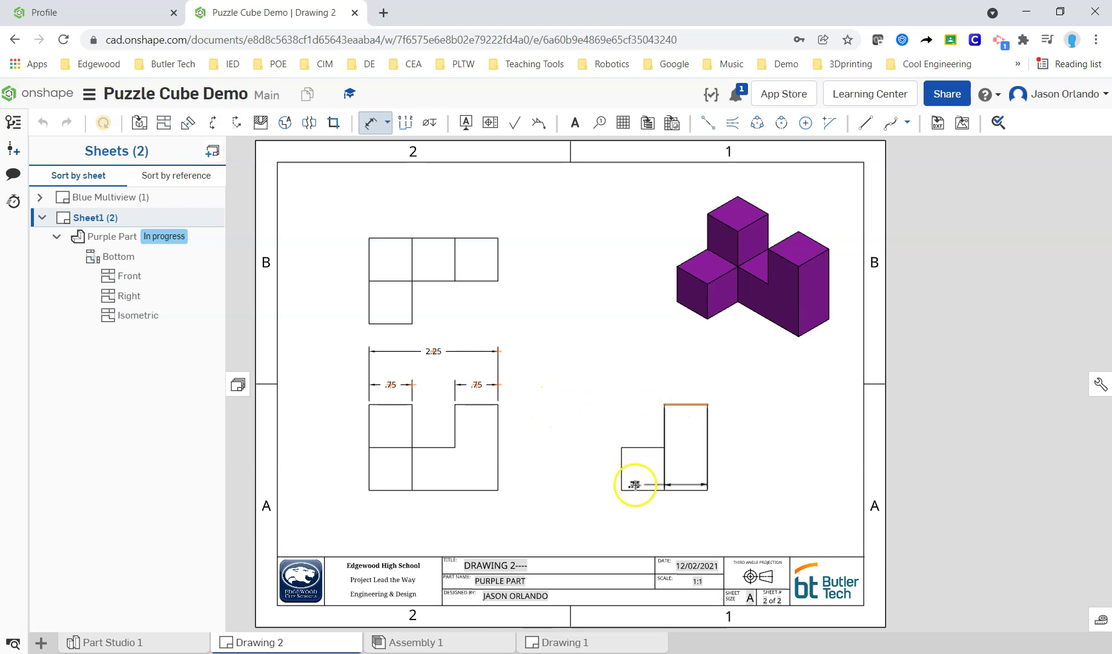
{"action": "left_click", "coordinate": [637, 490]}
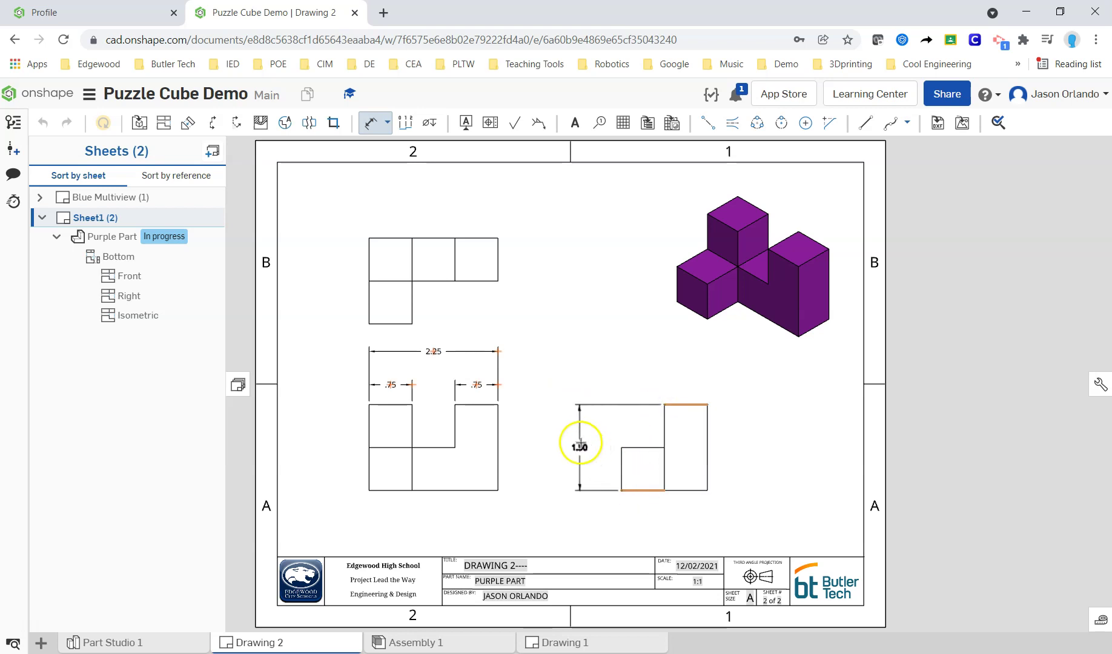
{"action": "left_click", "coordinate": [579, 445]}
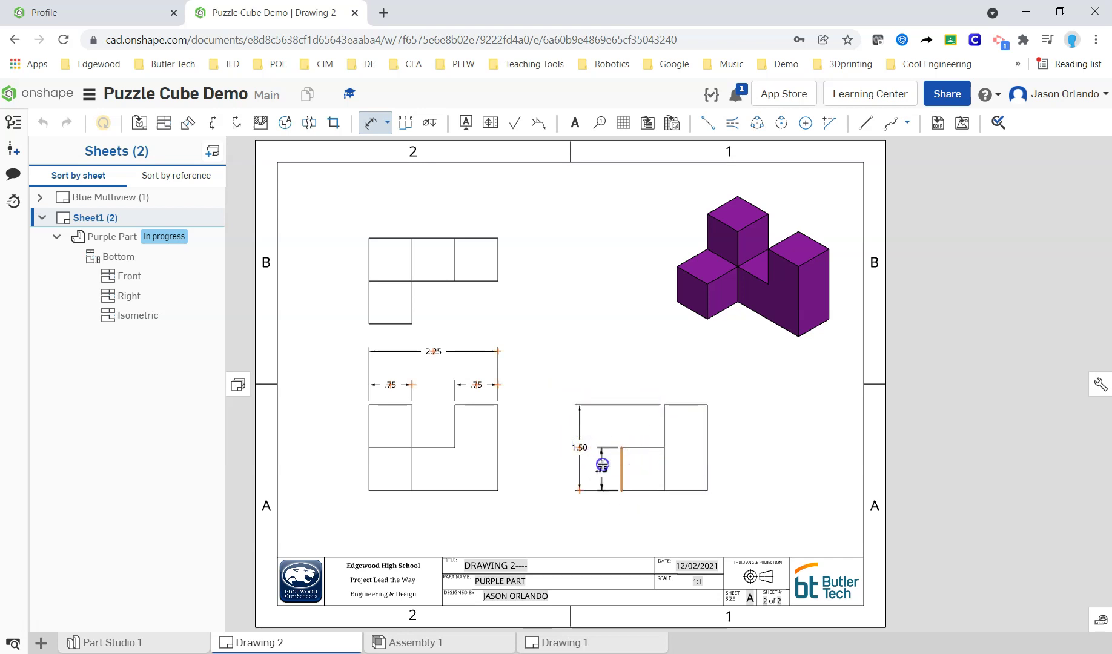
{"action": "left_click", "coordinate": [634, 433]}
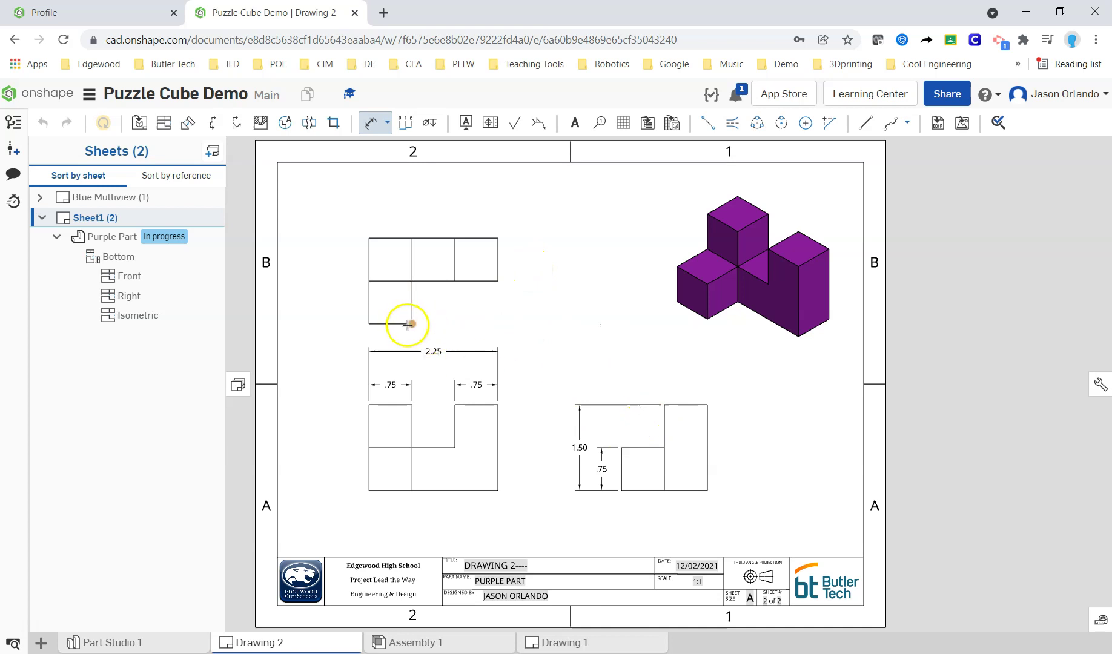
Dimension the overall depth and the upper row's depth to the right of the Purple Part's upper view
{"action": "left_click", "coordinate": [498, 238]}
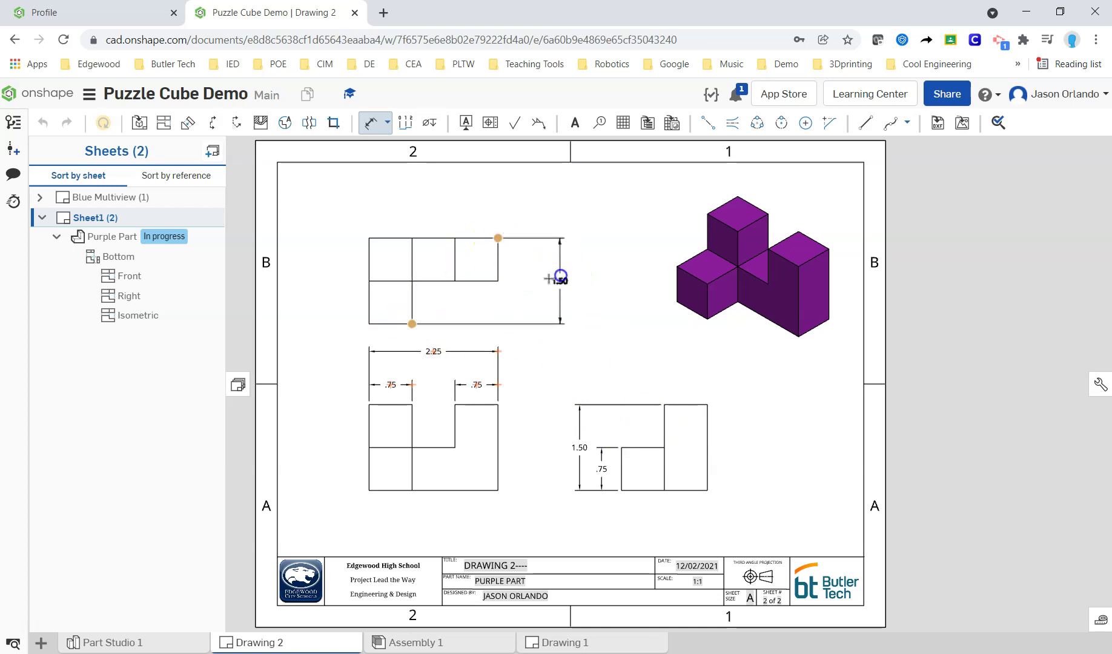
{"action": "left_click", "coordinate": [560, 279]}
{"action": "left_click", "coordinate": [498, 260]}
{"action": "left_click", "coordinate": [525, 261]}
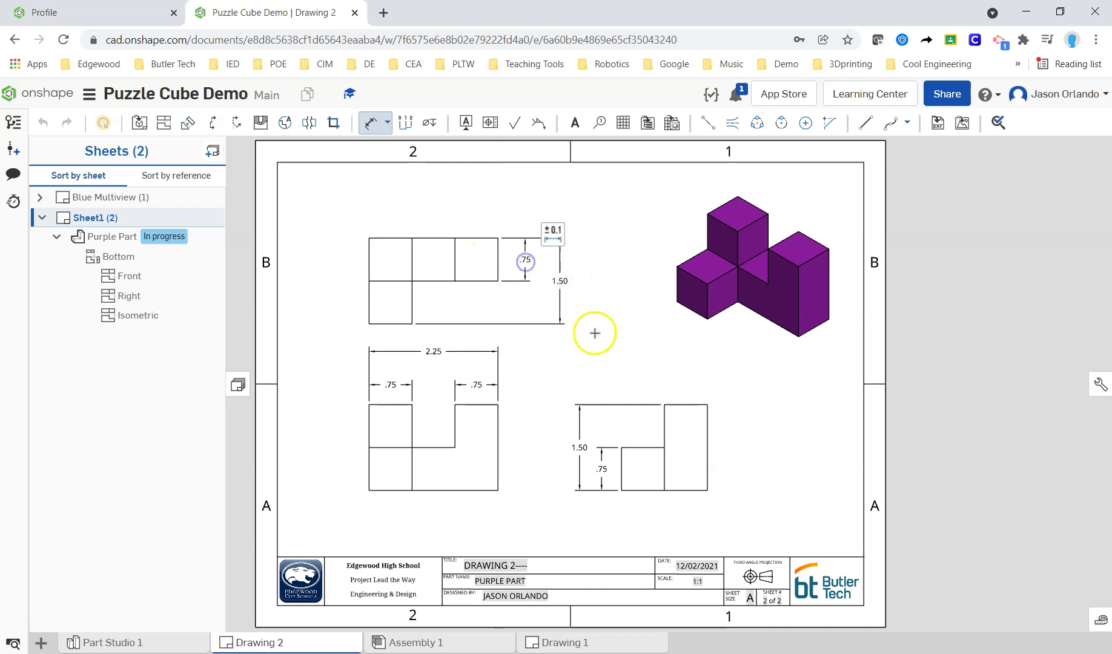
{"action": "key", "text": "Escape"}
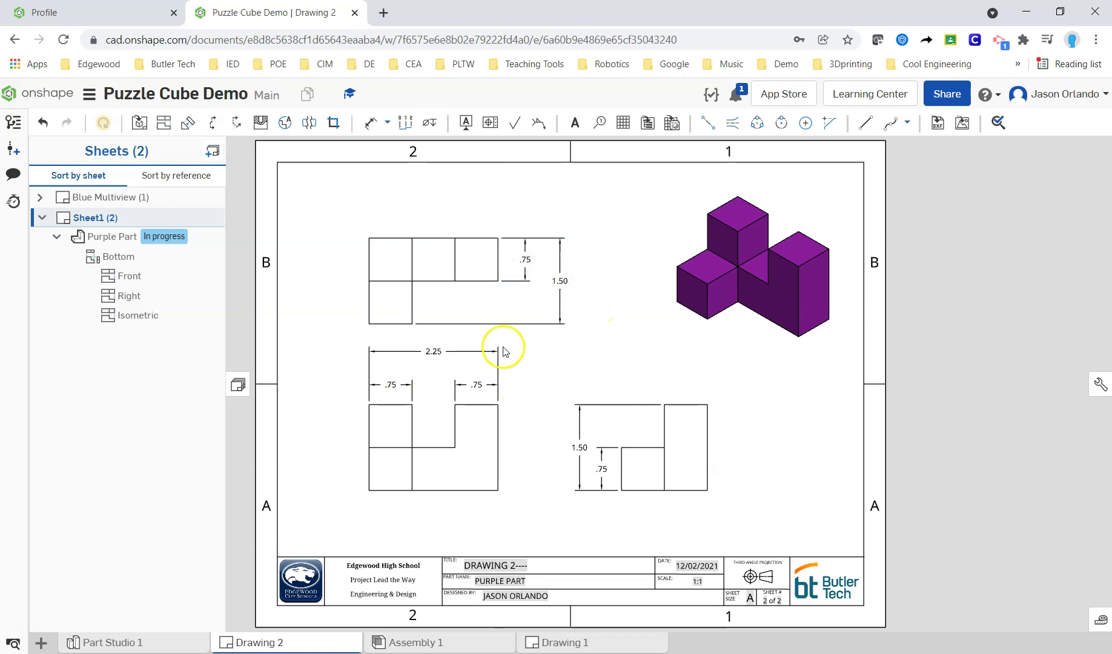
Move the Purple Part's base view slightly down and to the left, widening the gap to the upper view
{"action": "scroll", "coordinate": [449, 383], "scroll_direction": "up", "scroll_amount": 3}
{"action": "left_click_drag", "start_coordinate": [440, 321], "coordinate": [441, 343]}
{"action": "scroll", "coordinate": [460, 351], "scroll_direction": "down", "scroll_amount": 3}
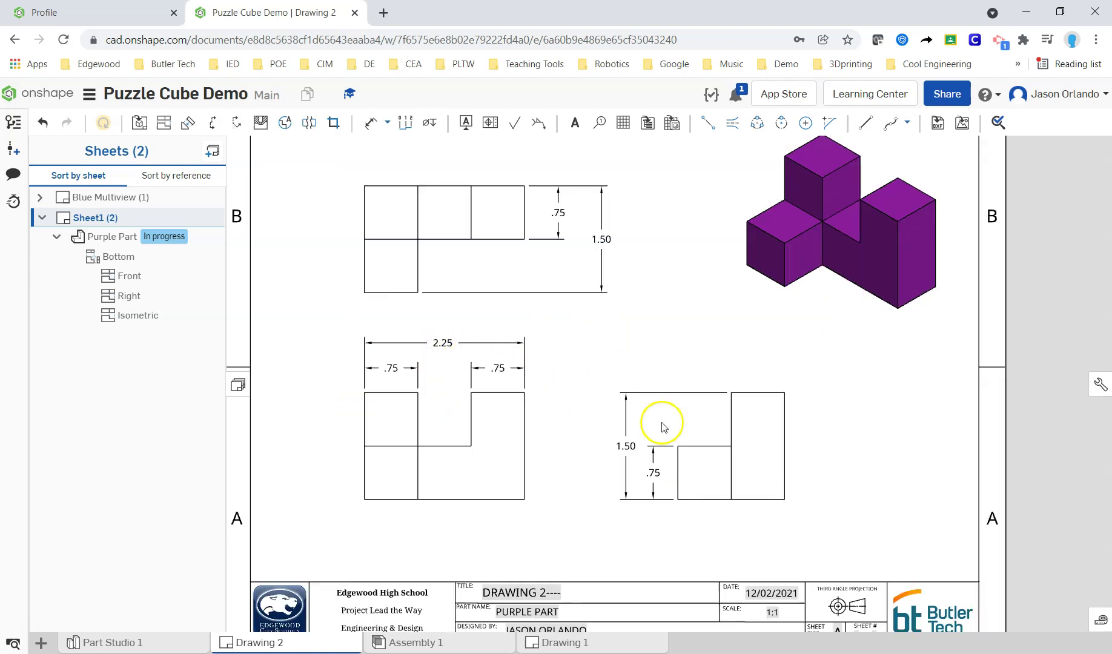
{"action": "left_click_drag", "start_coordinate": [474, 485], "coordinate": [469, 485]}
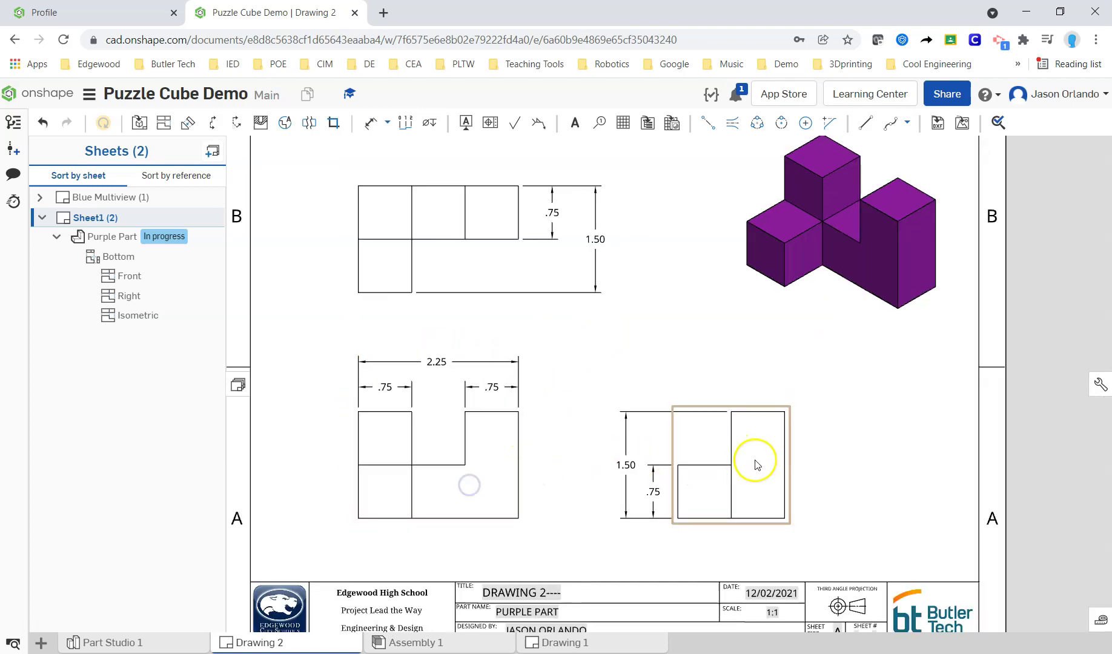
{"action": "scroll", "coordinate": [645, 330], "scroll_direction": "down", "scroll_amount": 4}
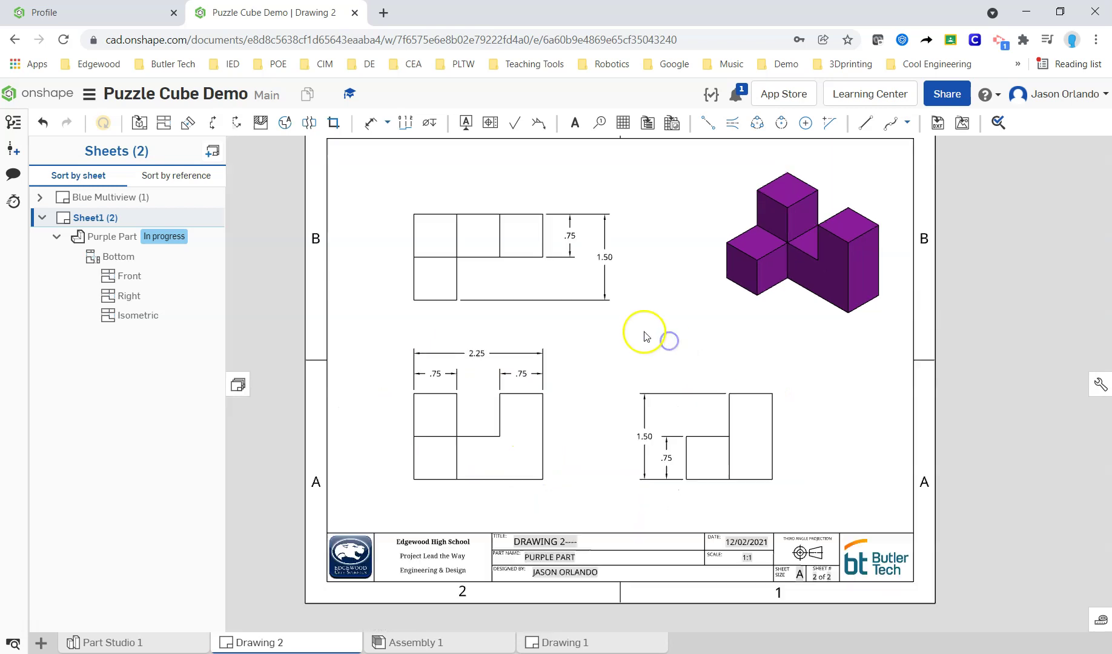
{"action": "scroll", "coordinate": [612, 298], "scroll_direction": "up", "scroll_amount": 2}
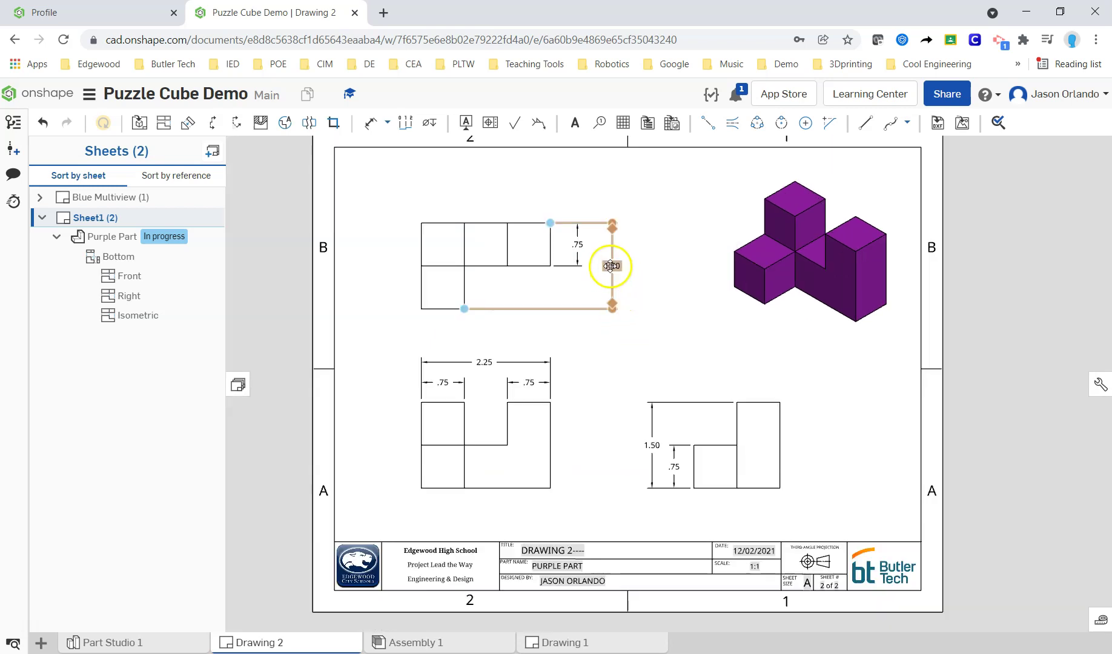
{"action": "left_click", "coordinate": [656, 282]}
{"action": "scroll", "coordinate": [666, 324], "scroll_direction": "down", "scroll_amount": 2}
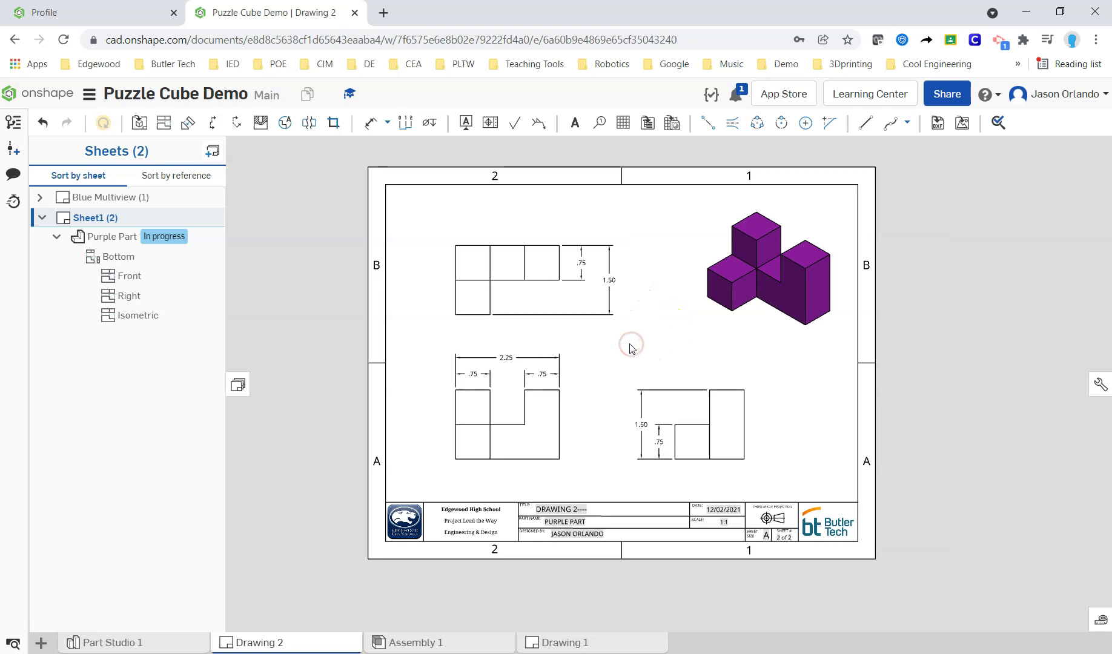
Rename the second sheet as Purple Multiview and collapse its entry in the sheet list
{"action": "right_click", "coordinate": [98, 218]}
{"action": "left_click", "coordinate": [153, 227]}
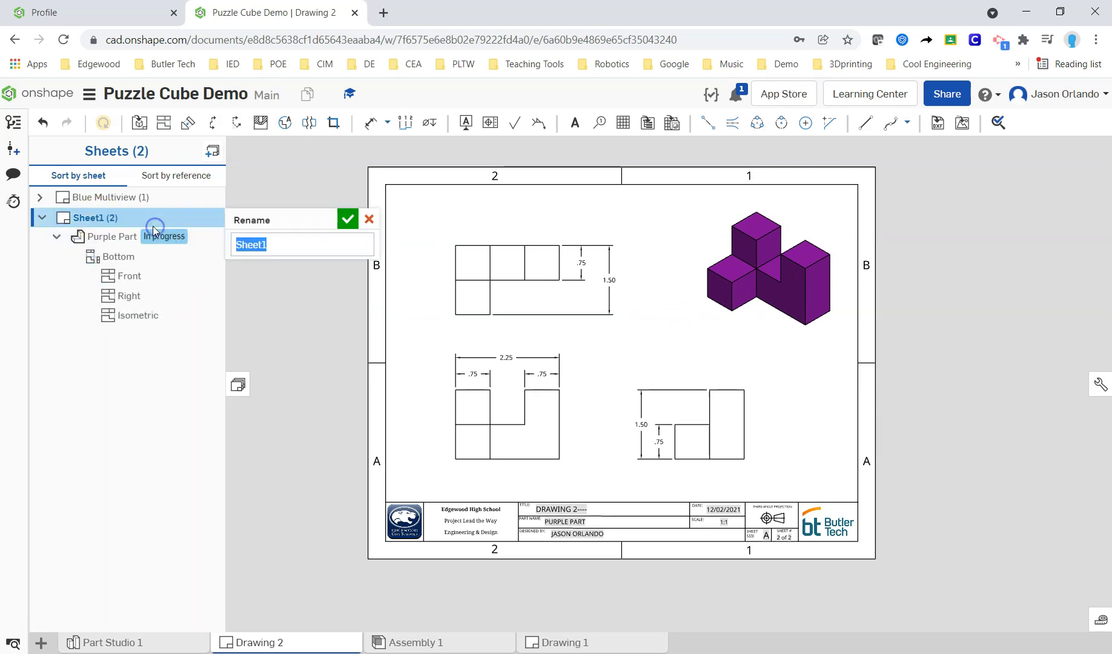
{"action": "type", "text": "Purple "}
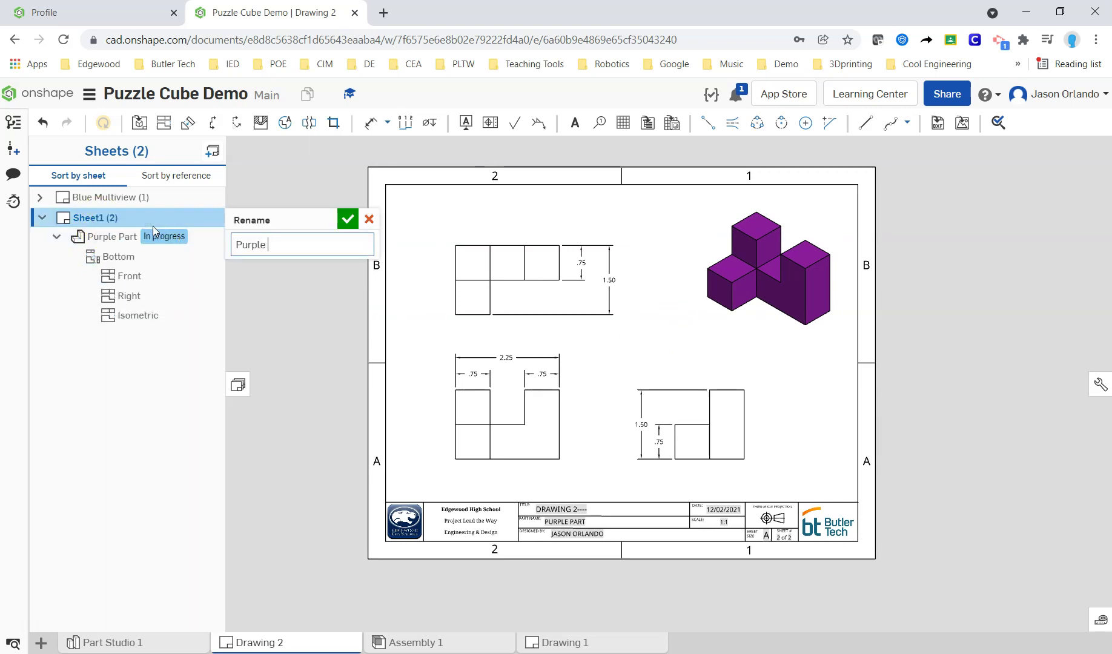
{"action": "type", "text": "Multiview"}
{"action": "key", "text": "Return"}
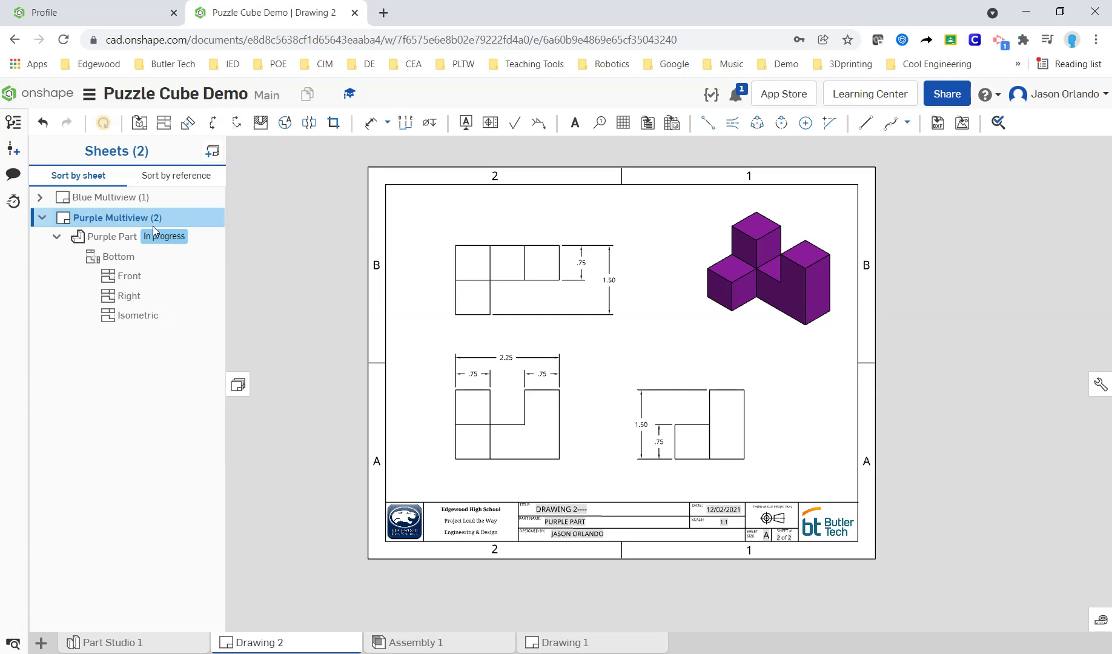
{"action": "left_click", "coordinate": [41, 217]}
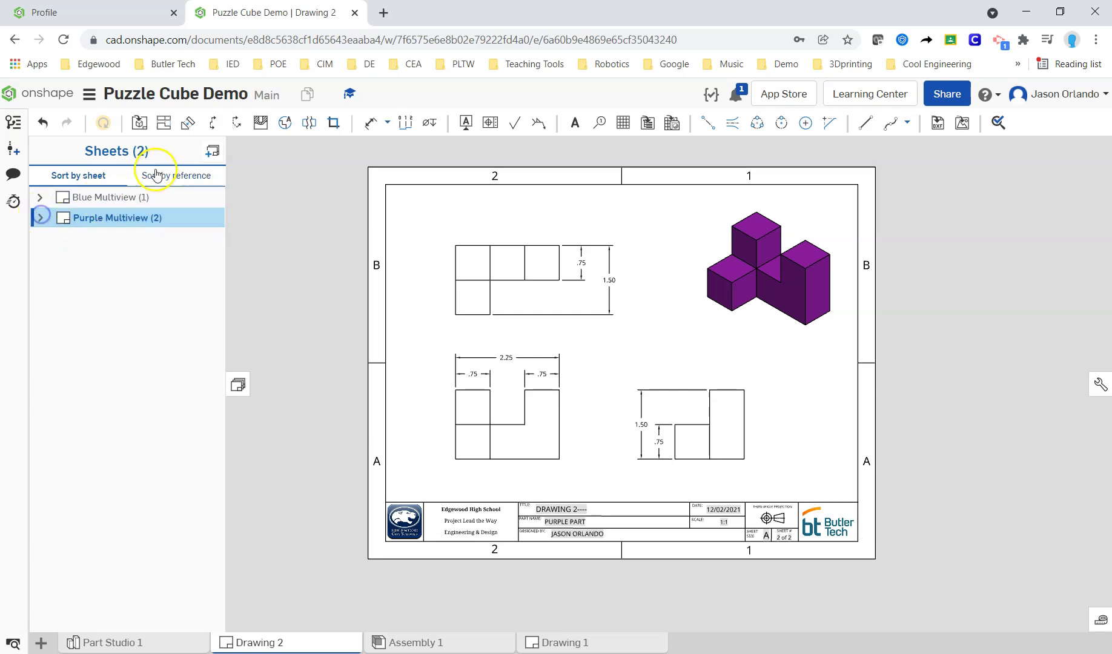
Add a third sheet and place a Top-orientation view of the Orange Part at 1:1 scale in the sheet's lower-left area
{"action": "left_click", "coordinate": [213, 150]}
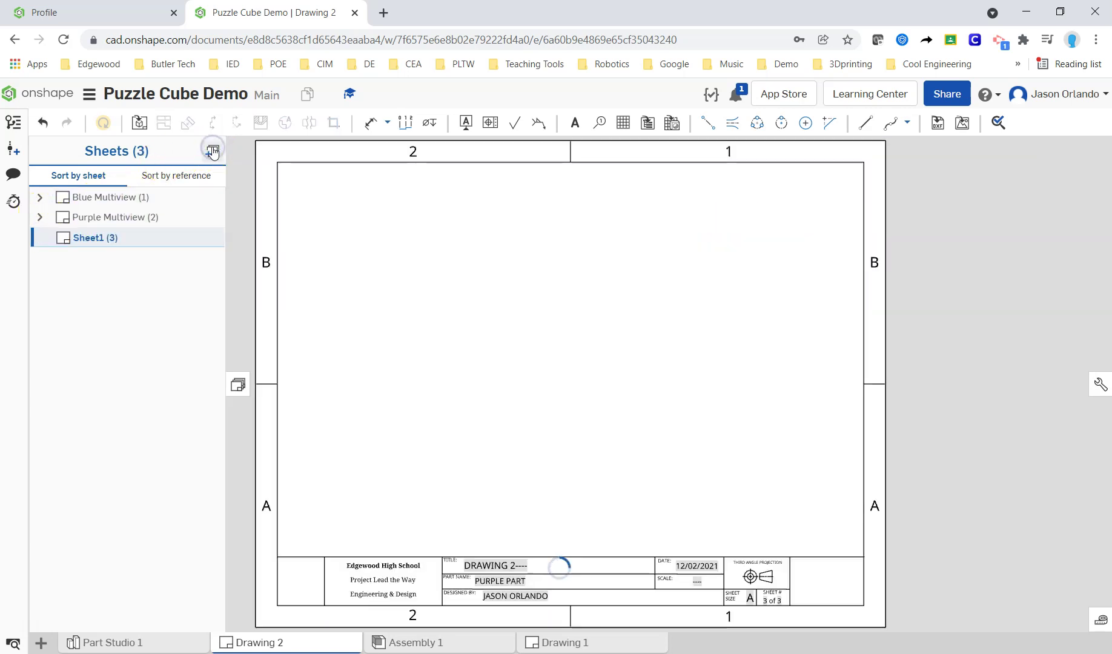
{"action": "left_click", "coordinate": [141, 123]}
{"action": "left_click", "coordinate": [261, 175]}
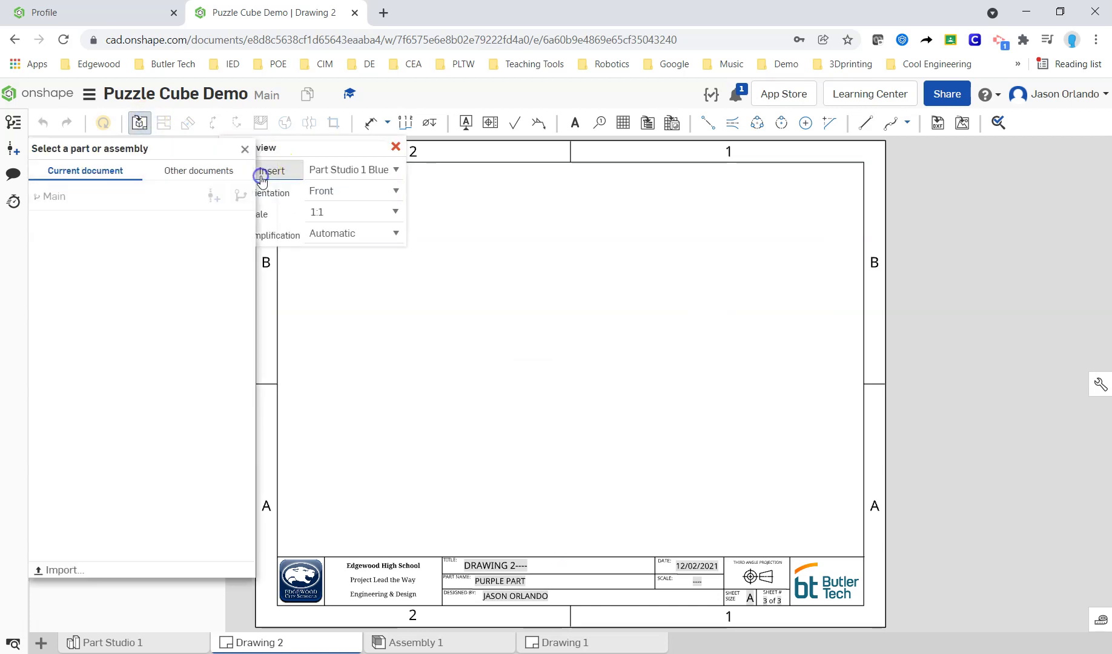
{"action": "left_click_drag", "start_coordinate": [155, 388], "coordinate": [157, 384]}
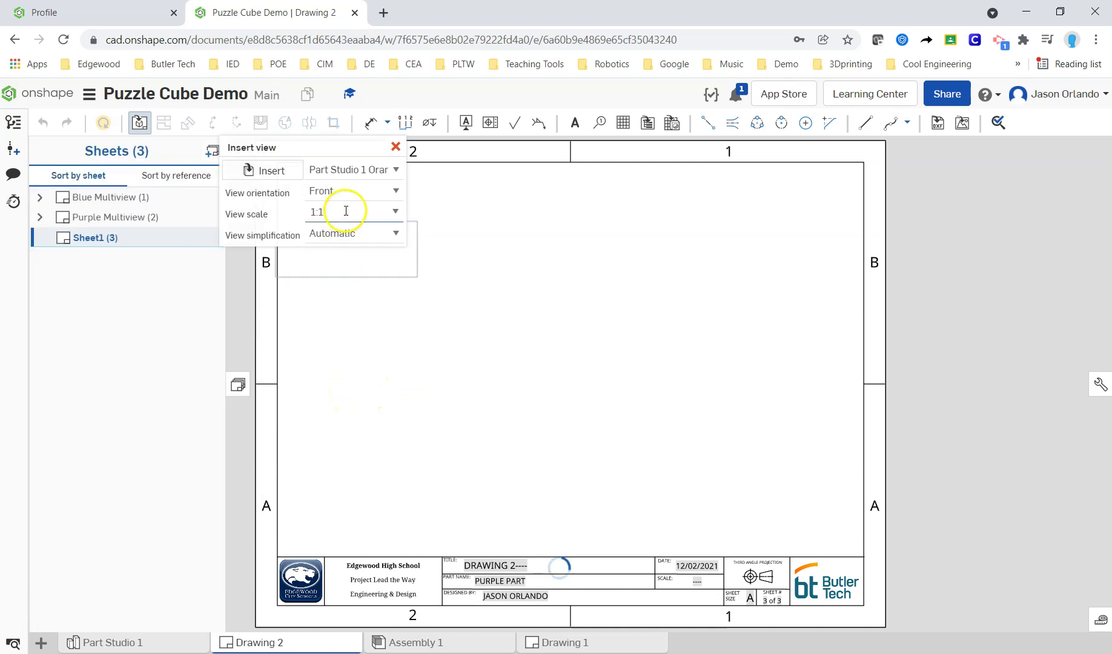
{"action": "left_click", "coordinate": [351, 192]}
{"action": "left_click", "coordinate": [343, 209]}
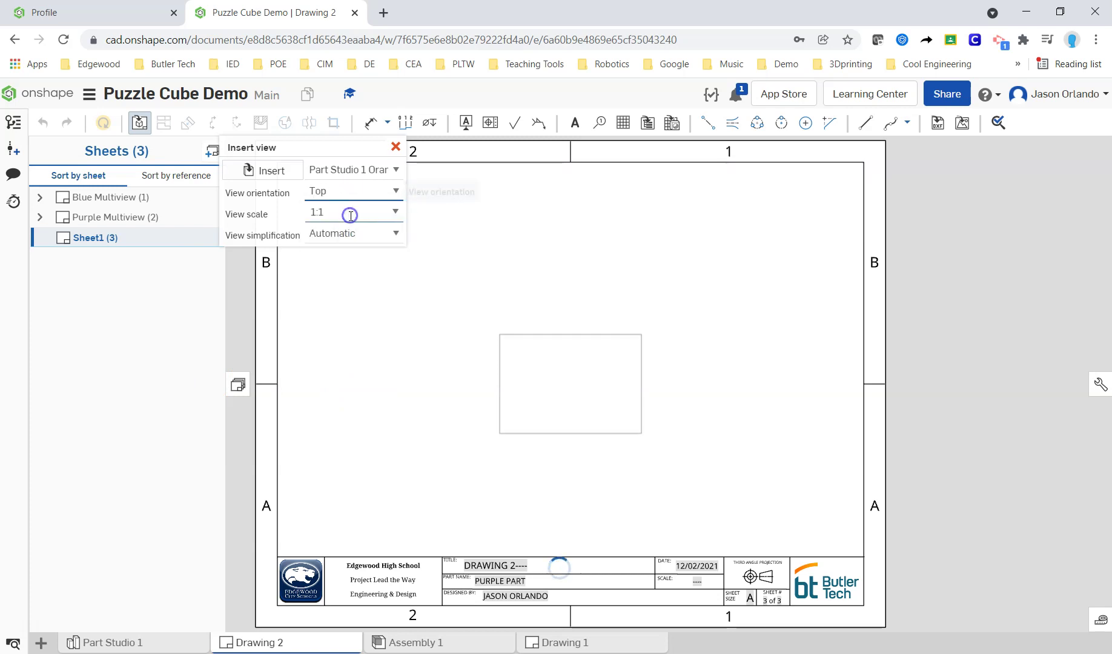
{"action": "left_click", "coordinate": [437, 448]}
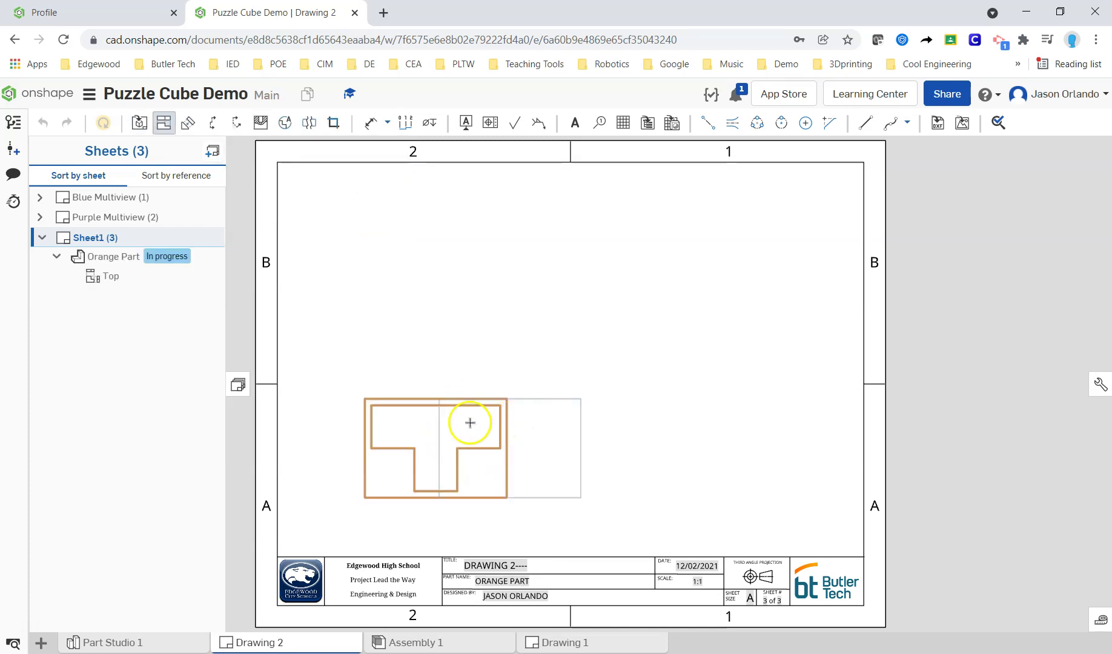
{"action": "key", "text": "Escape"}
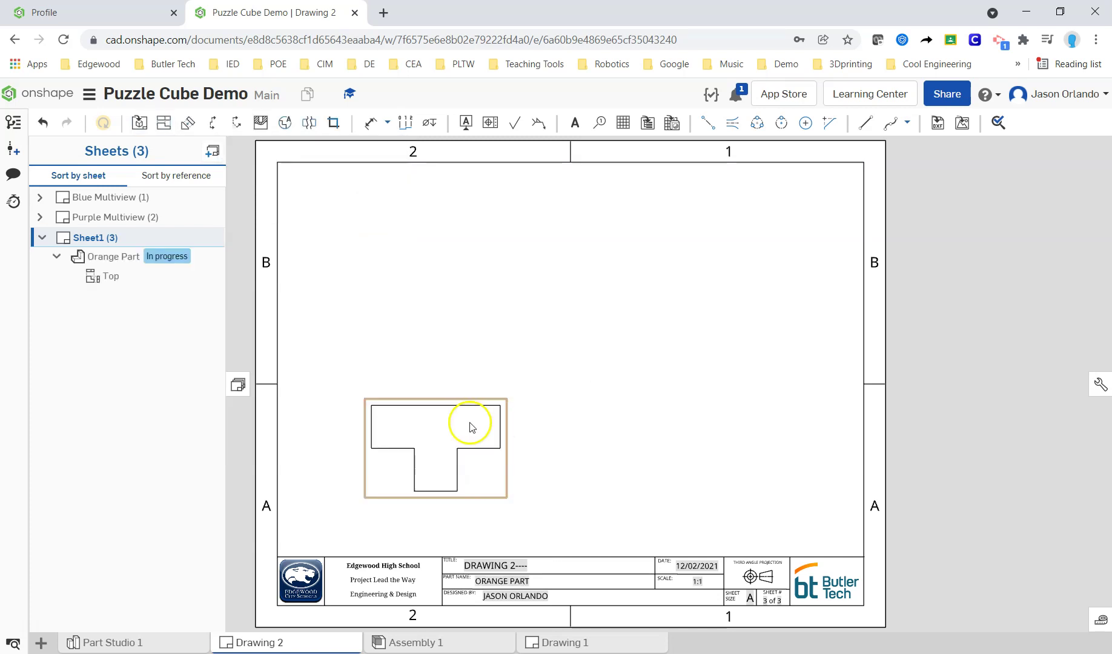
Set the rotation angle of the Orange Part's base view to 180 degrees
{"action": "right_click", "coordinate": [449, 446]}
{"action": "left_click", "coordinate": [502, 254]}
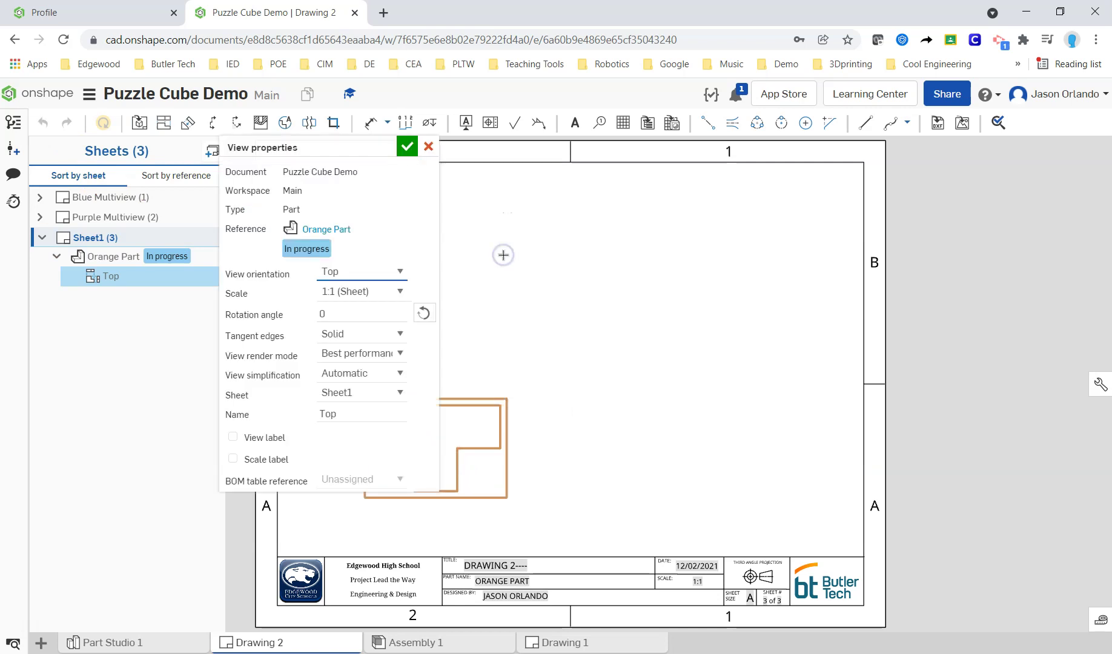
{"action": "left_click", "coordinate": [311, 318]}
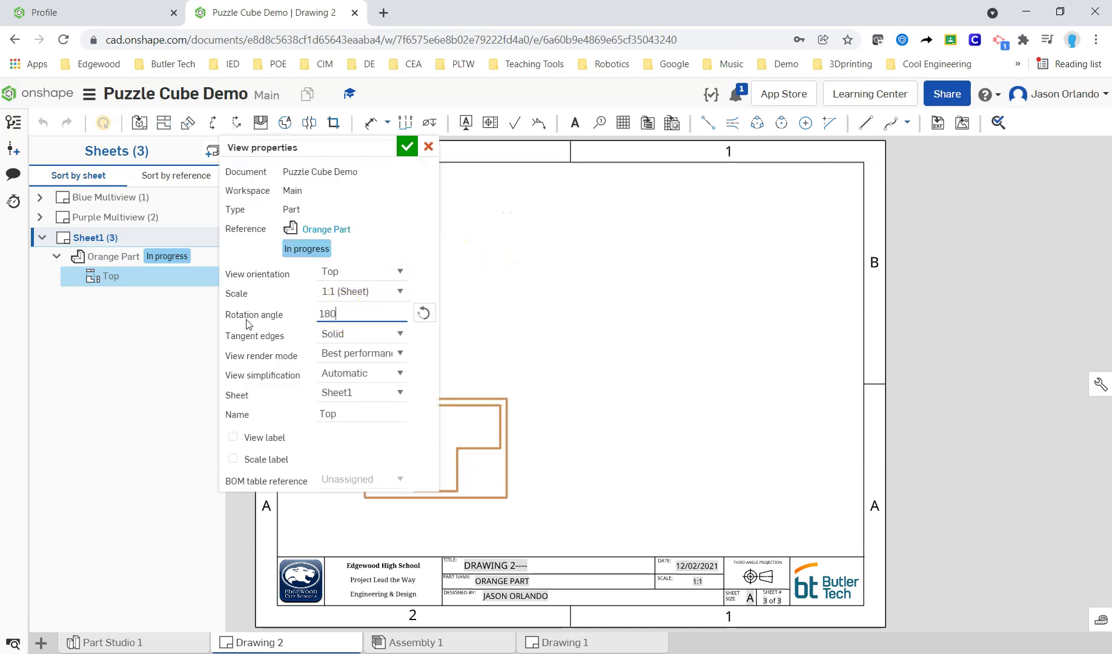
{"action": "type", "text": "180"}
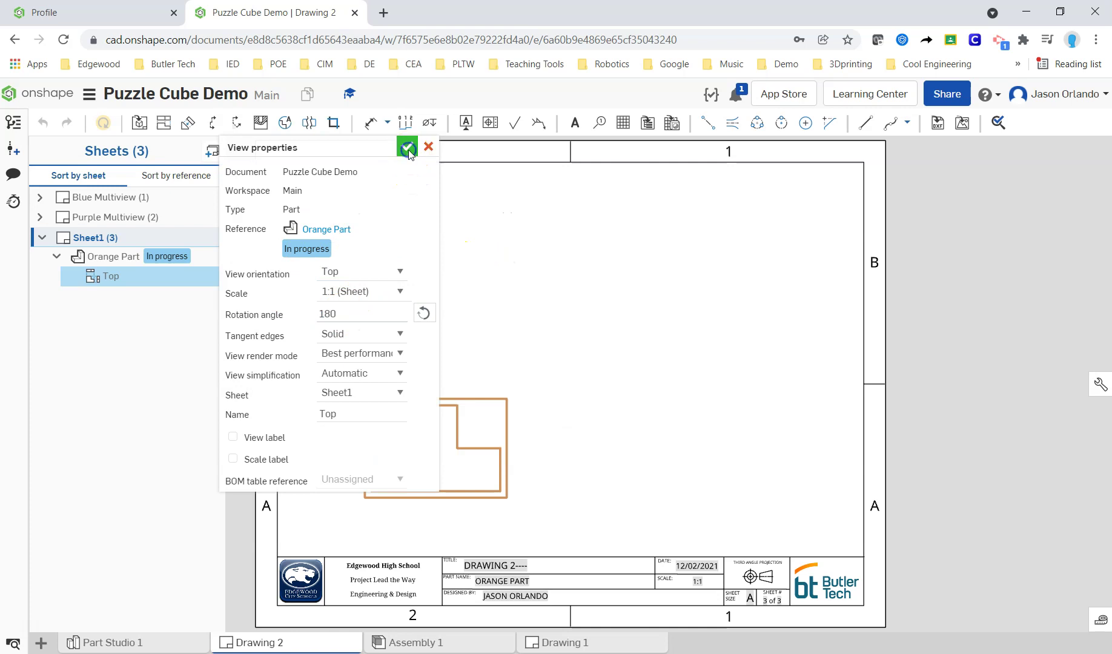
{"action": "left_click", "coordinate": [407, 147]}
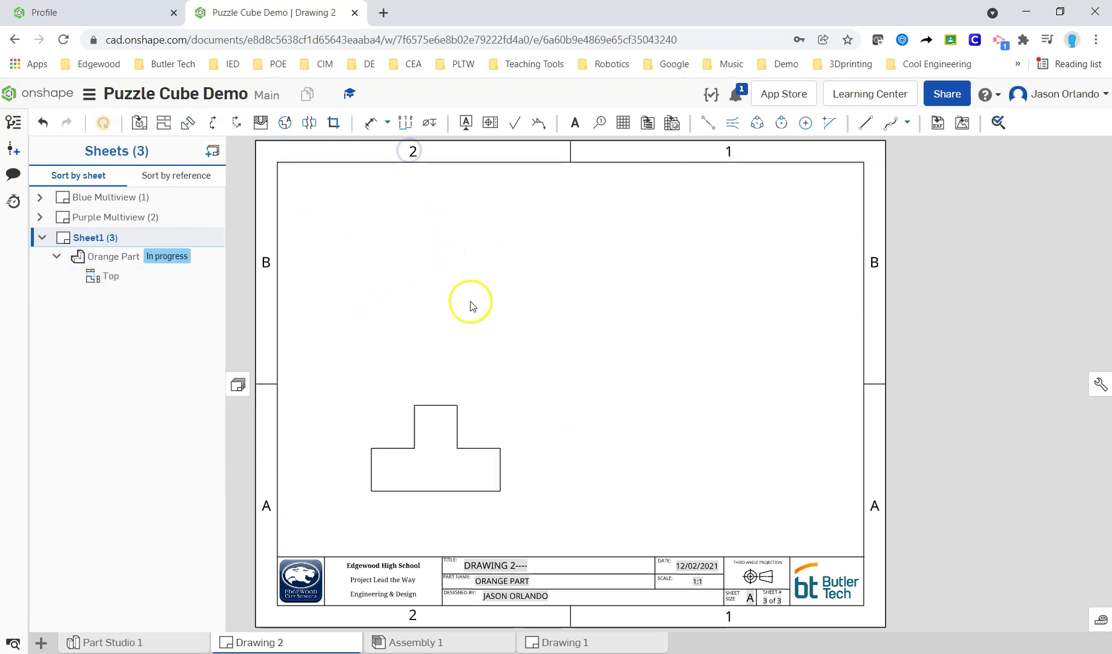
Project views above and to the right of the Orange Part's base view, plus an isometric view in the sheet's upper-right corner
{"action": "left_click", "coordinate": [164, 123]}
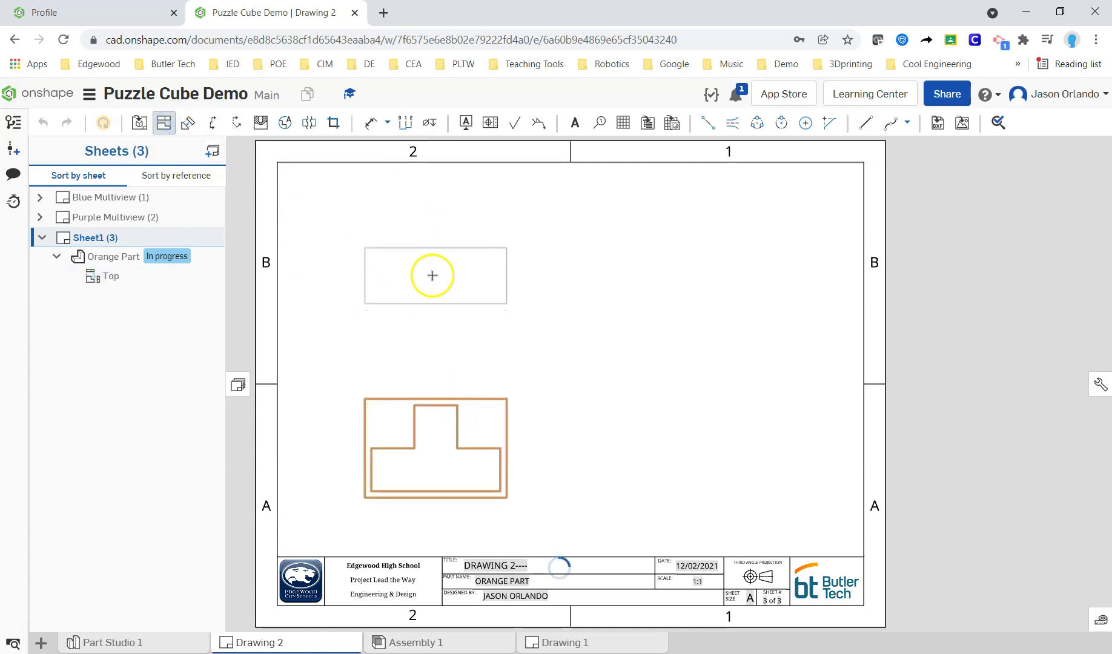
{"action": "left_click", "coordinate": [434, 270]}
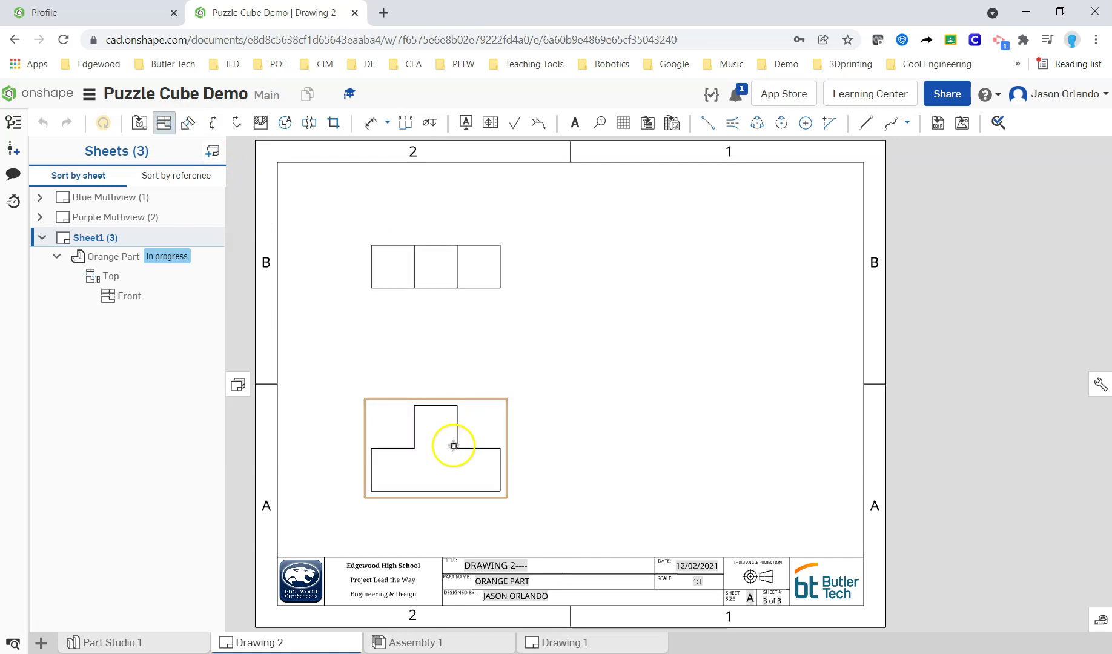
{"action": "left_click", "coordinate": [677, 457]}
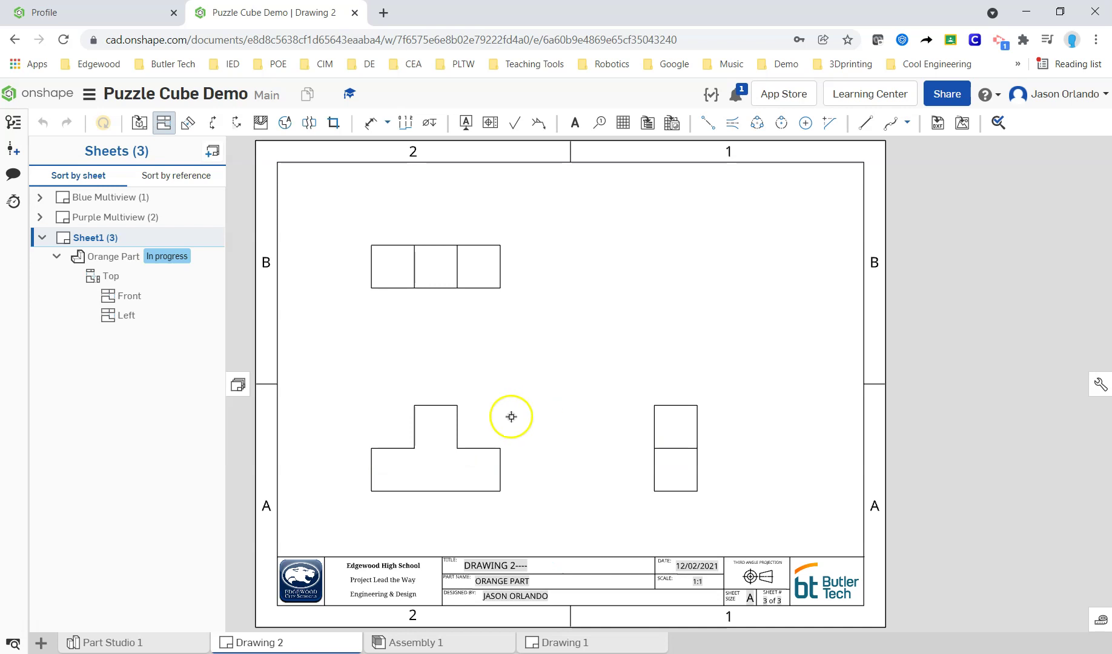
{"action": "left_click", "coordinate": [449, 452]}
{"action": "left_click", "coordinate": [775, 261]}
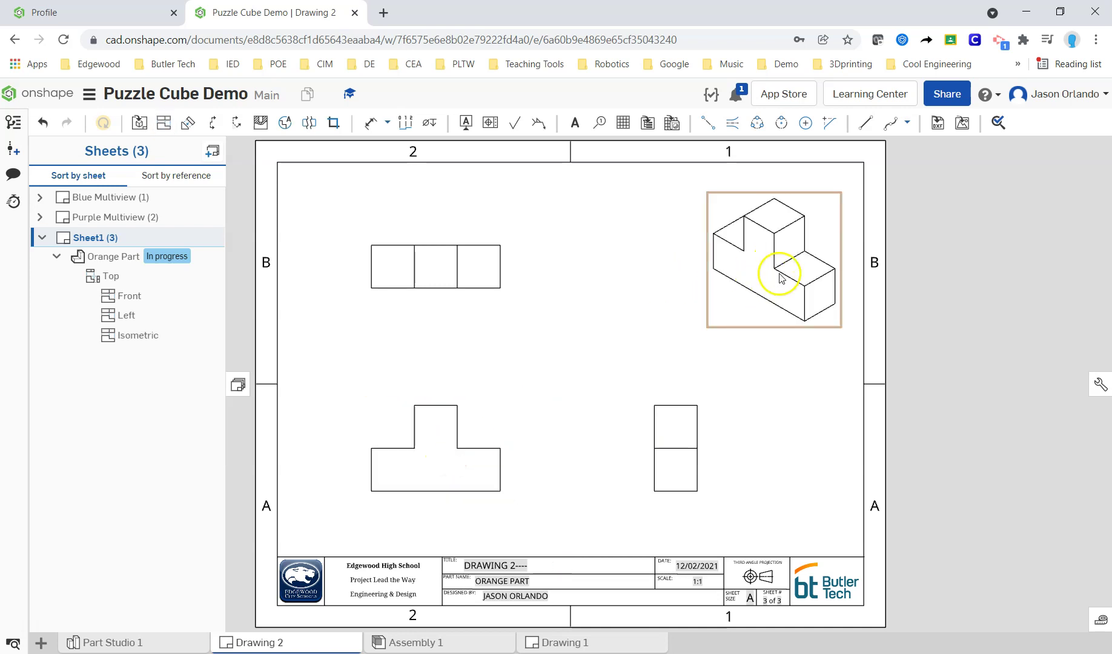
Show the Orange Part's isometric view as a shaded view
{"action": "right_click", "coordinate": [780, 250]}
{"action": "mouse_move", "coordinate": [818, 267]}
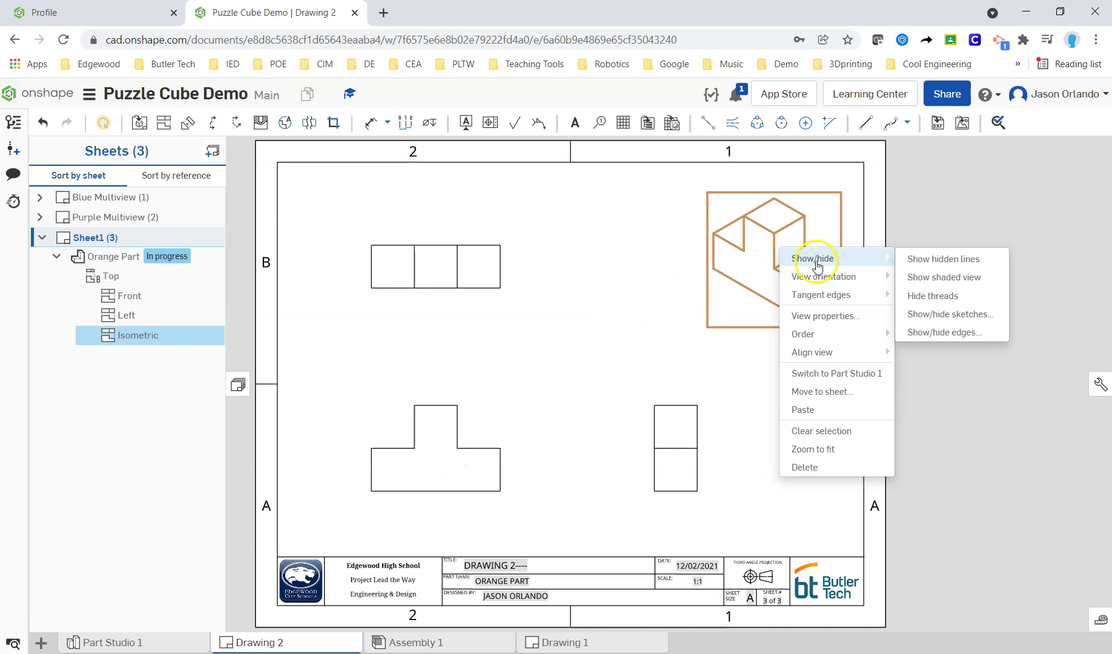
{"action": "left_click", "coordinate": [943, 277]}
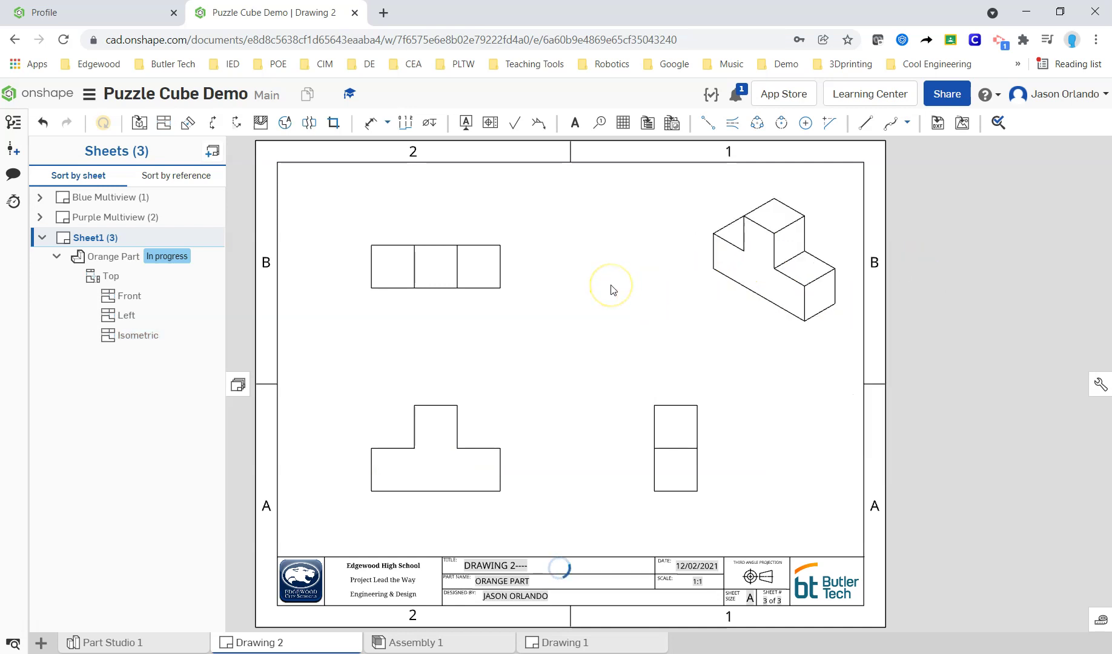
Dimension the Orange Part base view's overall width, placing the dimension above the view
{"action": "key", "text": "d"}
{"action": "left_click", "coordinate": [373, 464]}
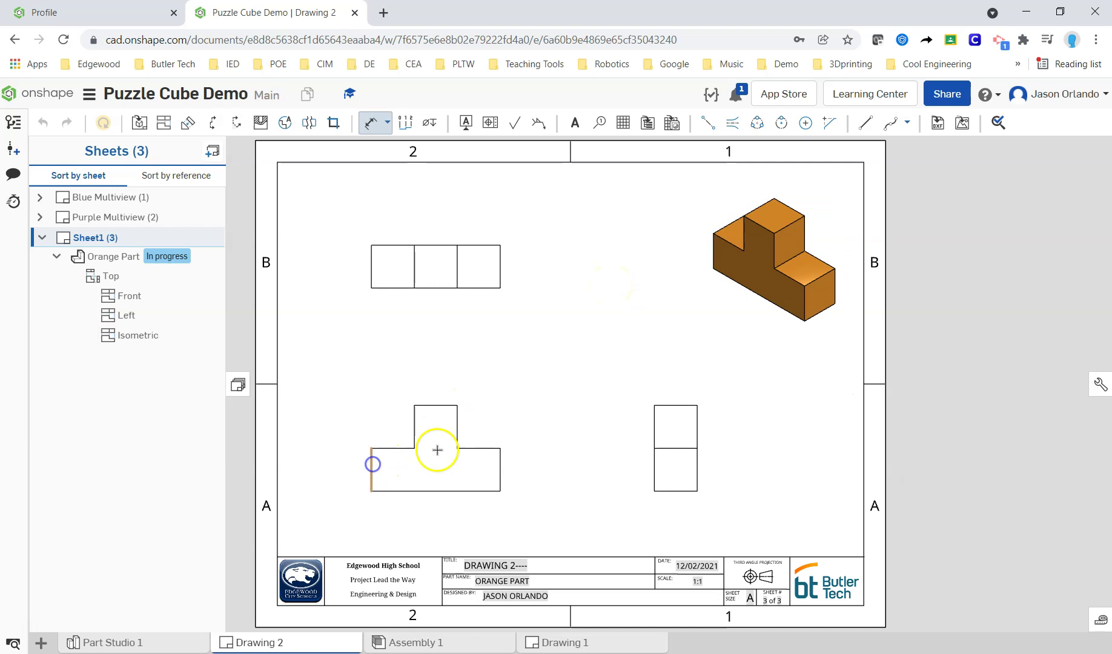
{"action": "left_click", "coordinate": [498, 461]}
{"action": "left_click", "coordinate": [436, 366]}
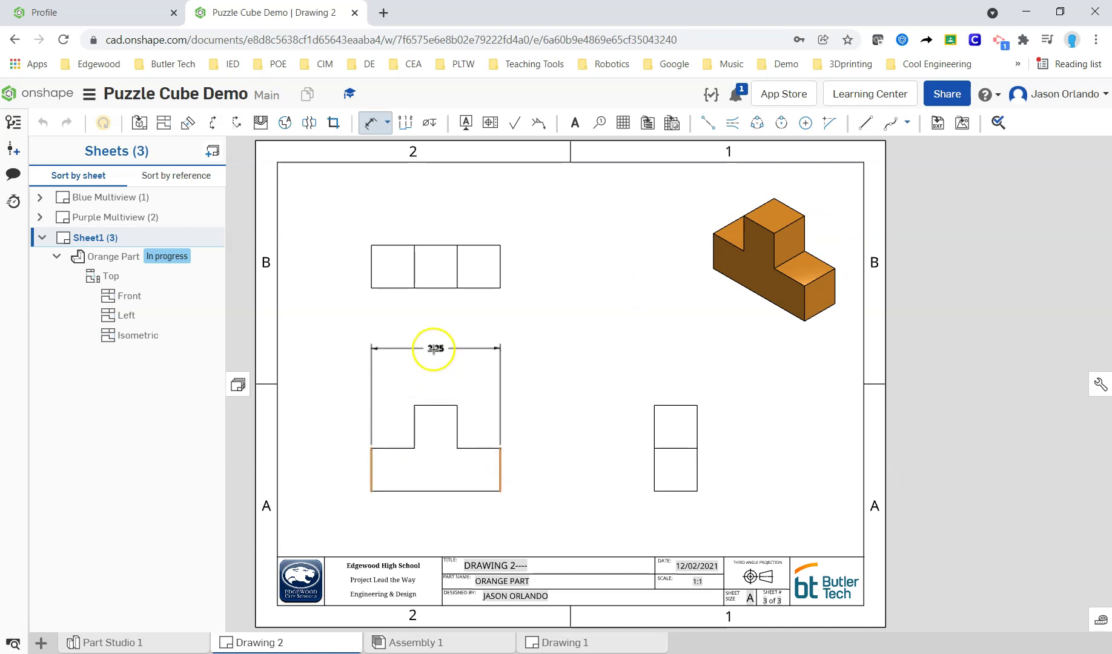
{"action": "left_click", "coordinate": [434, 349]}
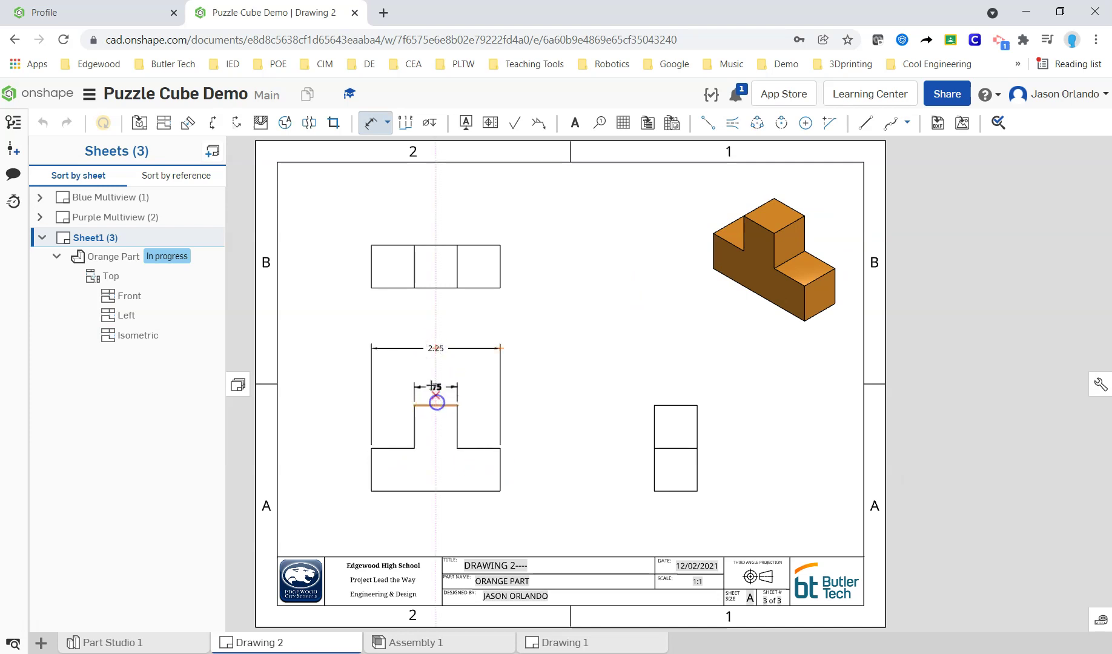
Dimension the widths of the Orange Part base view's raised block and left shoulder, aligning both dimensions beneath the overall width
{"action": "left_click", "coordinate": [434, 382]}
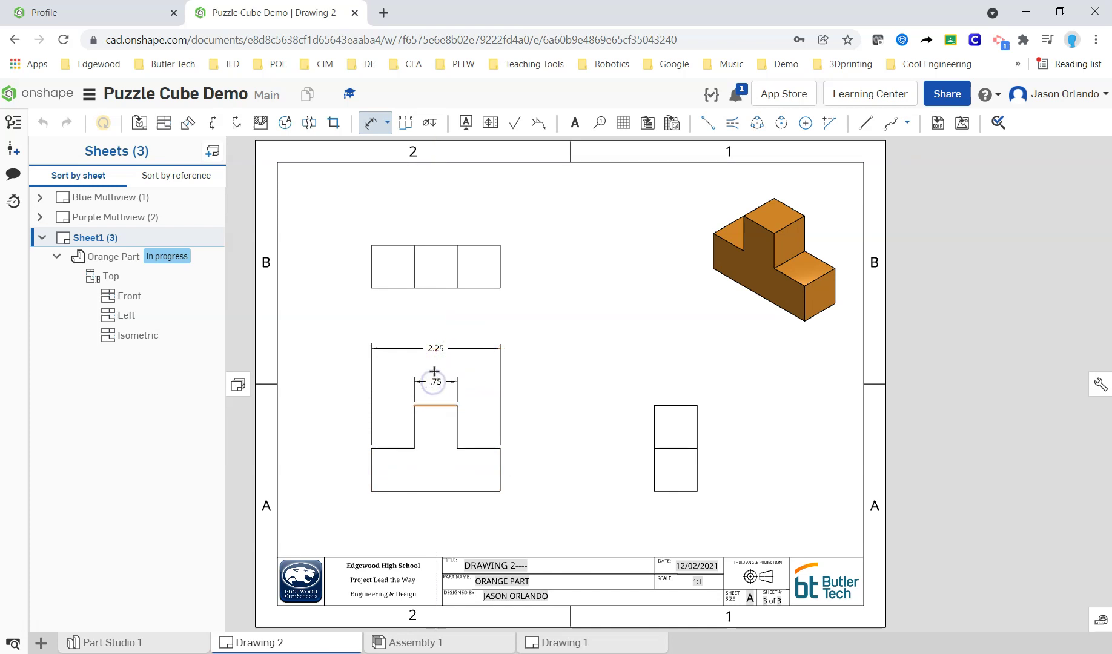
{"action": "left_click", "coordinate": [412, 422]}
{"action": "left_click", "coordinate": [390, 446]}
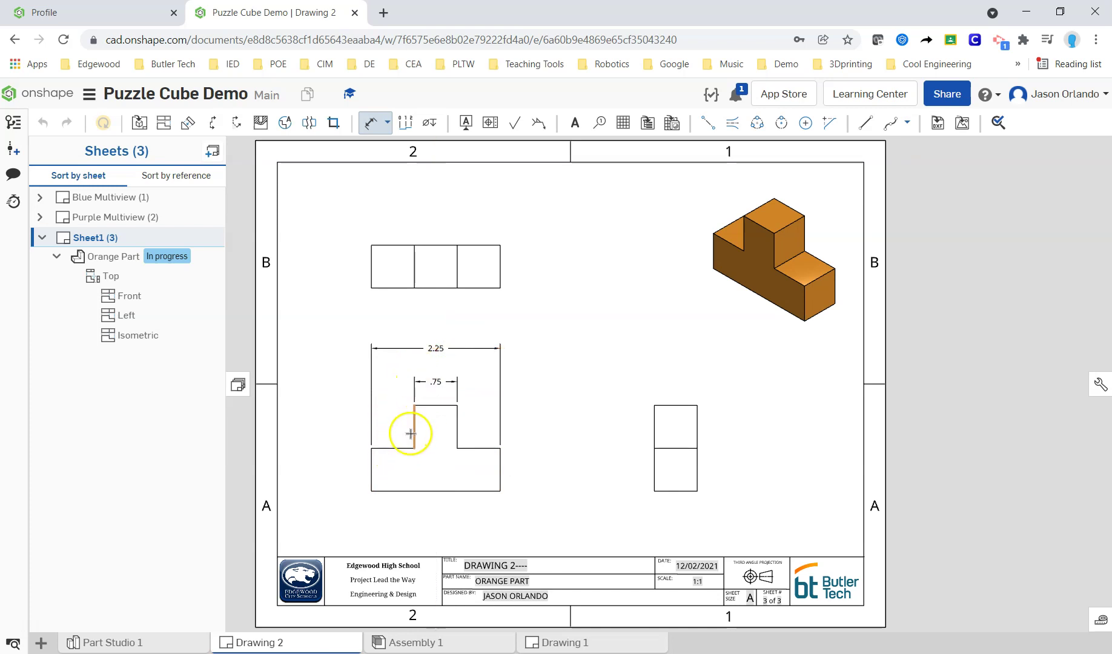
{"action": "left_click", "coordinate": [414, 448]}
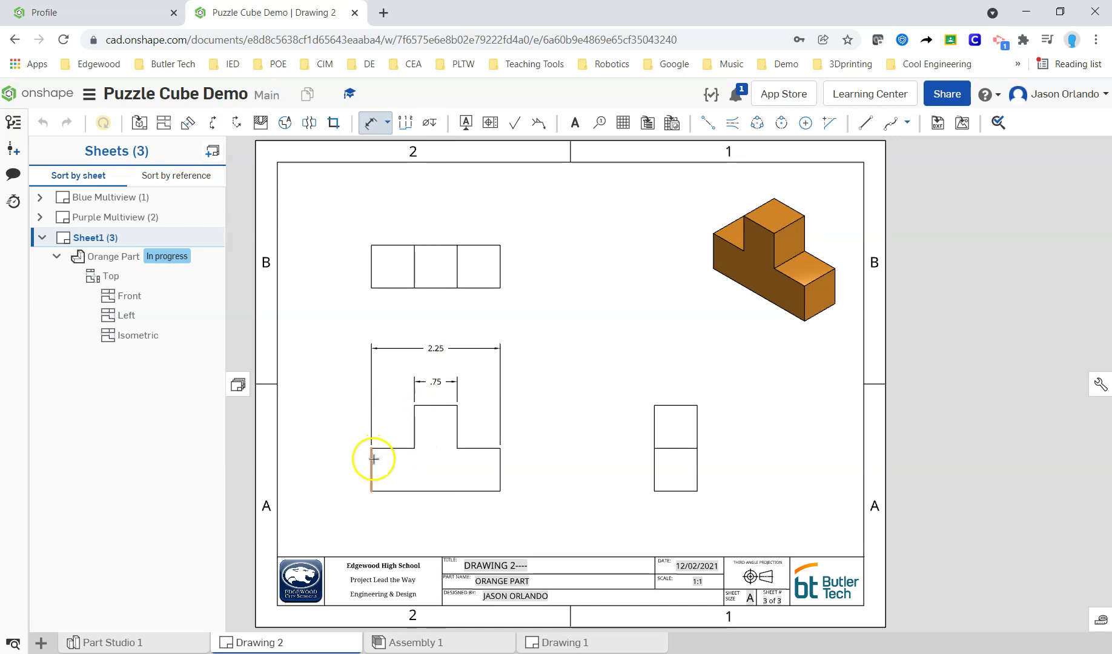
{"action": "left_click_drag", "start_coordinate": [374, 459], "coordinate": [417, 425]}
{"action": "left_click", "coordinate": [385, 366]}
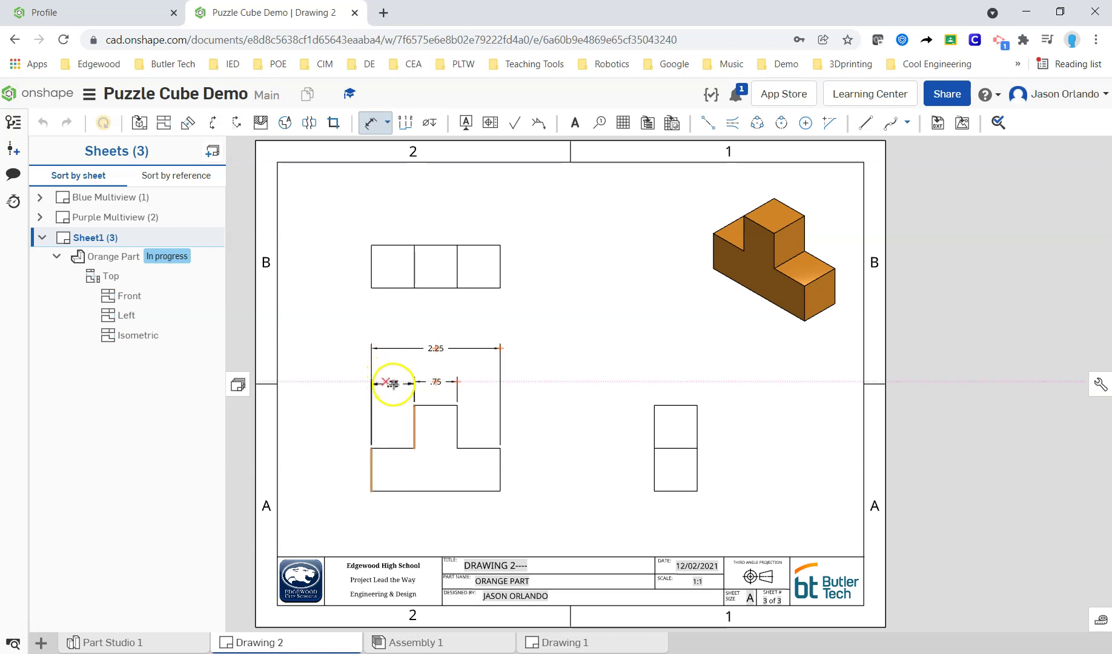
{"action": "scroll", "coordinate": [393, 383], "scroll_direction": "up", "scroll_amount": 3}
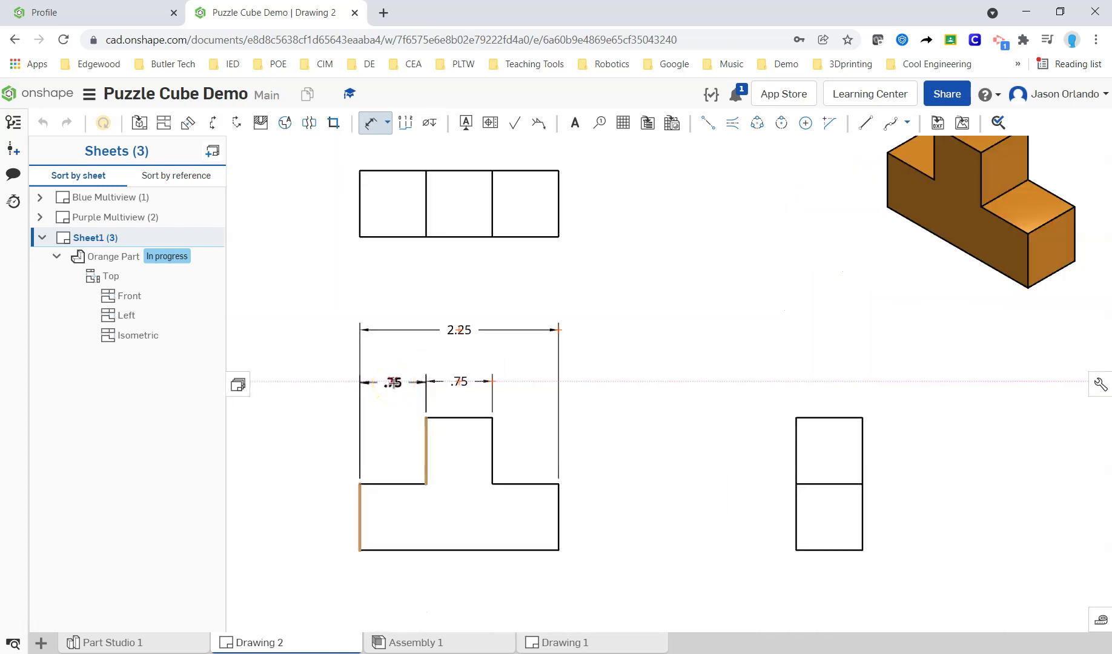
{"action": "left_click", "coordinate": [393, 383]}
{"action": "scroll", "coordinate": [296, 418], "scroll_direction": "down", "scroll_amount": 3}
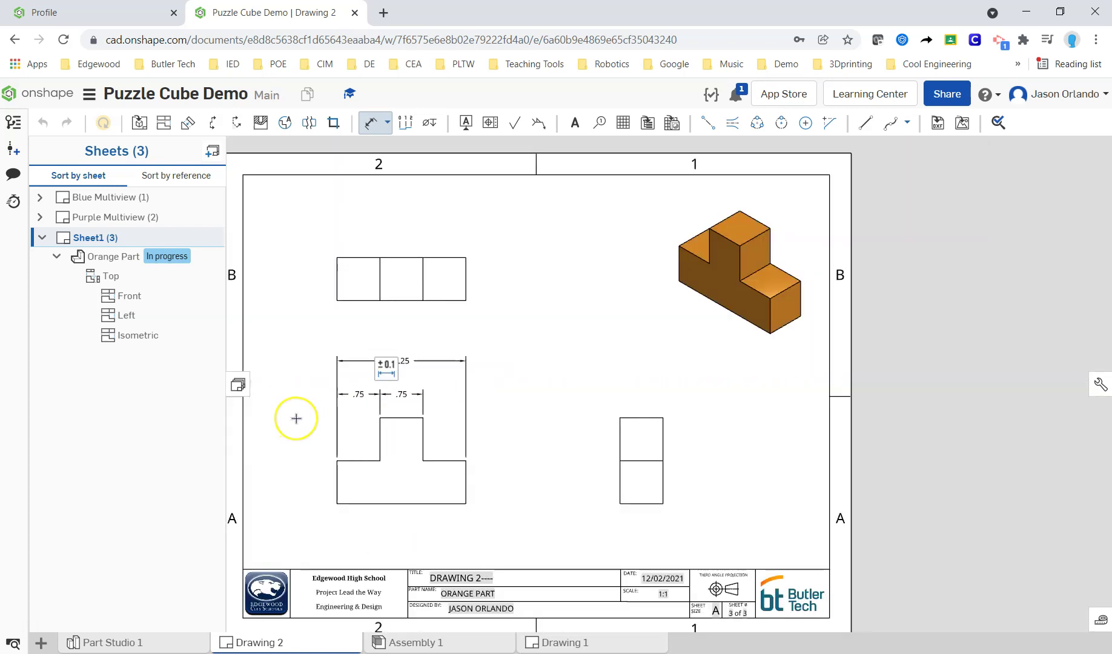
{"action": "left_click", "coordinate": [296, 418]}
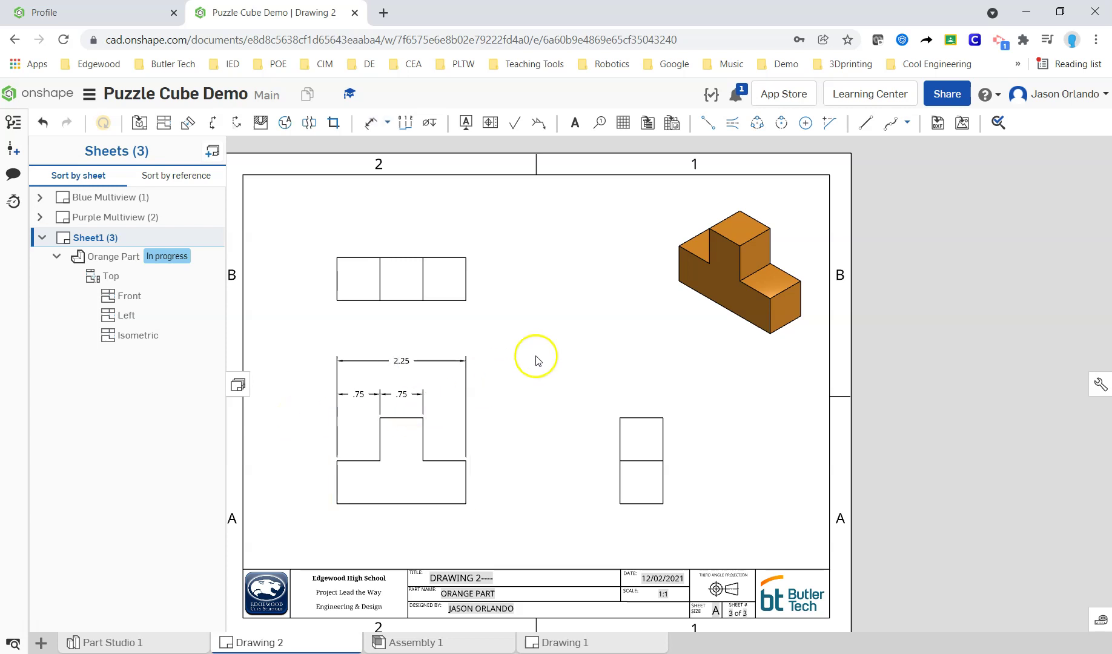
Dimension the base view's overall and lower-block heights on its right side, and the side view's width above that view
{"action": "left_click", "coordinate": [415, 418]}
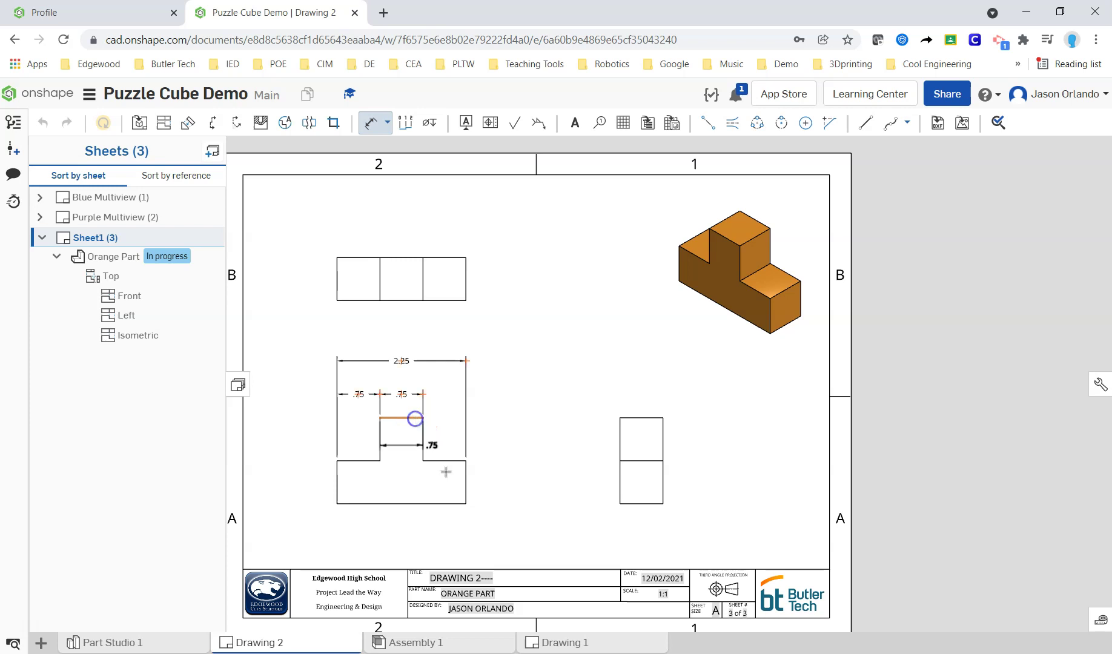
{"action": "left_click", "coordinate": [451, 503]}
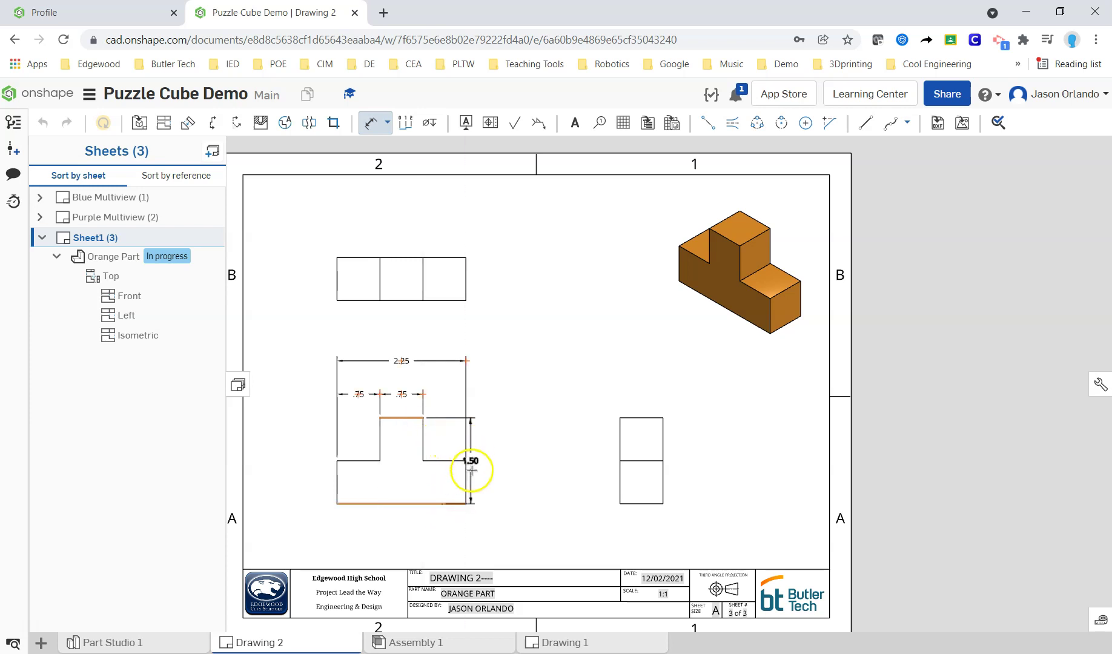
{"action": "left_click", "coordinate": [525, 460]}
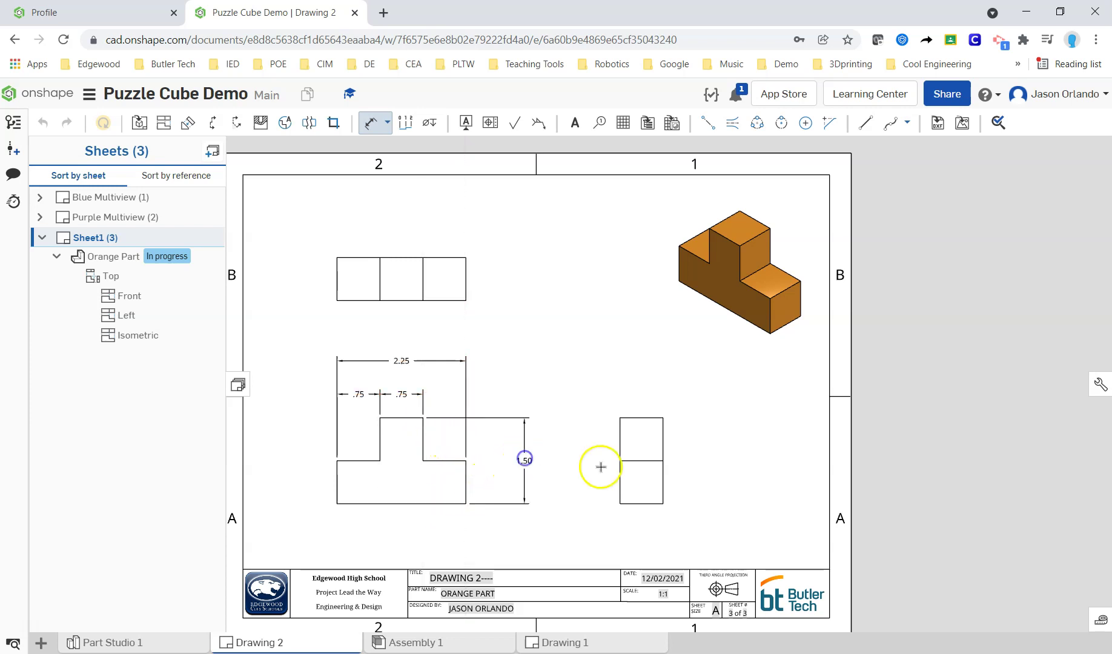
{"action": "left_click", "coordinate": [472, 479]}
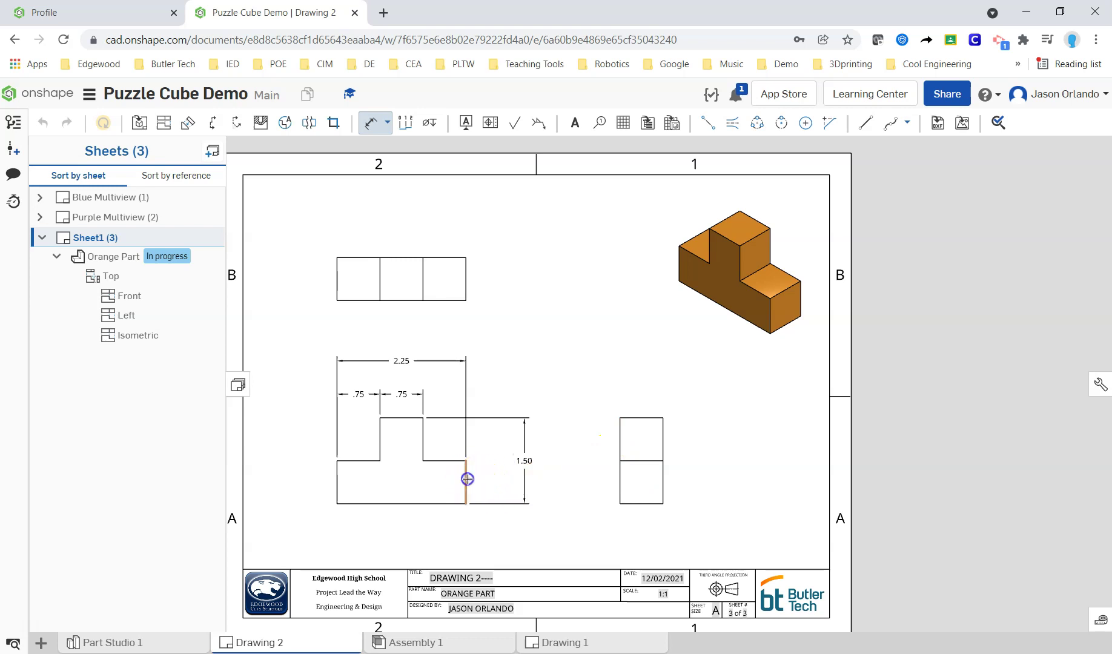
{"action": "left_click", "coordinate": [492, 479]}
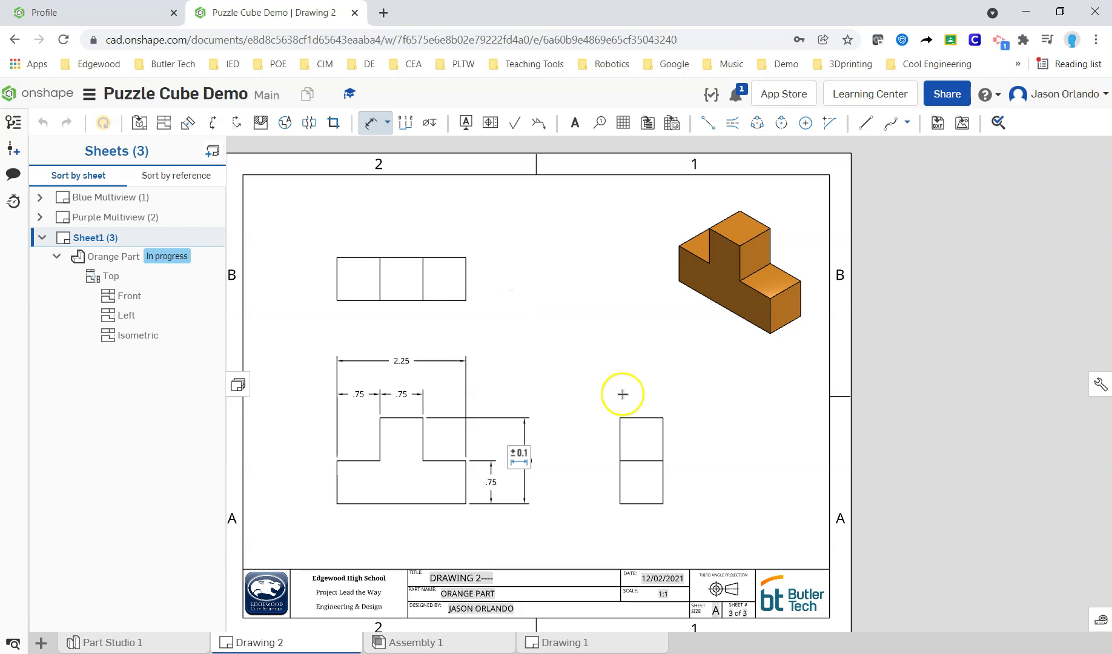
{"action": "left_click", "coordinate": [631, 417]}
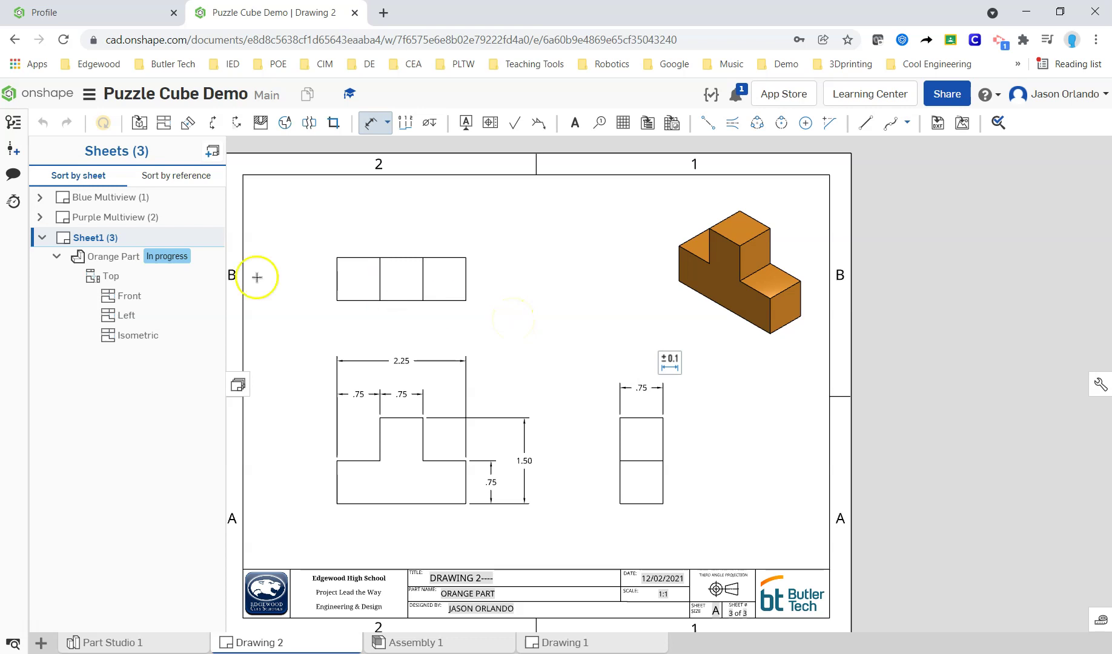
Rename the Orange Part's sheet as Orange Multiview and collapse its entry in the sheet list
{"action": "right_click", "coordinate": [115, 238]}
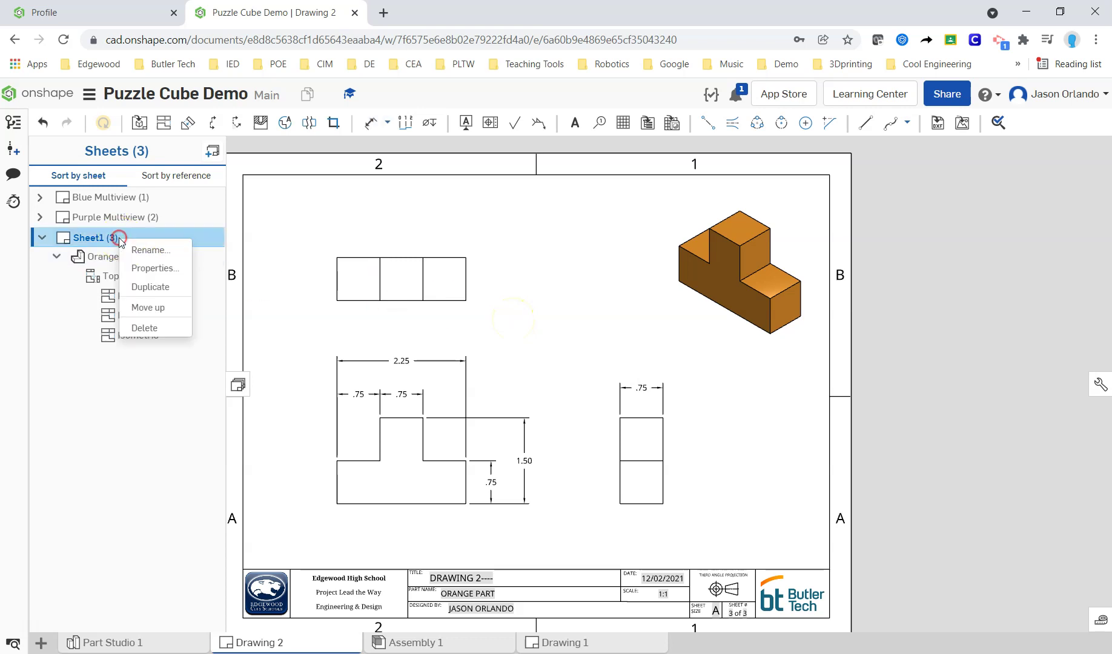
{"action": "left_click", "coordinate": [150, 252]}
{"action": "type", "text": "Orange M"}
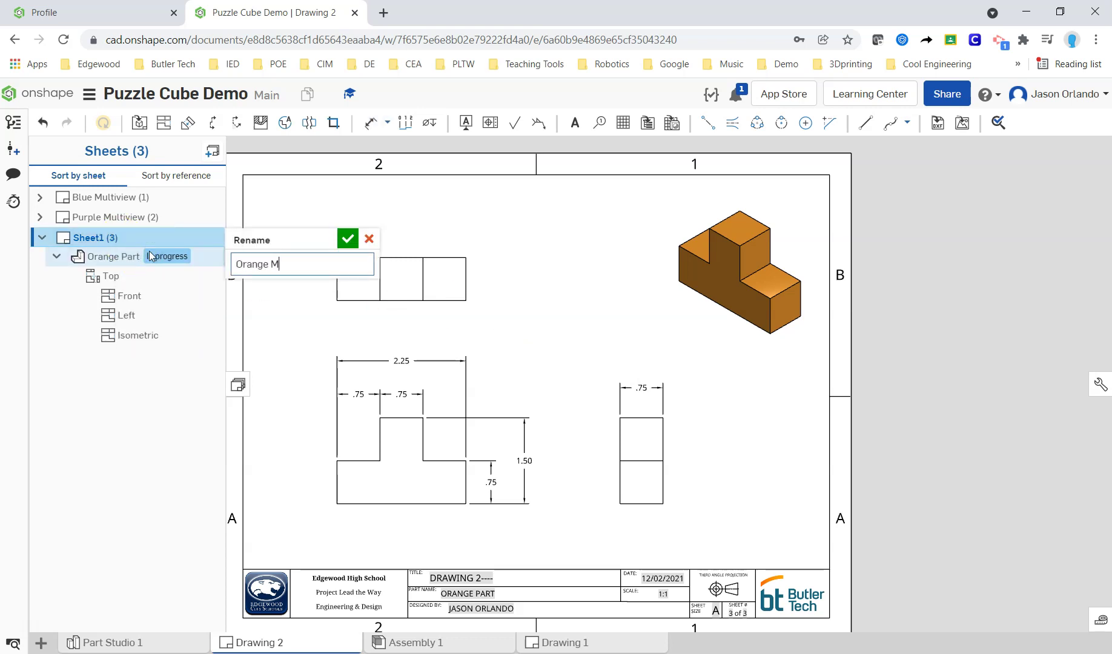
{"action": "type", "text": "ultiview"}
{"action": "key", "text": "Return"}
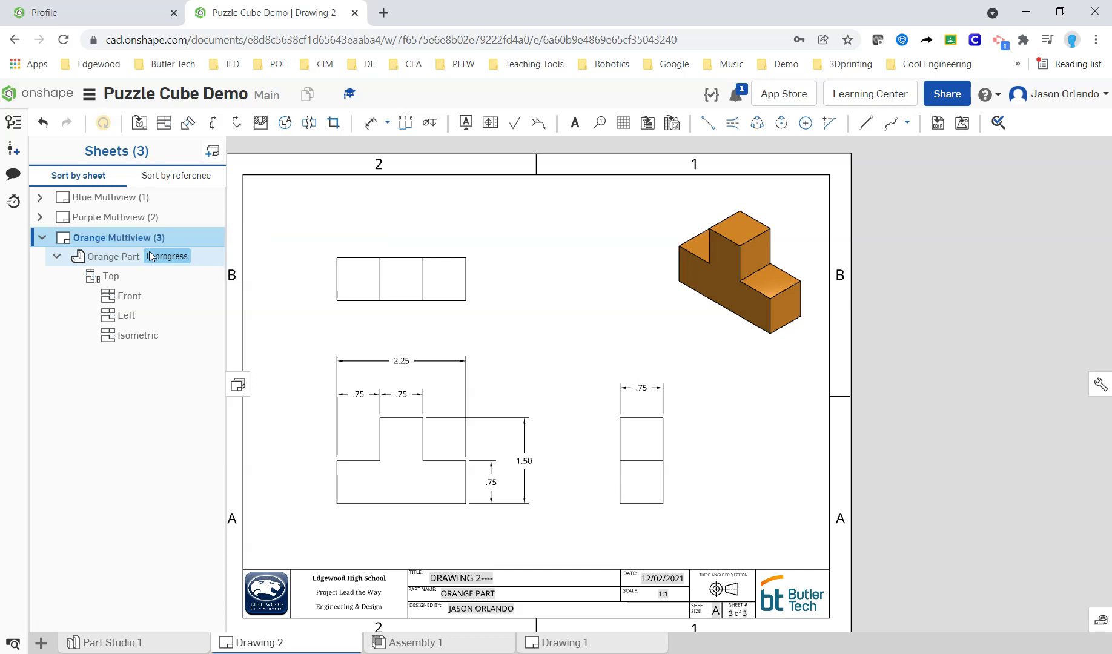
{"action": "left_click", "coordinate": [87, 234]}
{"action": "left_click", "coordinate": [42, 240]}
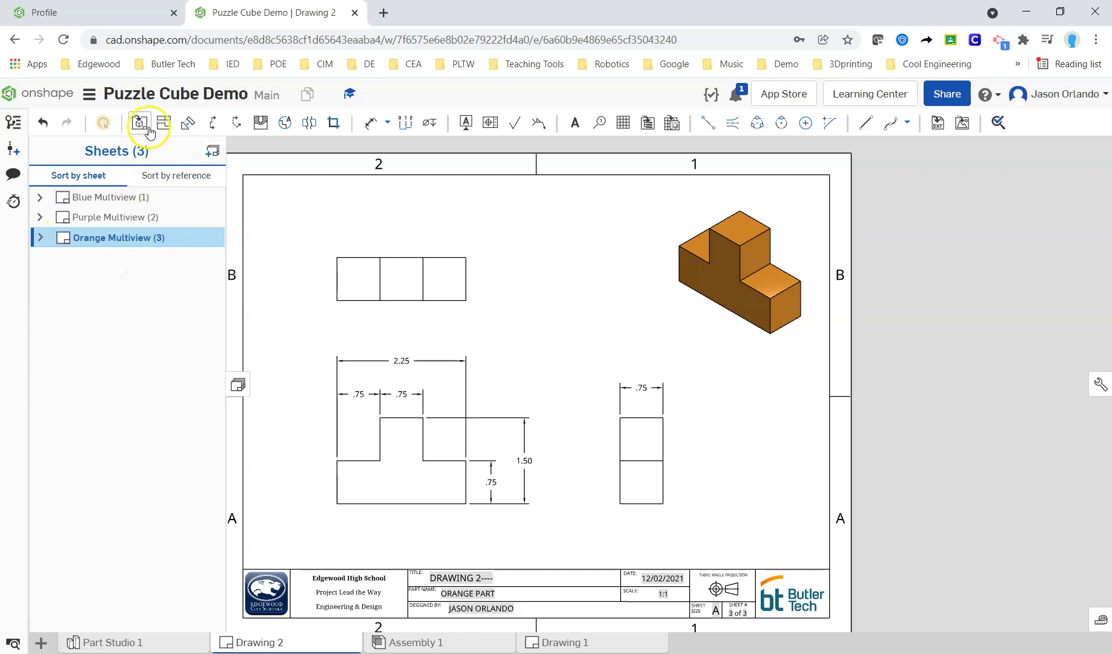
Add a fourth sheet and place a Front view of the Green part at 1:1 scale in its lower-left area
{"action": "left_click", "coordinate": [214, 153]}
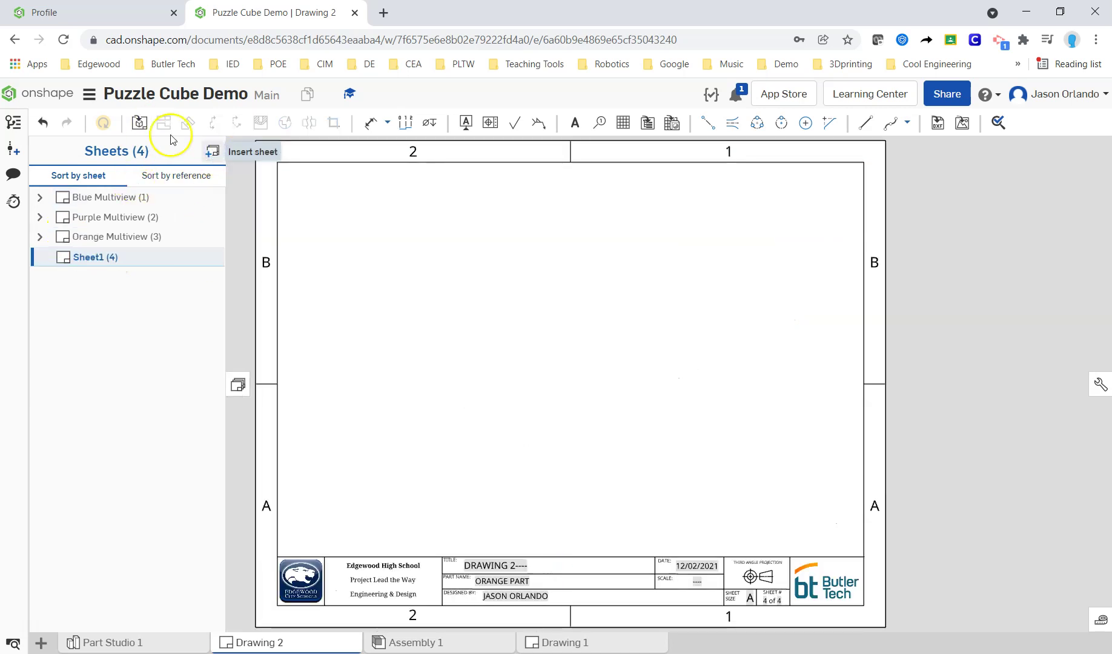
{"action": "left_click", "coordinate": [139, 123]}
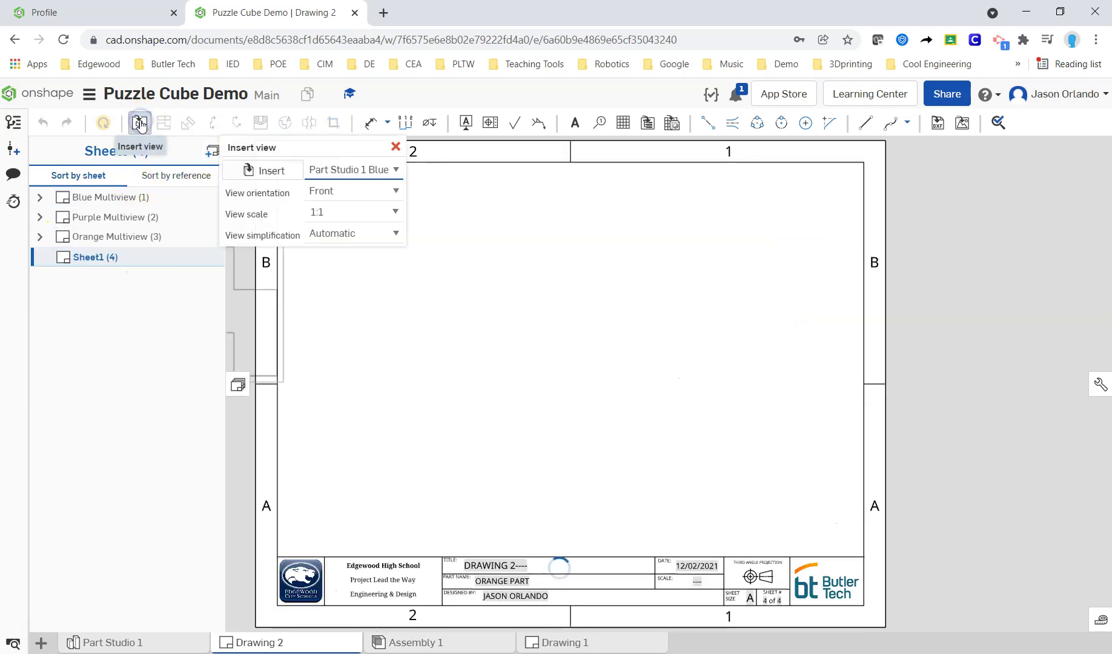
{"action": "left_click", "coordinate": [269, 173]}
{"action": "left_click", "coordinate": [151, 363]}
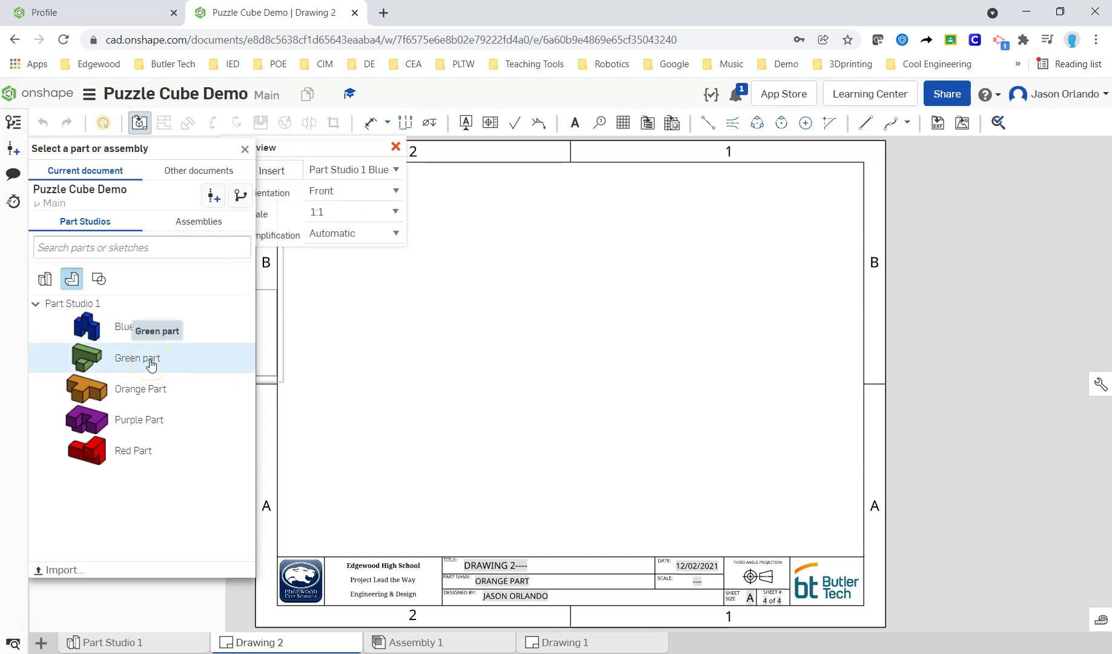
{"action": "left_click", "coordinate": [101, 361]}
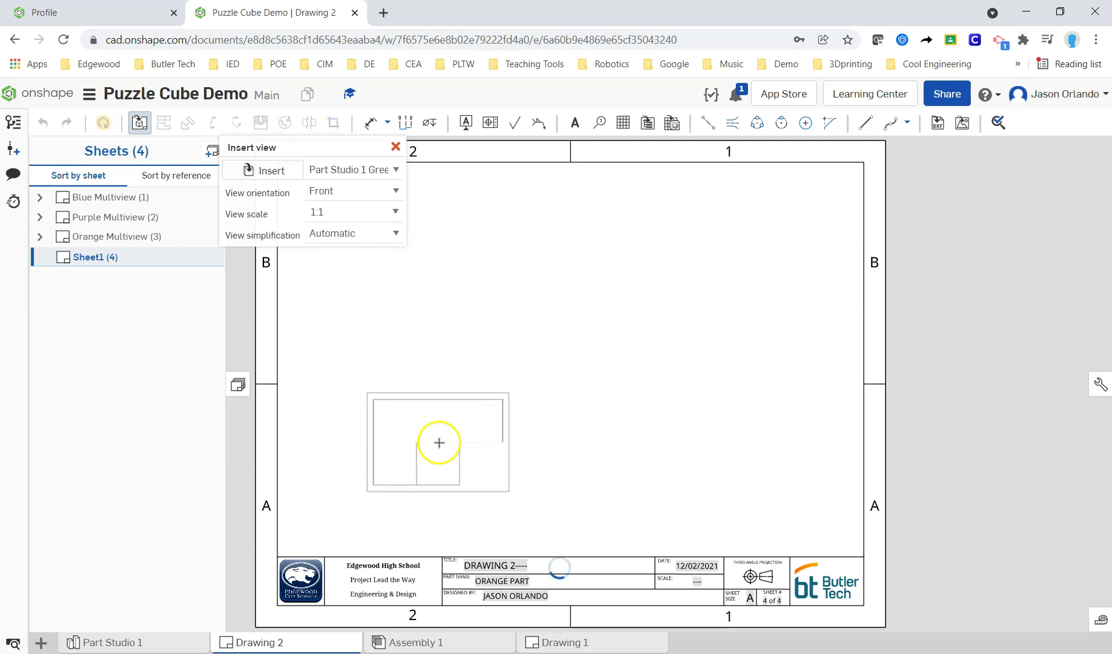
{"action": "left_click", "coordinate": [438, 443]}
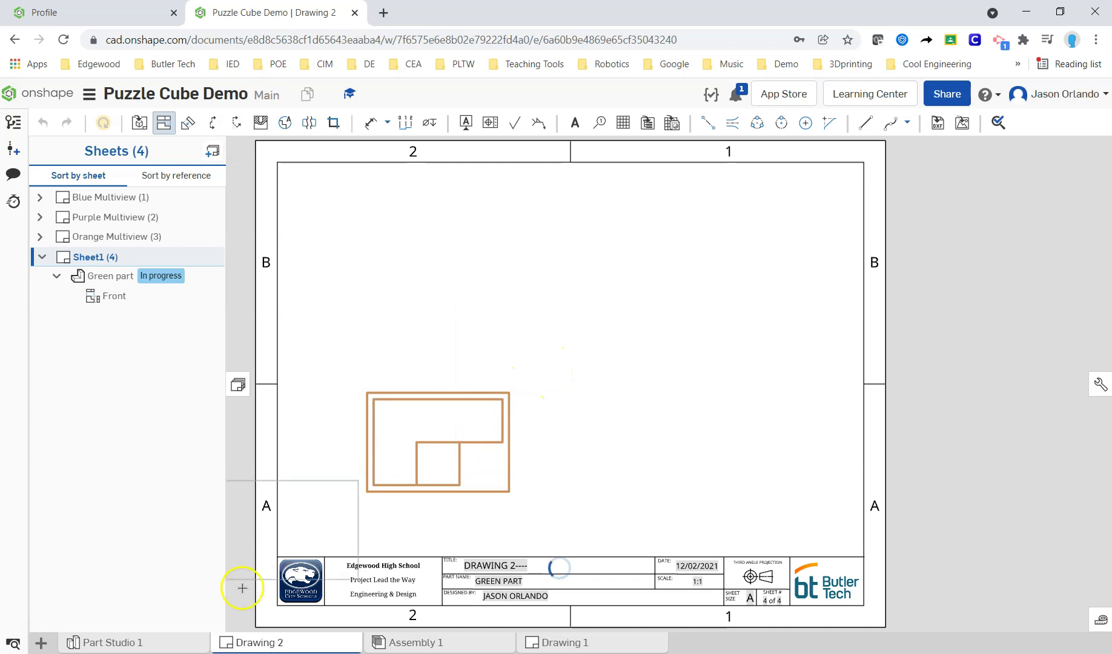
Switch to Part Studio 1 and hide the Blue, Orange, Red and Purple Parts, leaving only the Green part shown
{"action": "left_click", "coordinate": [144, 643]}
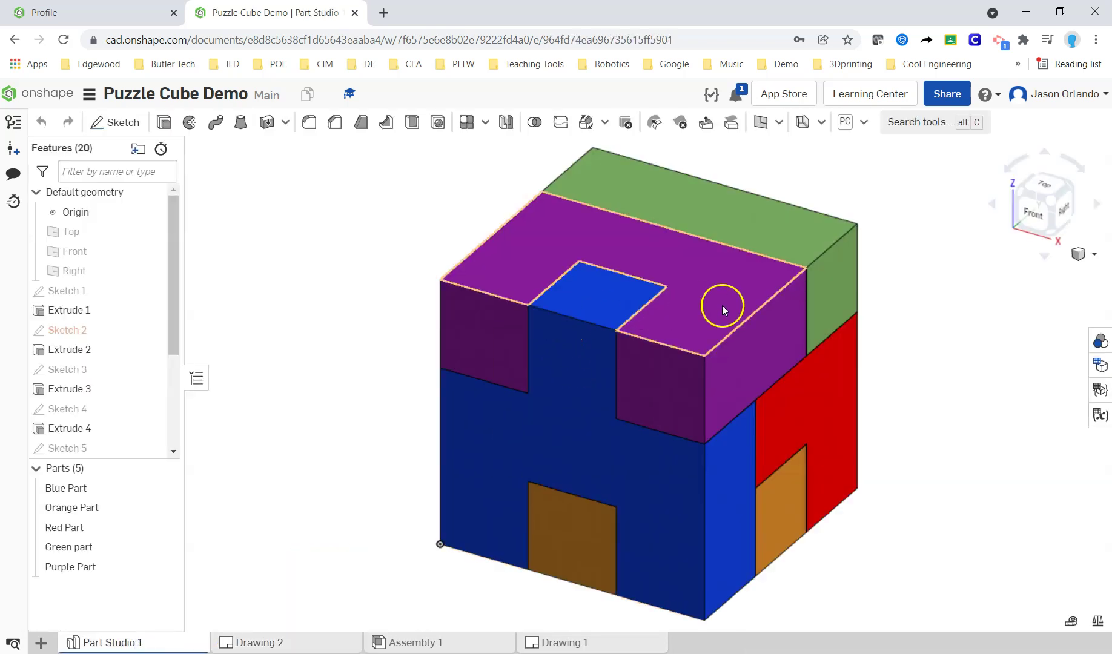
{"action": "left_click", "coordinate": [166, 491]}
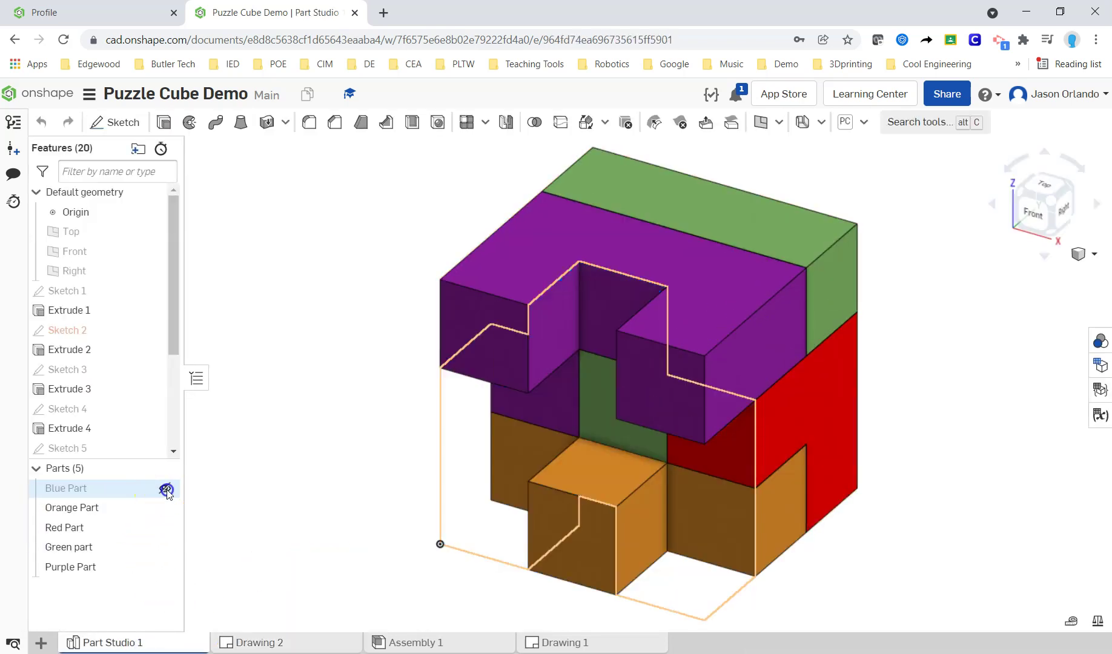
{"action": "left_click", "coordinate": [166, 509]}
{"action": "left_click", "coordinate": [165, 529]}
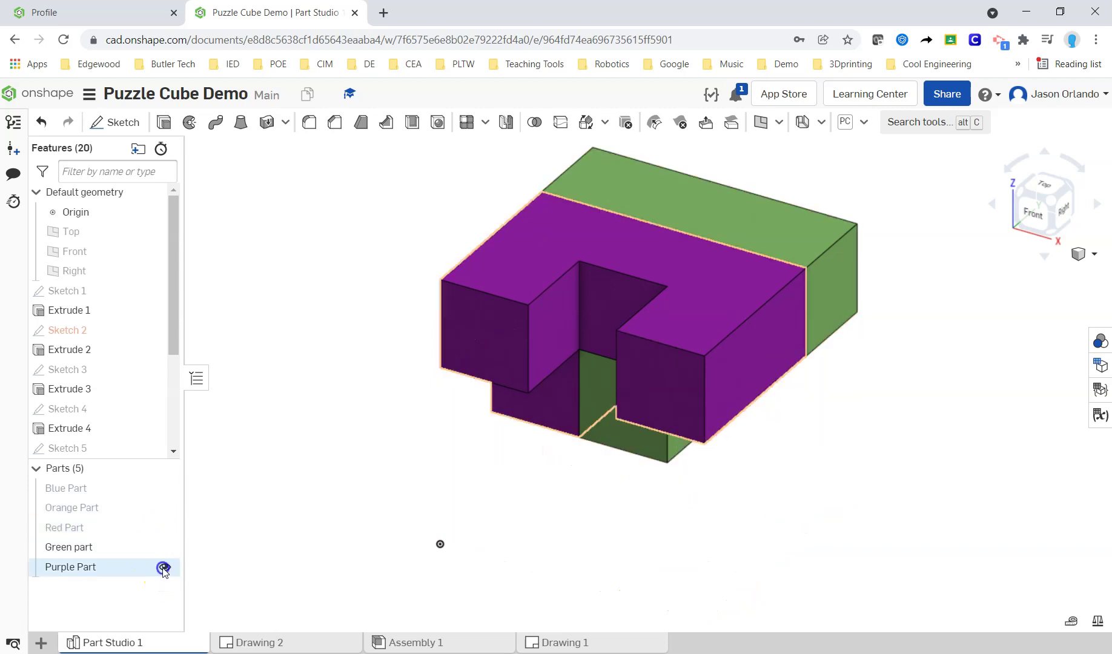
{"action": "left_click", "coordinate": [164, 568]}
Examine the Green part's shape from the front and several rotated angles to judge which orientation suits its front view
{"action": "right_click_drag", "start_coordinate": [616, 516], "coordinate": [661, 502]}
{"action": "right_click_drag", "start_coordinate": [789, 379], "coordinate": [768, 408]}
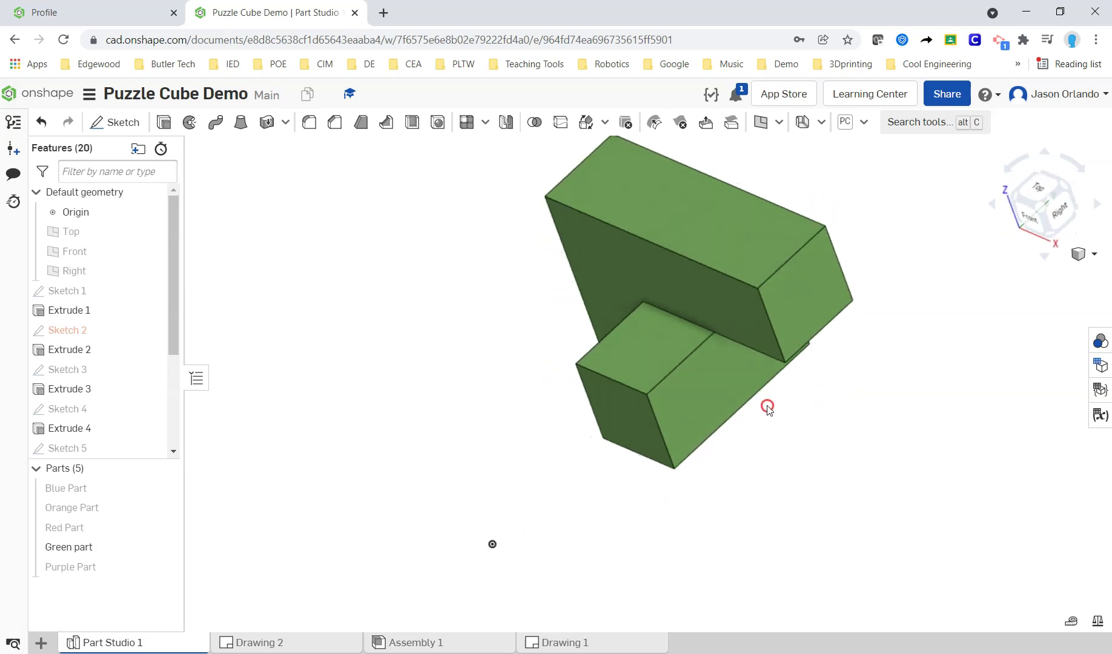
{"action": "key", "text": "shift+1"}
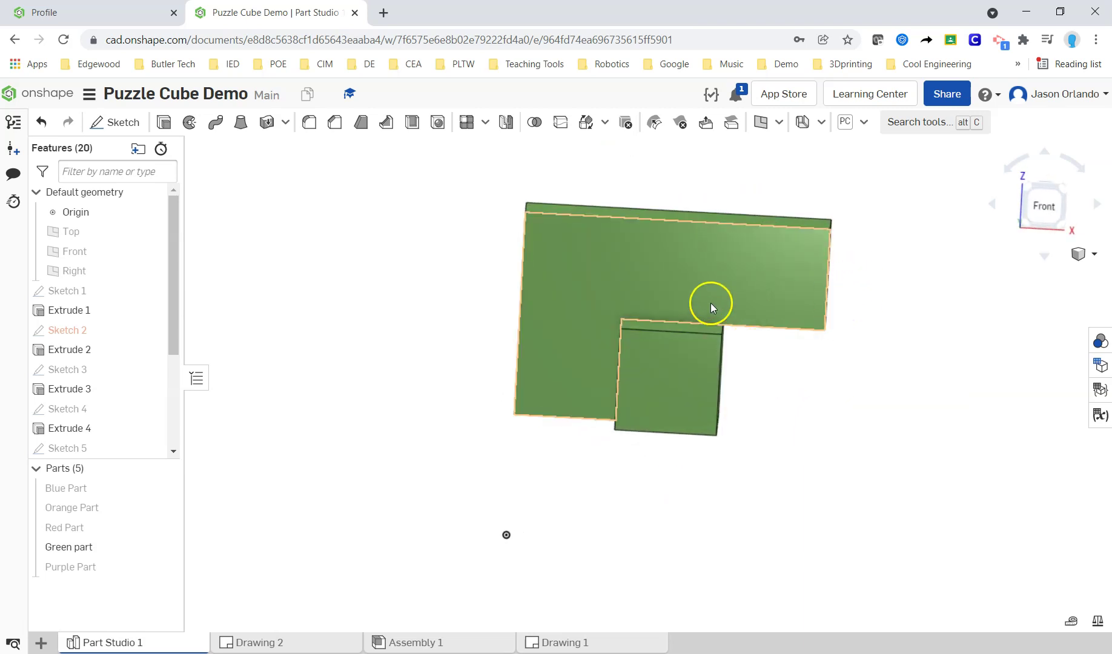
{"action": "right_click_drag", "start_coordinate": [909, 322], "coordinate": [884, 299]}
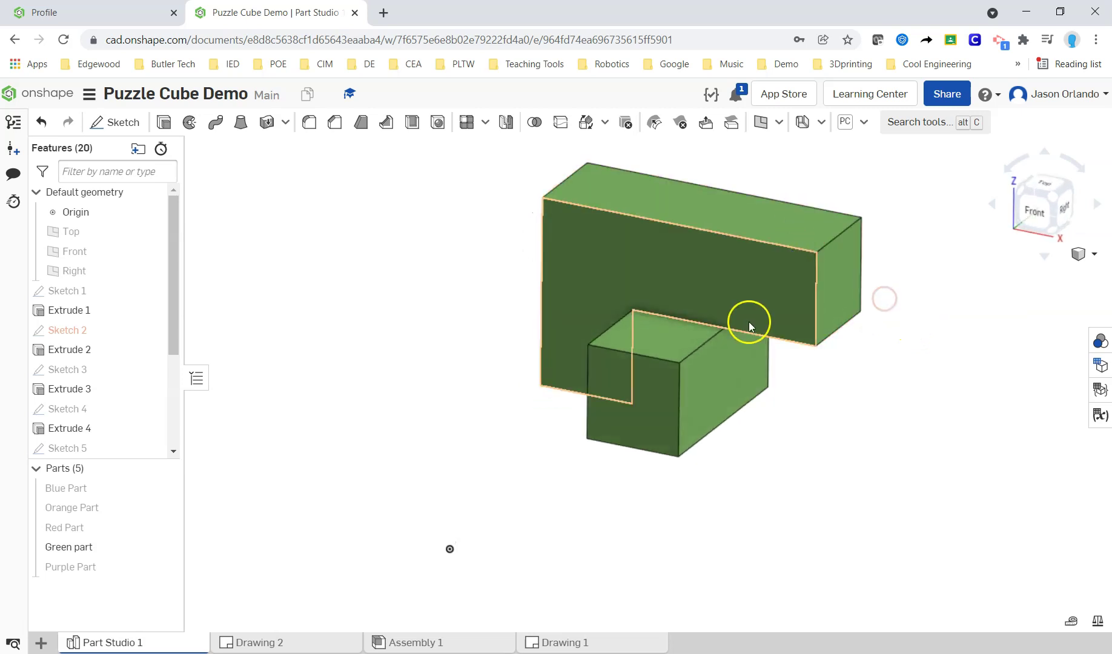
{"action": "right_click_drag", "start_coordinate": [805, 387], "coordinate": [835, 366]}
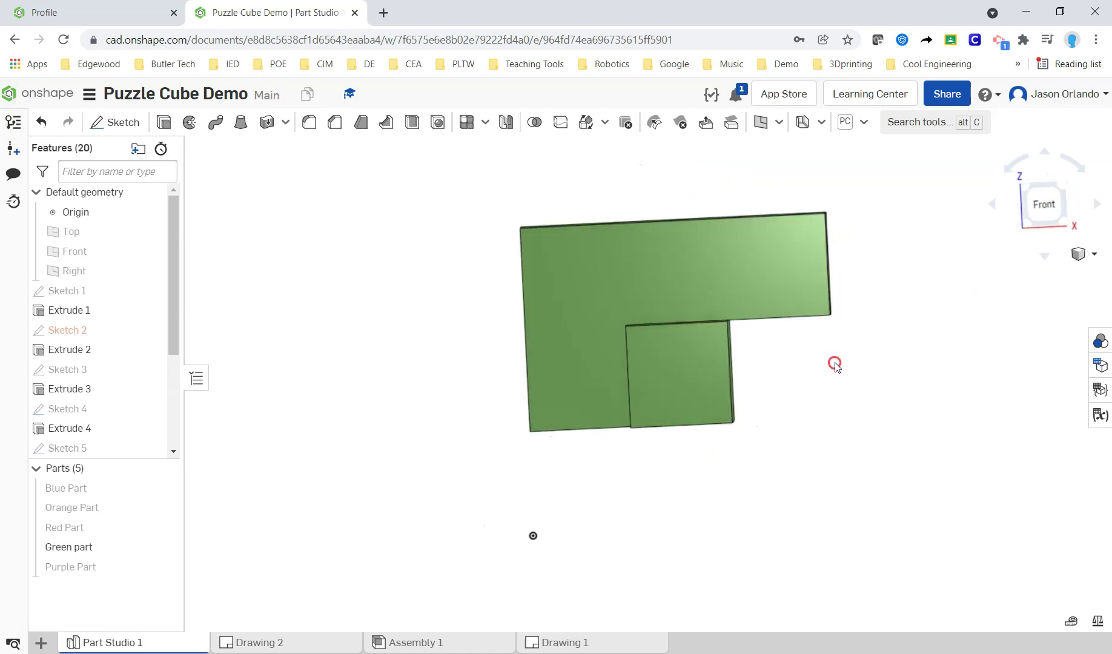
{"action": "left_click", "coordinate": [1019, 168]}
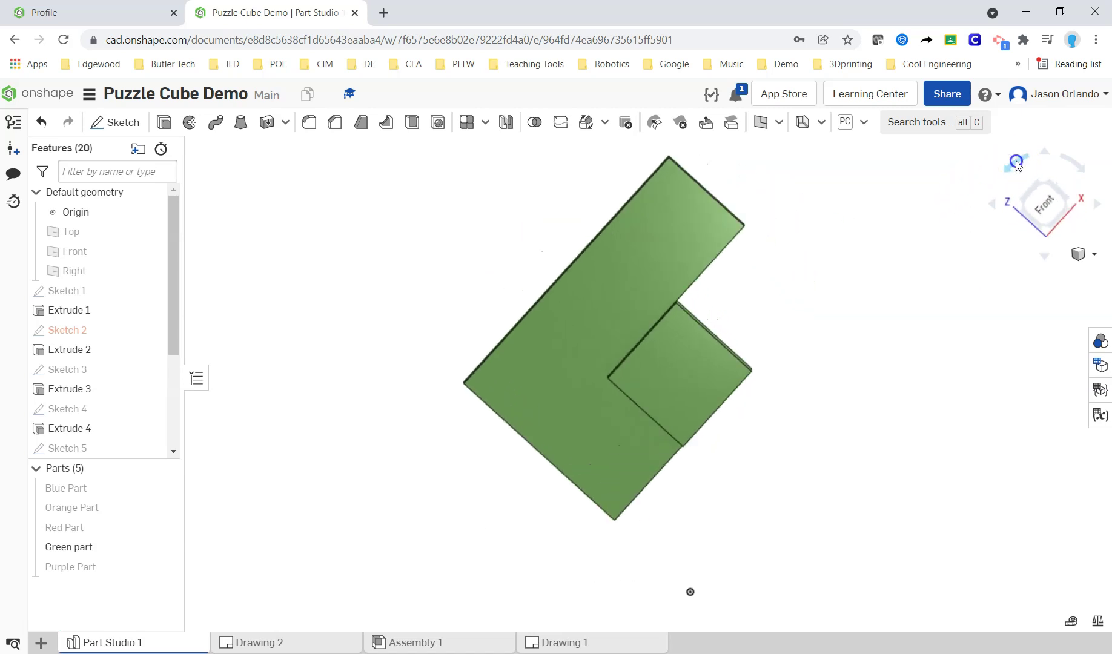
{"action": "right_click_drag", "start_coordinate": [873, 291], "coordinate": [824, 322]}
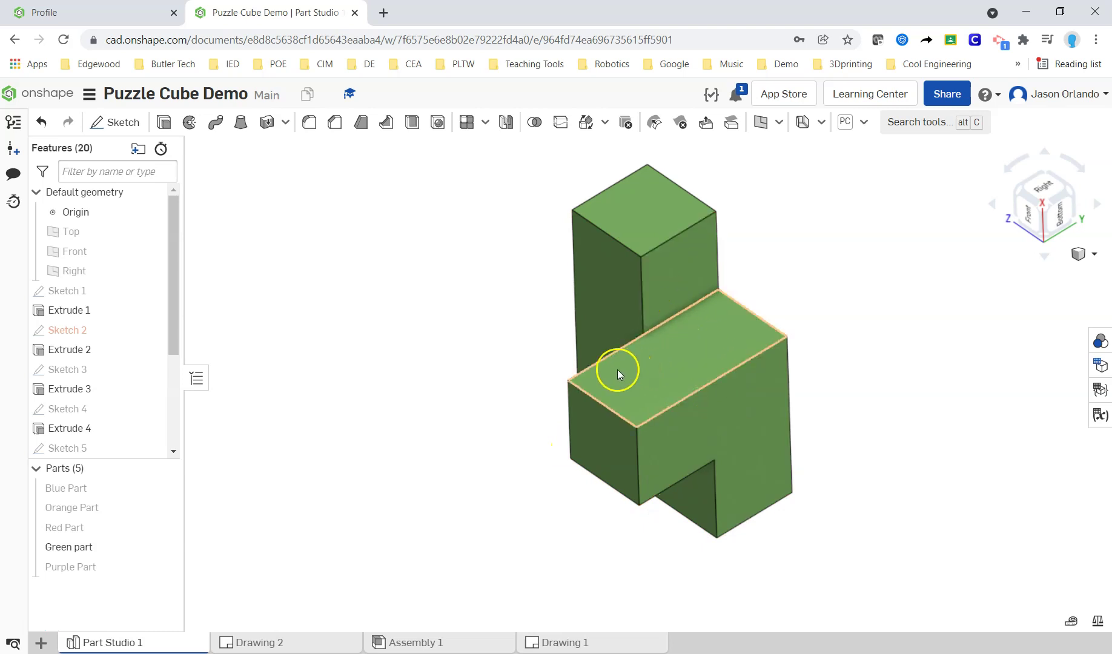
{"action": "right_click_drag", "start_coordinate": [608, 402], "coordinate": [472, 427]}
{"action": "right_click_drag", "start_coordinate": [633, 407], "coordinate": [690, 477]}
{"action": "scroll", "coordinate": [751, 432], "scroll_direction": "down", "scroll_amount": 3}
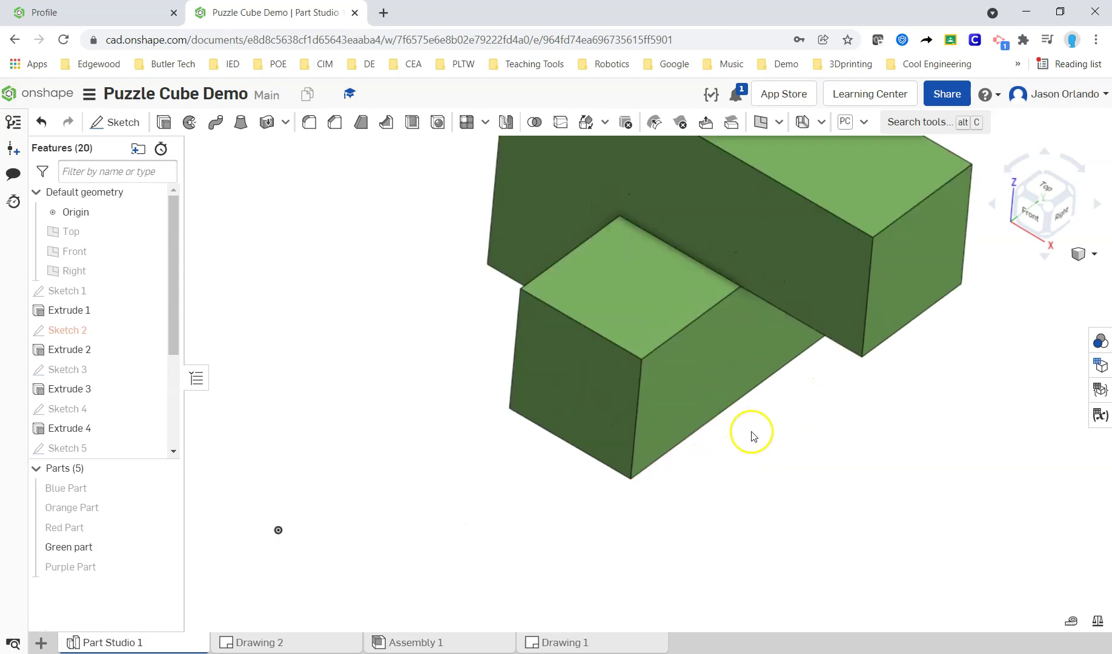
{"action": "scroll", "coordinate": [790, 438], "scroll_direction": "up", "scroll_amount": 3}
{"action": "right_click_drag", "start_coordinate": [790, 438], "coordinate": [847, 439]}
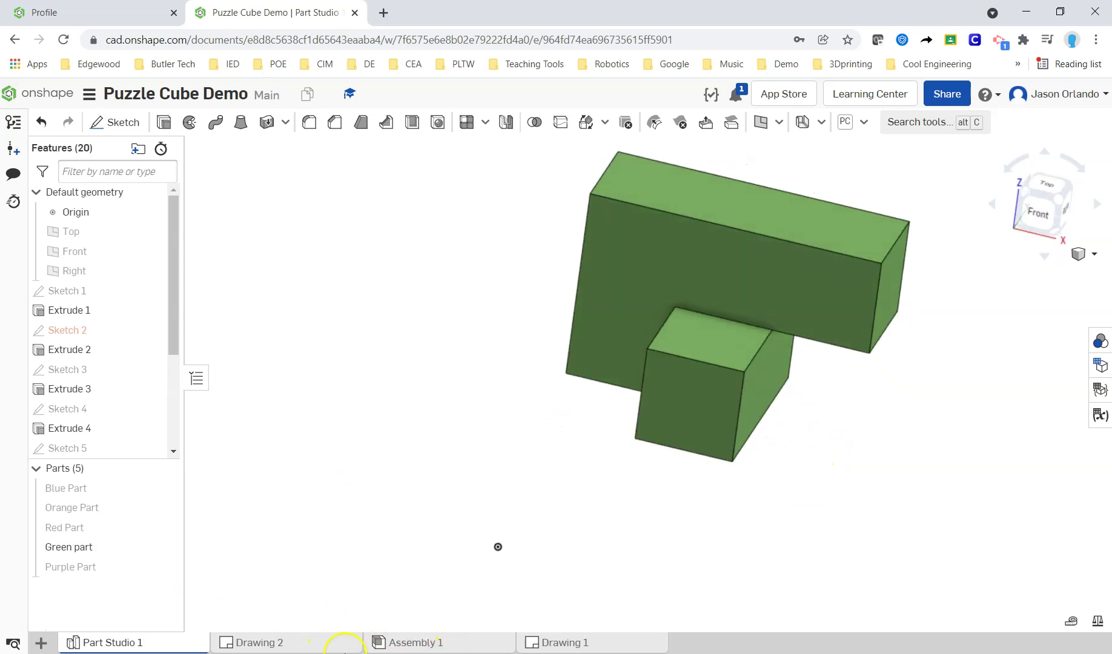
Return to Drawing 2 and project top, right and isometric views from the Green part's front view
{"action": "left_click", "coordinate": [341, 643]}
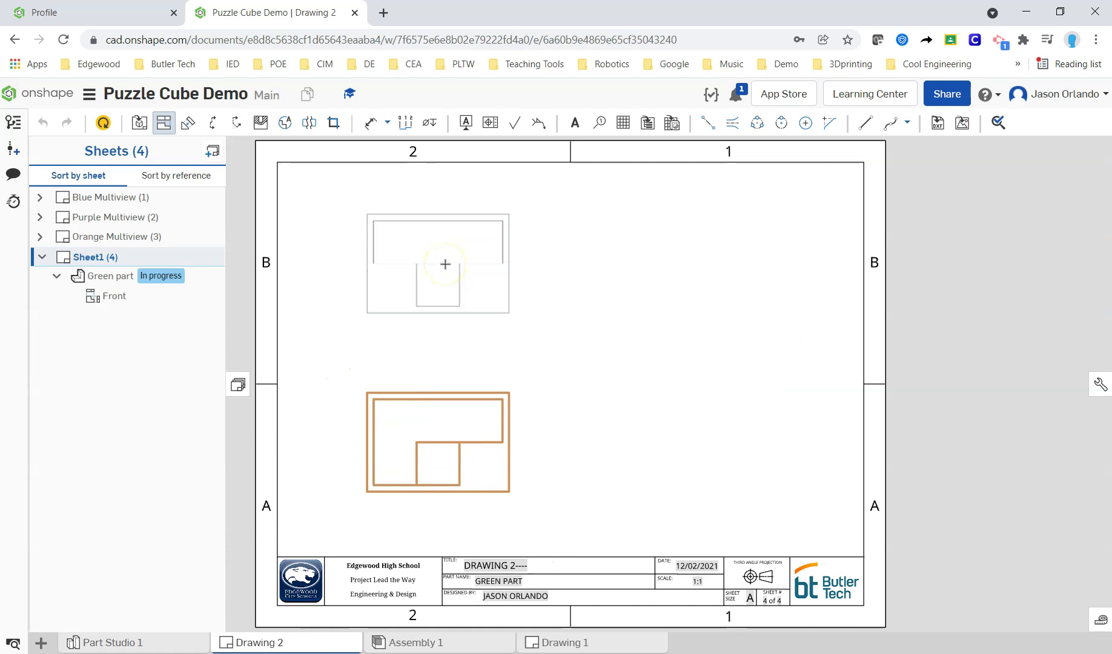
{"action": "left_click", "coordinate": [446, 264]}
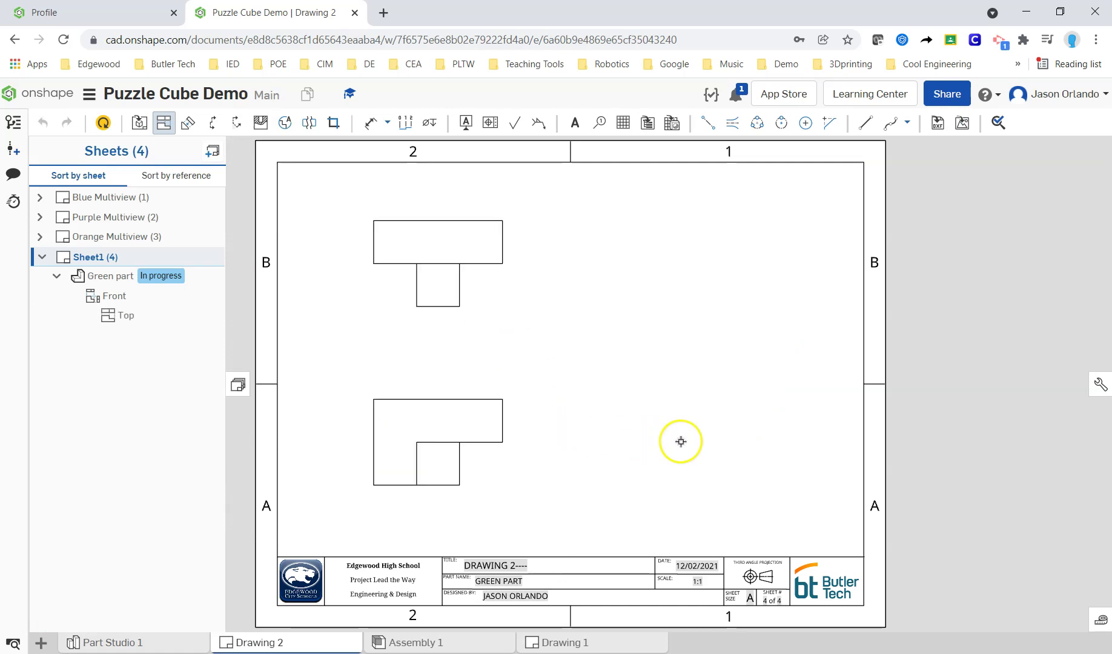
{"action": "left_click", "coordinate": [481, 432]}
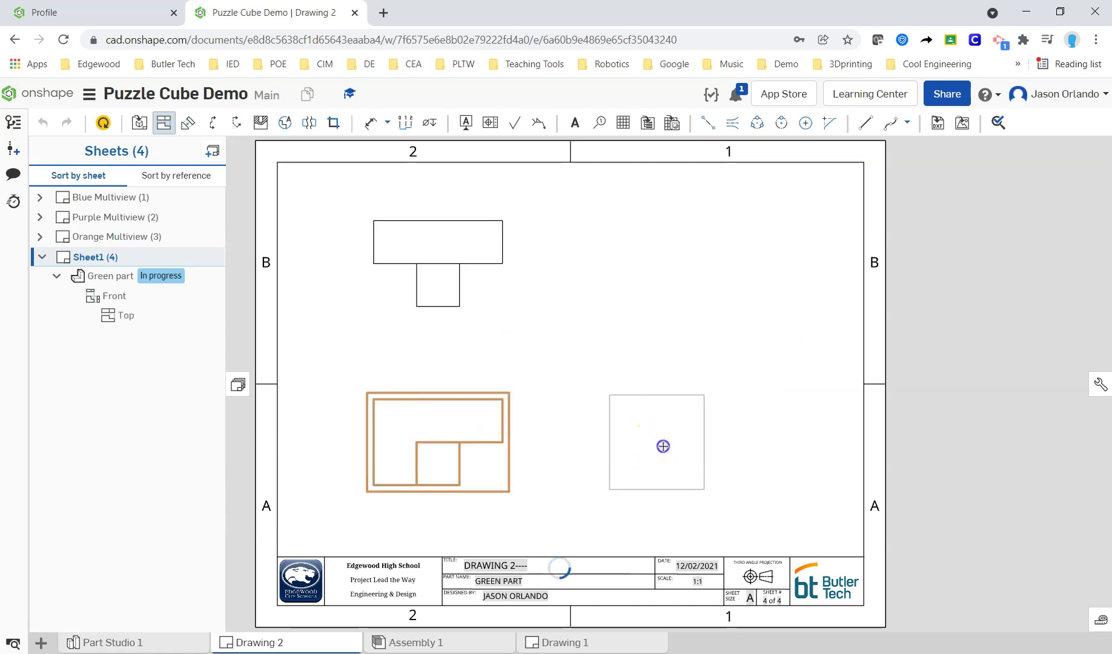
{"action": "left_click", "coordinate": [492, 431]}
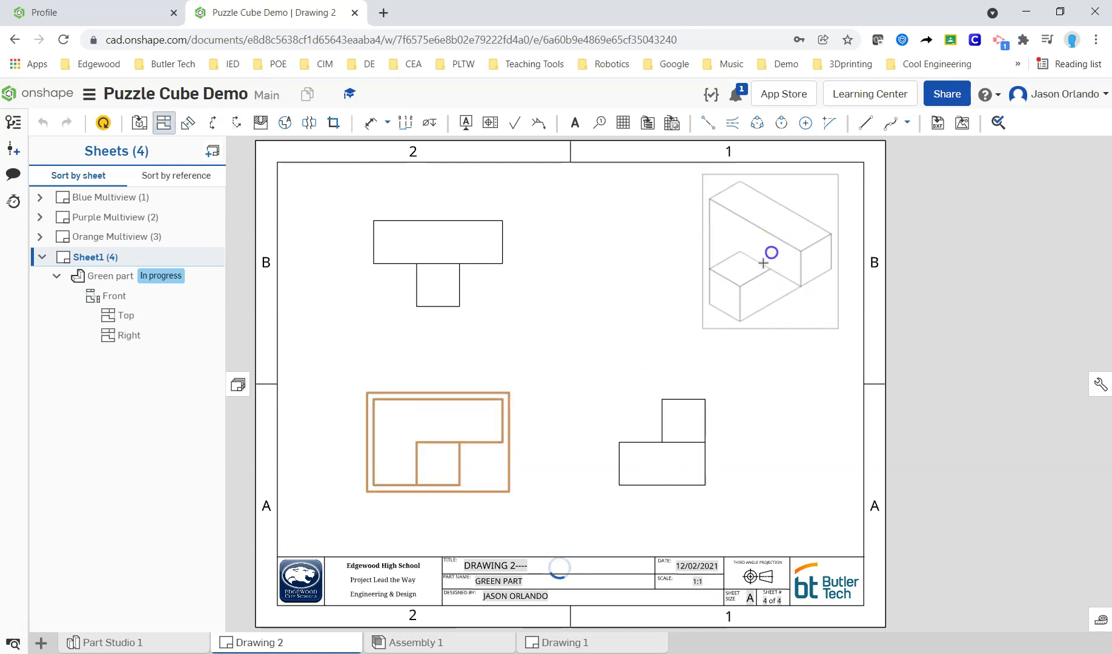
{"action": "left_click", "coordinate": [710, 314]}
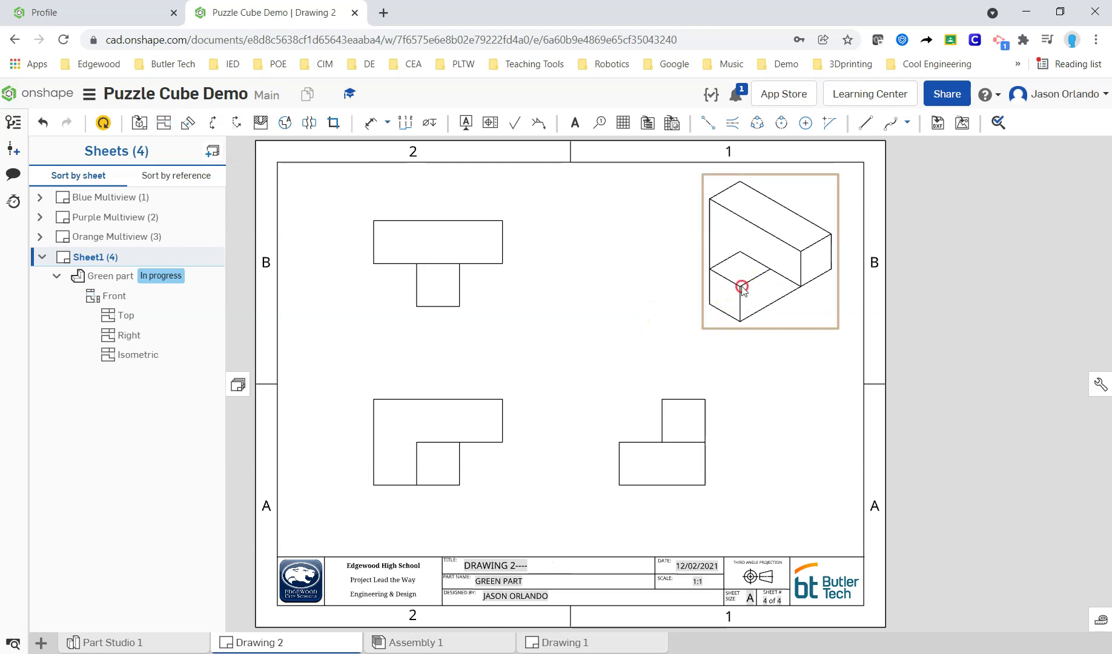
Display the Green part's isometric view as shaded
{"action": "right_click", "coordinate": [742, 263]}
{"action": "mouse_move", "coordinate": [752, 308]}
{"action": "mouse_move", "coordinate": [759, 272]}
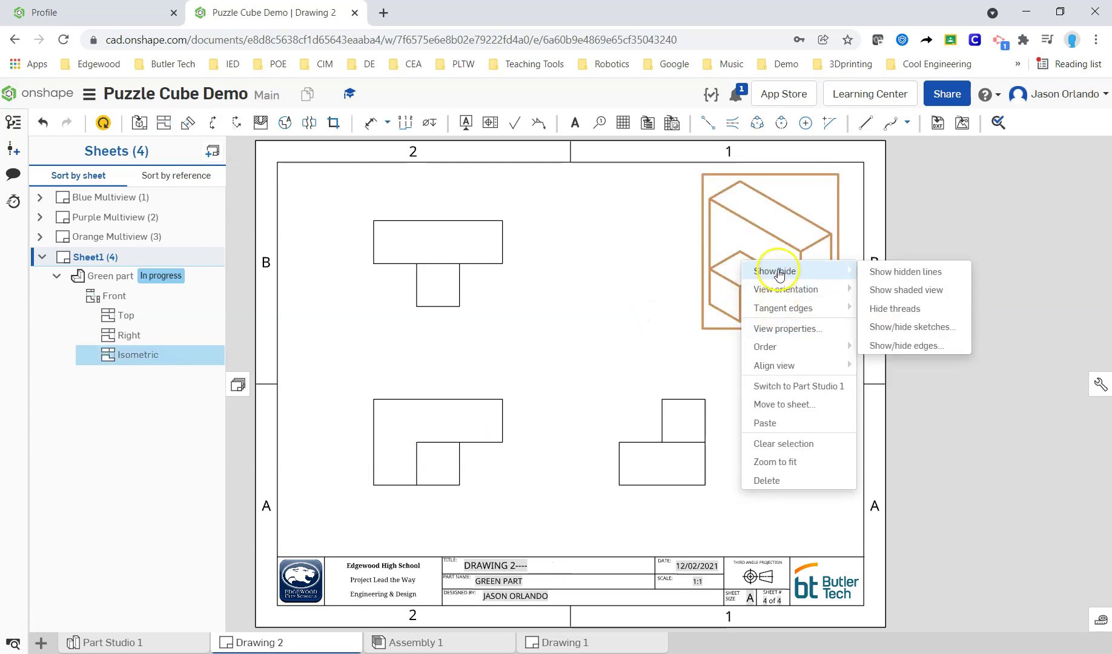
{"action": "left_click", "coordinate": [919, 288]}
{"action": "left_click", "coordinate": [634, 286]}
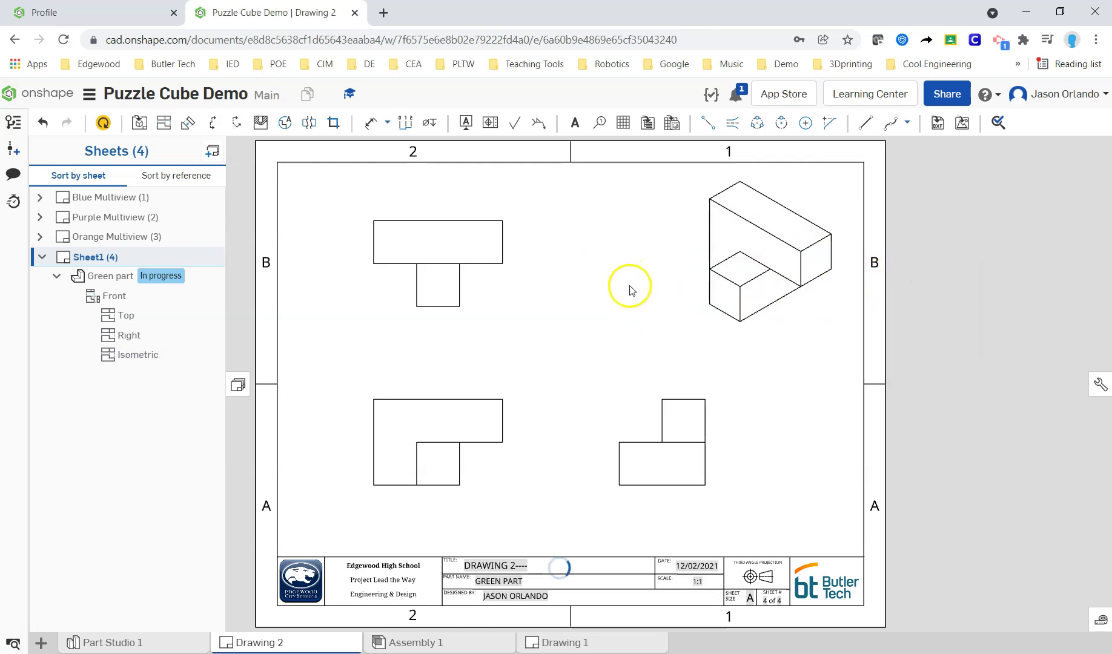
Dimension the Green part's overall width above the front view
{"action": "key", "text": "d"}
{"action": "left_click", "coordinate": [383, 424]}
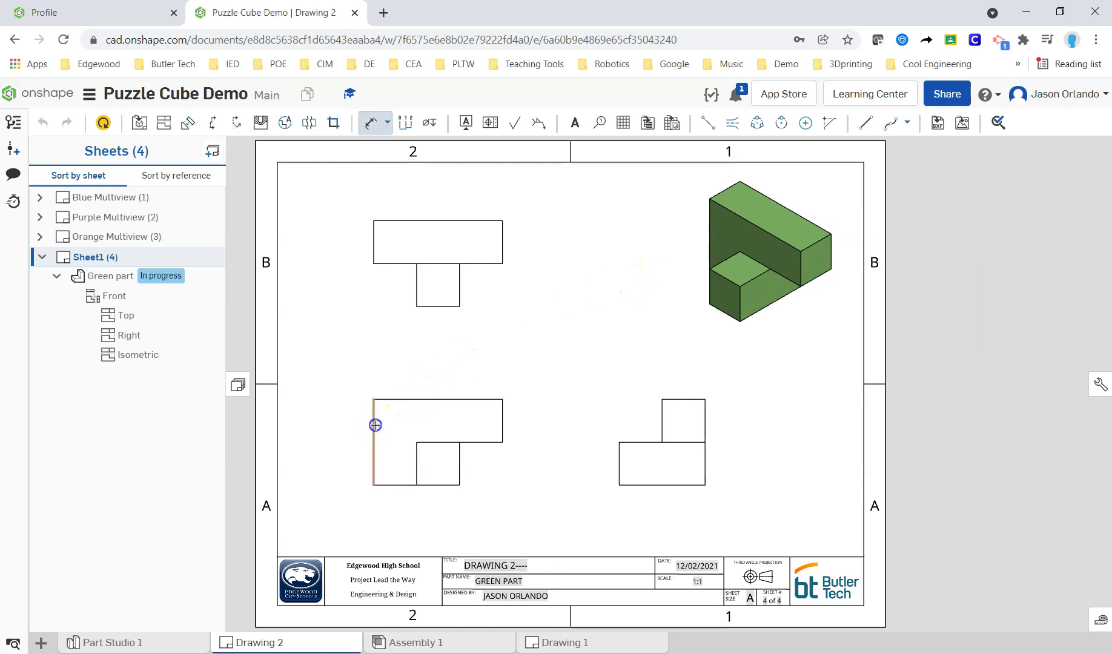
{"action": "left_click", "coordinate": [504, 415]}
{"action": "left_click", "coordinate": [441, 368]}
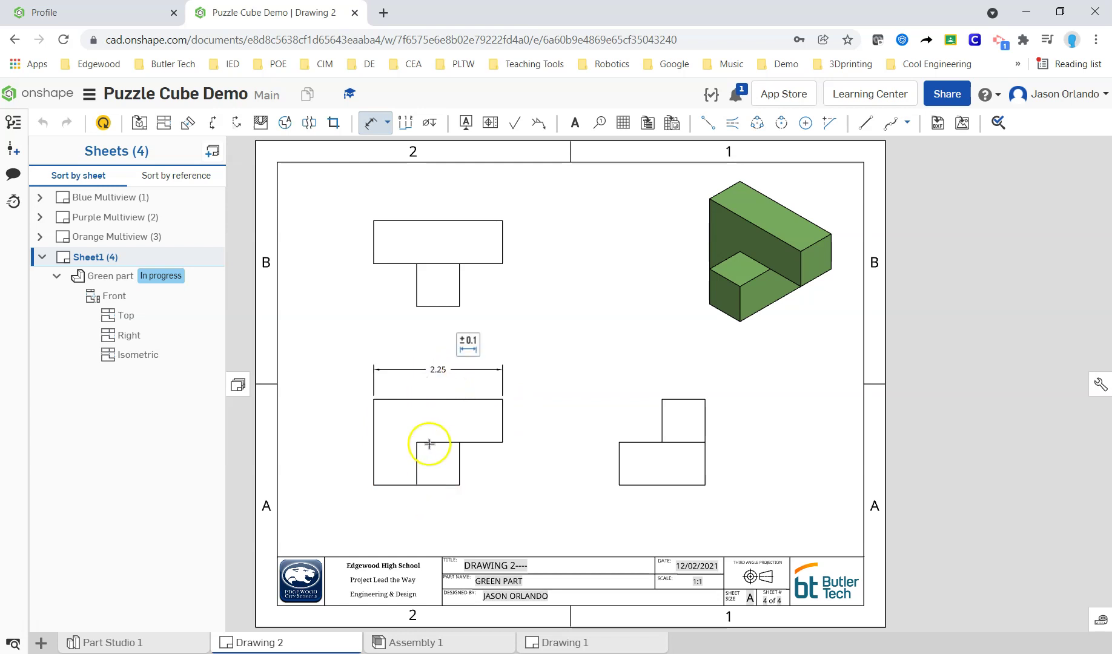
{"action": "key", "text": "Escape"}
Below the top view, dimension the projecting block's width and the distance from the bar's left edge to the block's right edge
{"action": "key", "text": "d"}
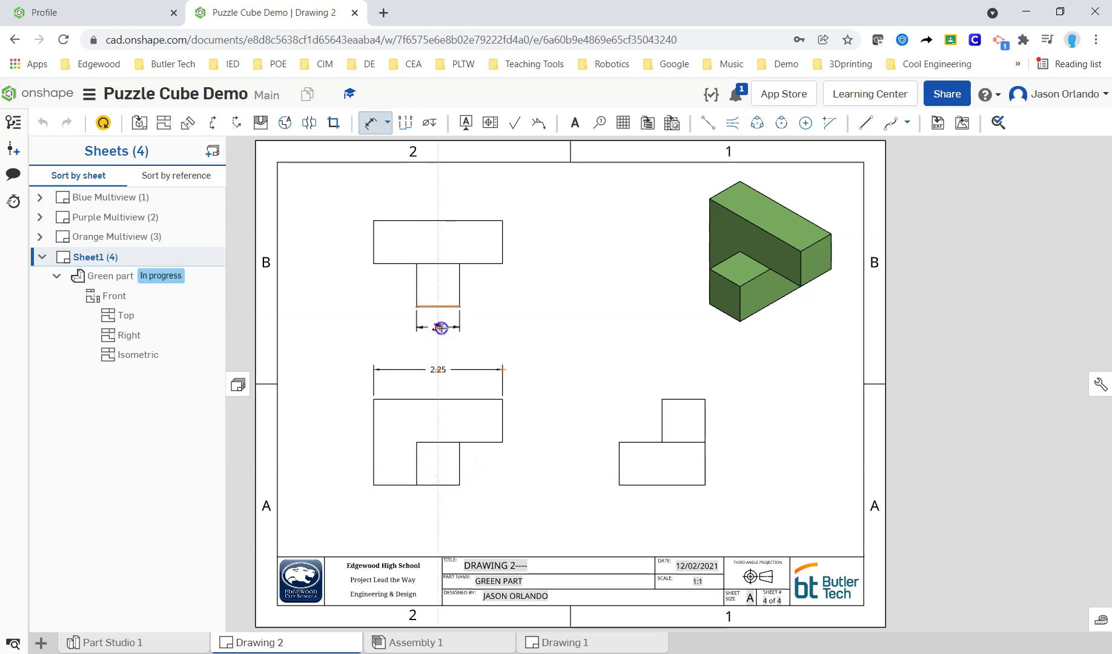
{"action": "left_click", "coordinate": [441, 328]}
{"action": "left_click", "coordinate": [374, 256]}
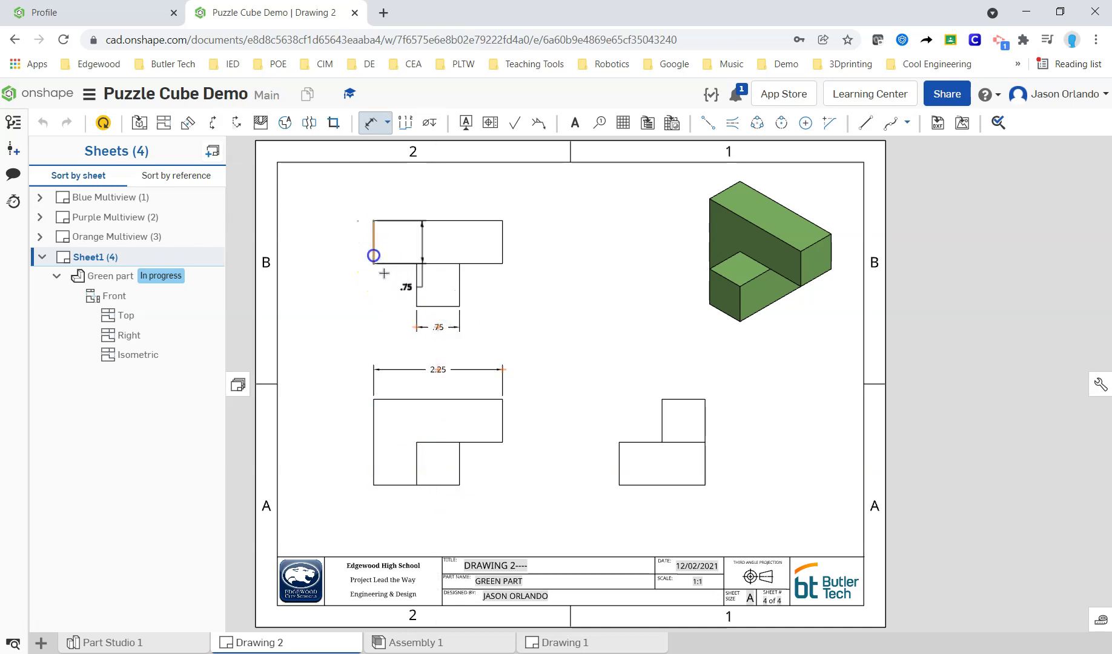
{"action": "left_click", "coordinate": [461, 285]}
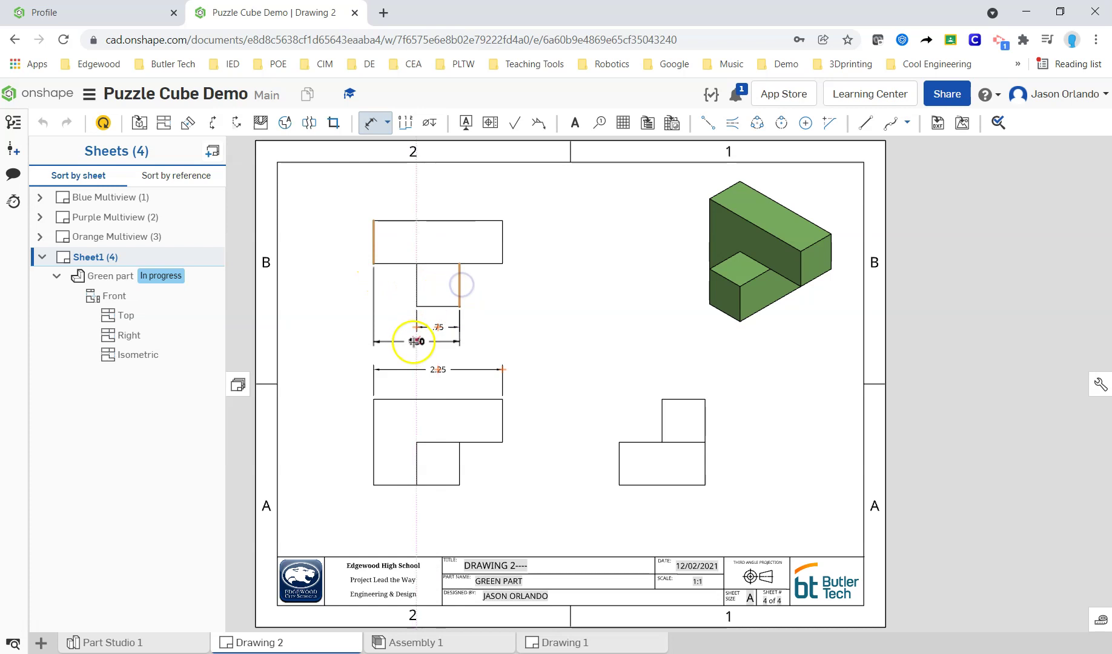
{"action": "left_click", "coordinate": [414, 343]}
Delete the front view's overall width dimension and place an overall width dimension below the top view's other dimensions instead
{"action": "left_click", "coordinate": [448, 375]}
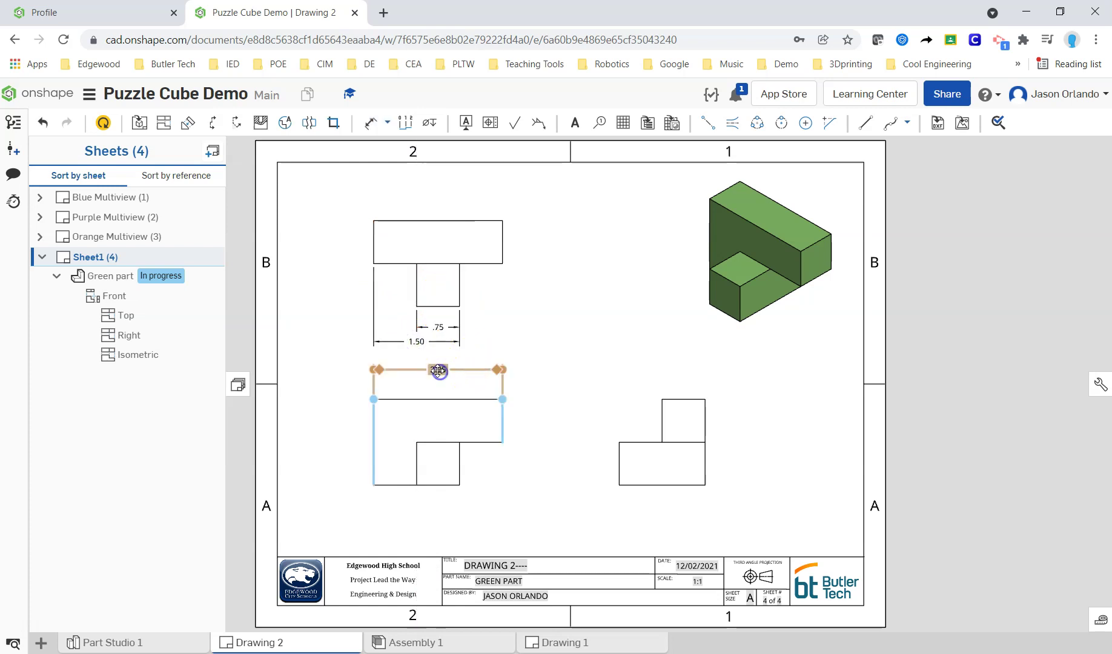
{"action": "key", "text": "Delete"}
{"action": "key", "text": "d"}
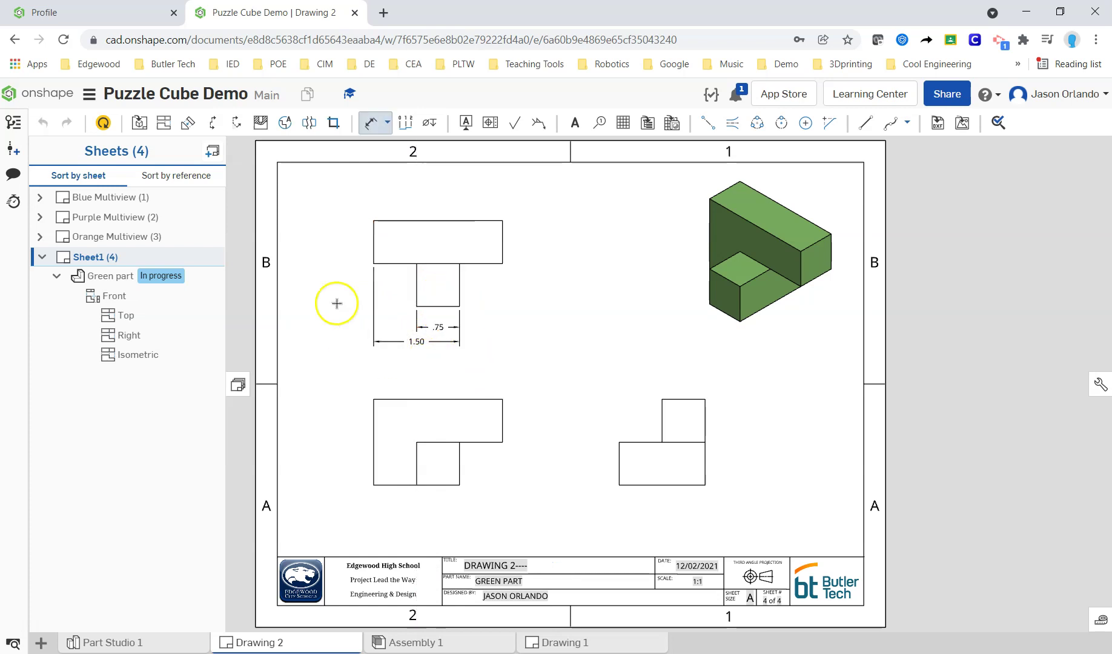
{"action": "left_click", "coordinate": [370, 242]}
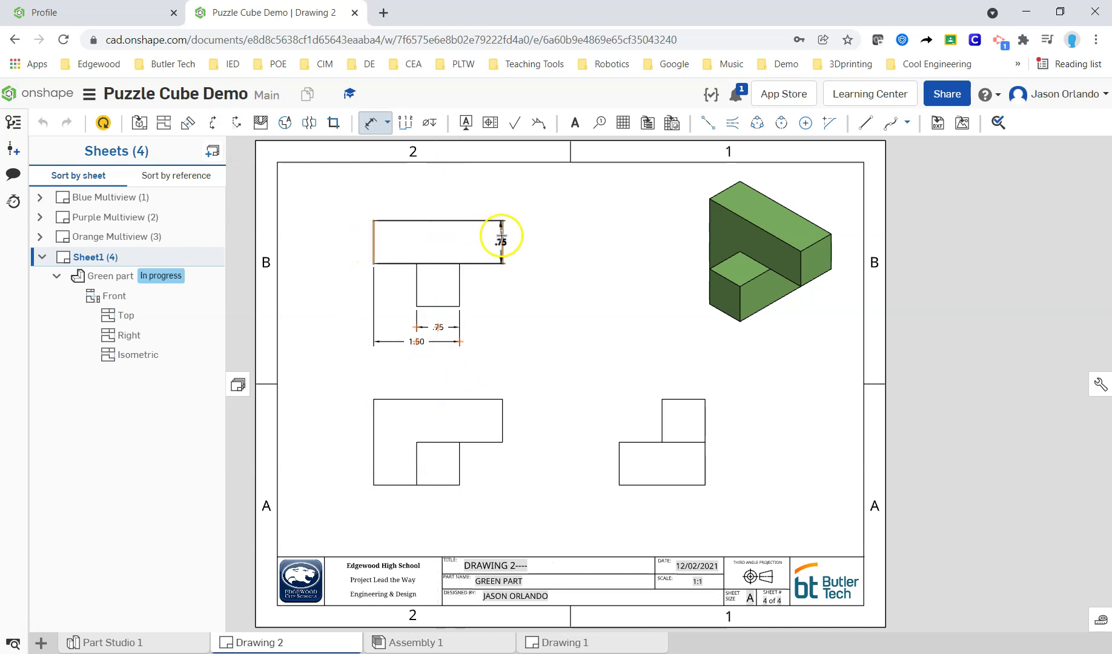
{"action": "left_click", "coordinate": [501, 237]}
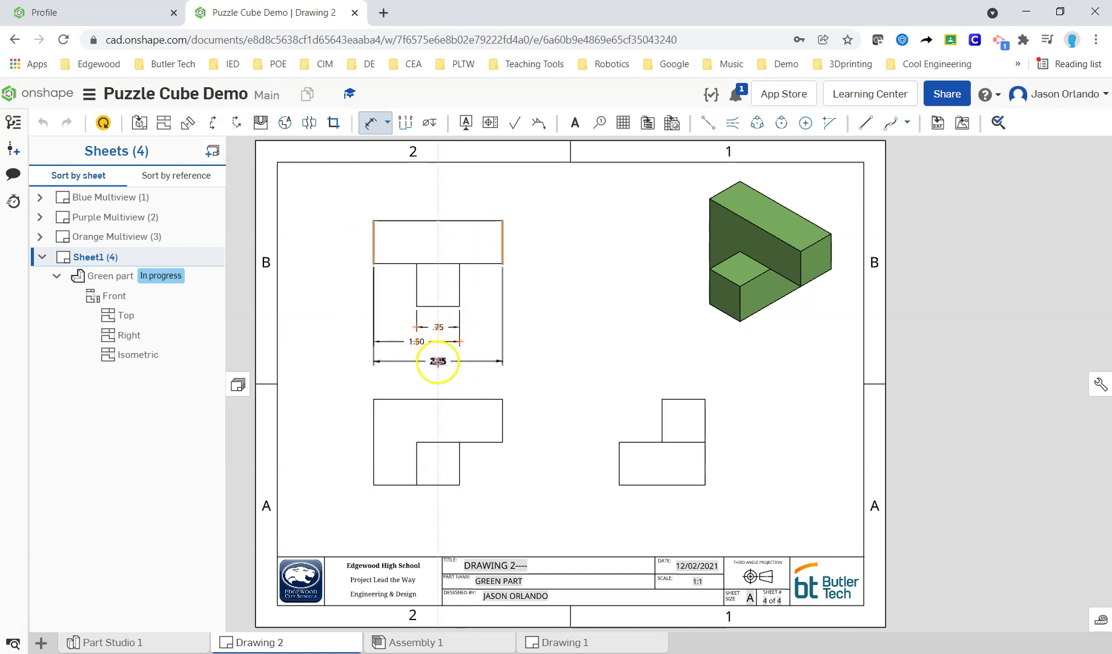
{"action": "left_click", "coordinate": [437, 361]}
{"action": "key", "text": "Escape"}
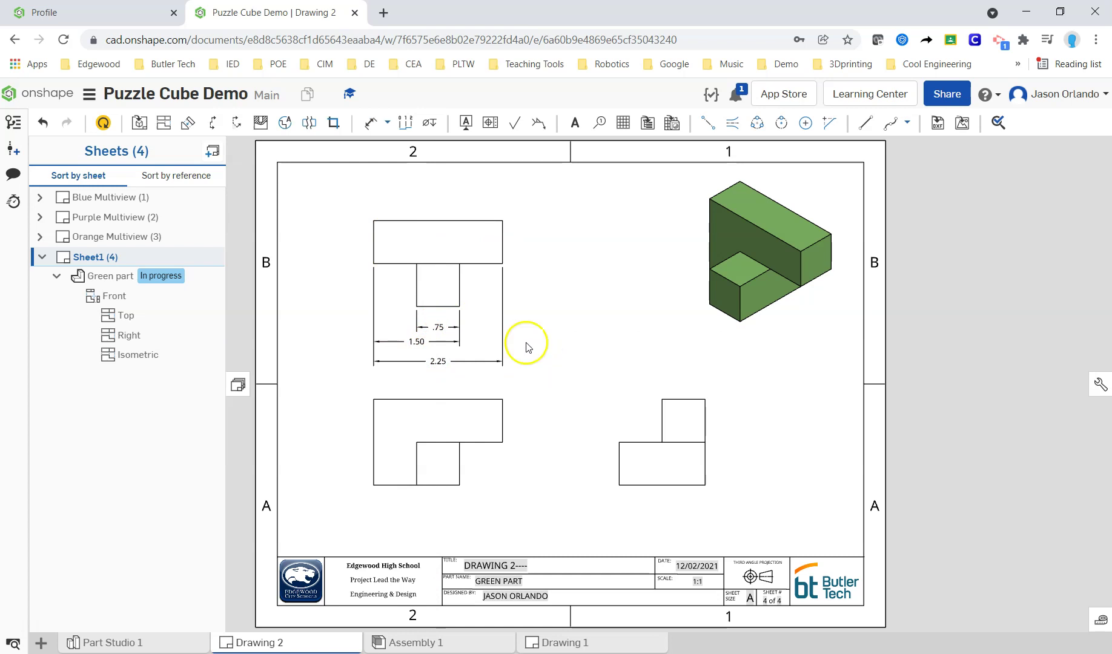
Remove the top view's dimension from the bar's left edge to the projecting block's right edge
{"action": "scroll", "coordinate": [485, 339], "scroll_direction": "up", "scroll_amount": 3}
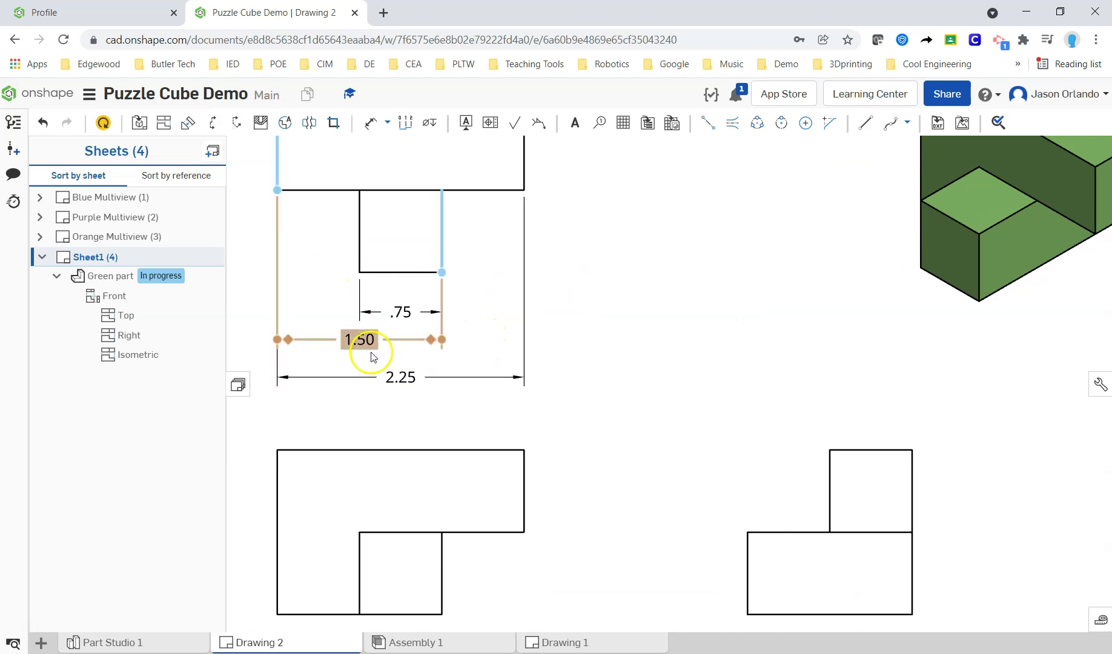
{"action": "scroll", "coordinate": [462, 327], "scroll_direction": "down", "scroll_amount": 1}
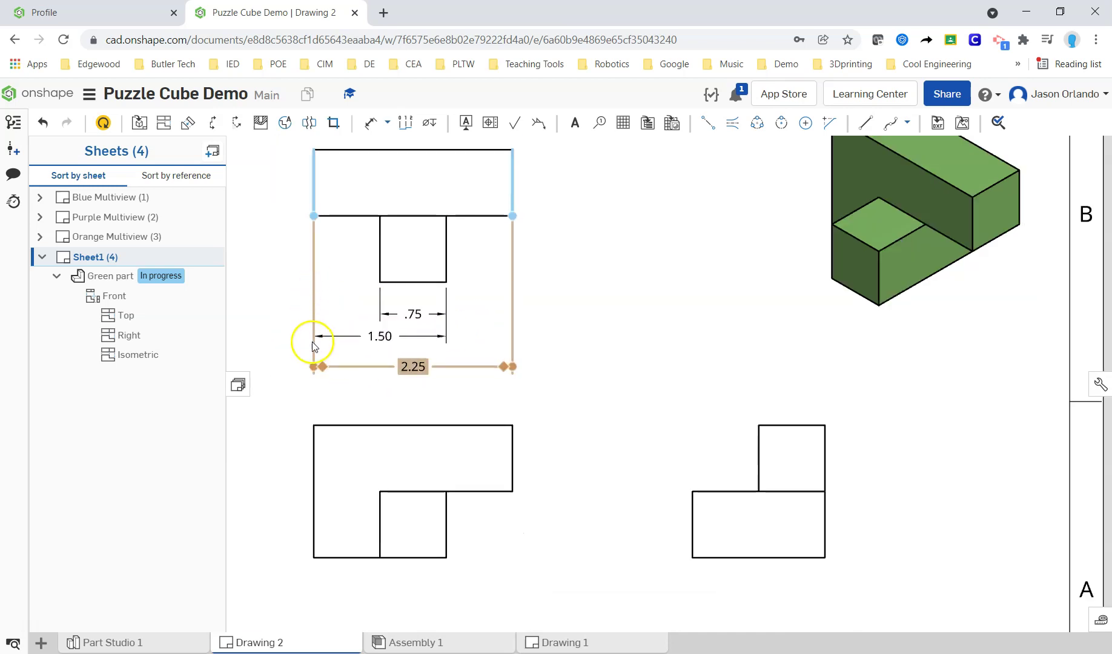
{"action": "scroll", "coordinate": [566, 290], "scroll_direction": "down", "scroll_amount": 1}
{"action": "scroll", "coordinate": [567, 290], "scroll_direction": "up", "scroll_amount": 1}
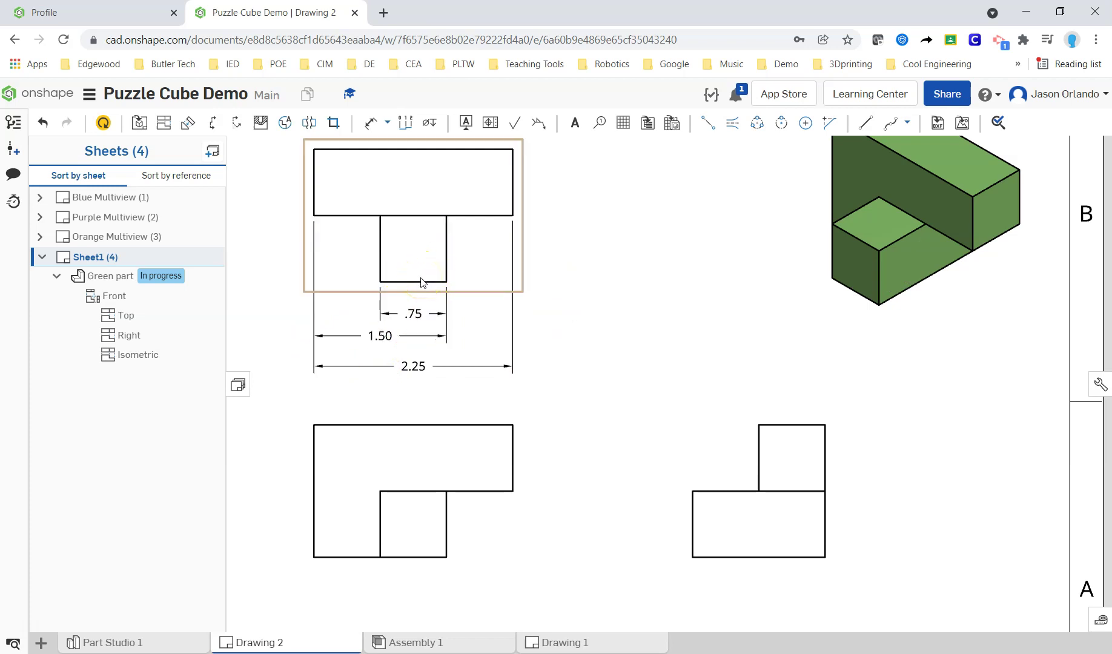
{"action": "left_click", "coordinate": [485, 303]}
{"action": "left_click", "coordinate": [466, 283]}
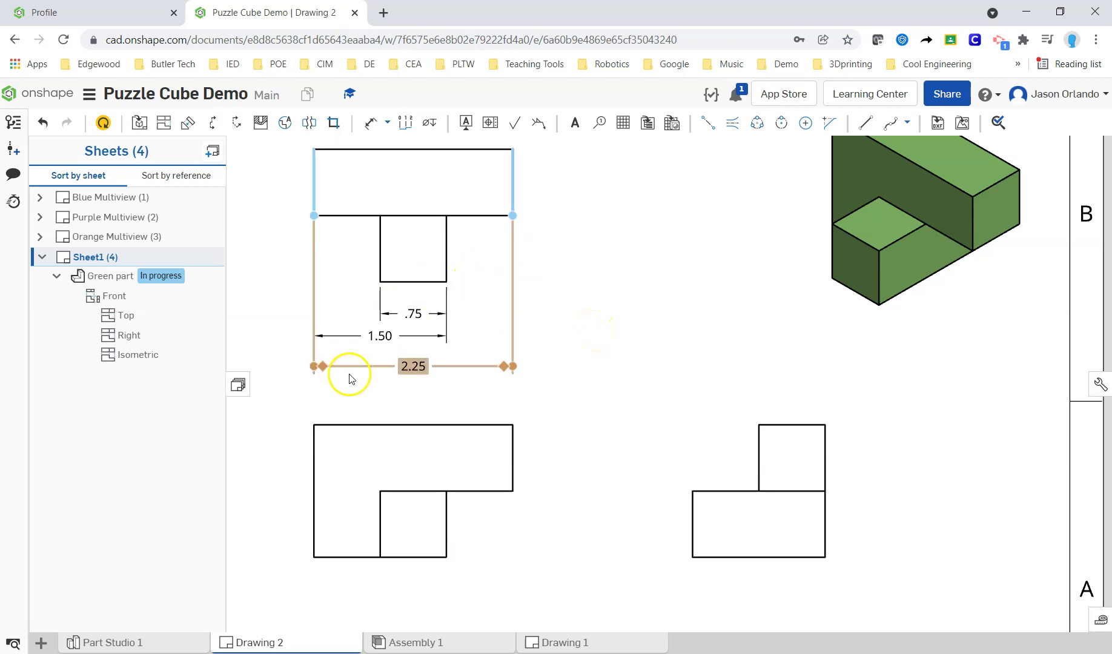
{"action": "left_click", "coordinate": [410, 338]}
{"action": "left_click_drag", "start_coordinate": [387, 339], "coordinate": [390, 343]}
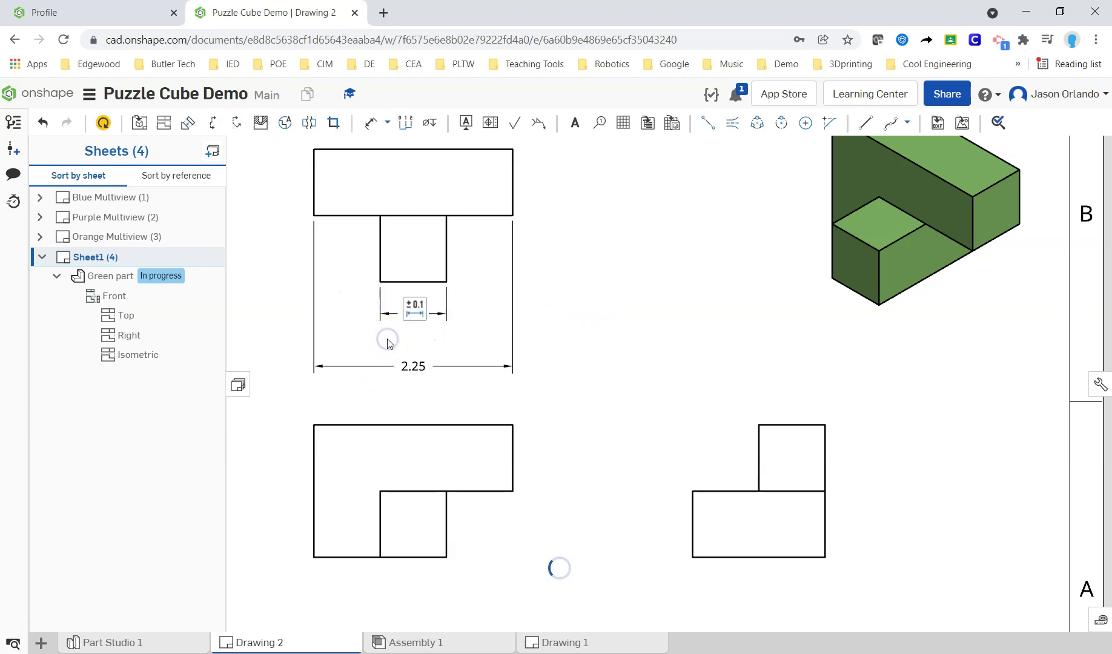
Dimension the offset from the bar's left edge to the projecting block's left edge, in line with the block's width dimension
{"action": "key", "text": "d"}
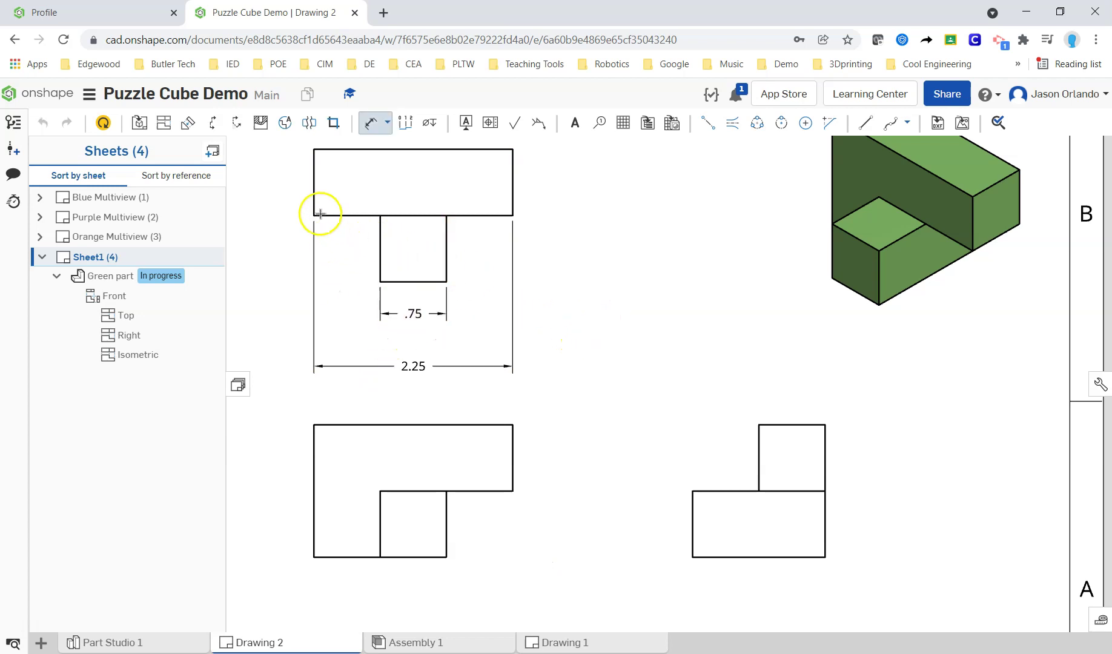
{"action": "left_click", "coordinate": [314, 207]}
{"action": "left_click", "coordinate": [380, 257]}
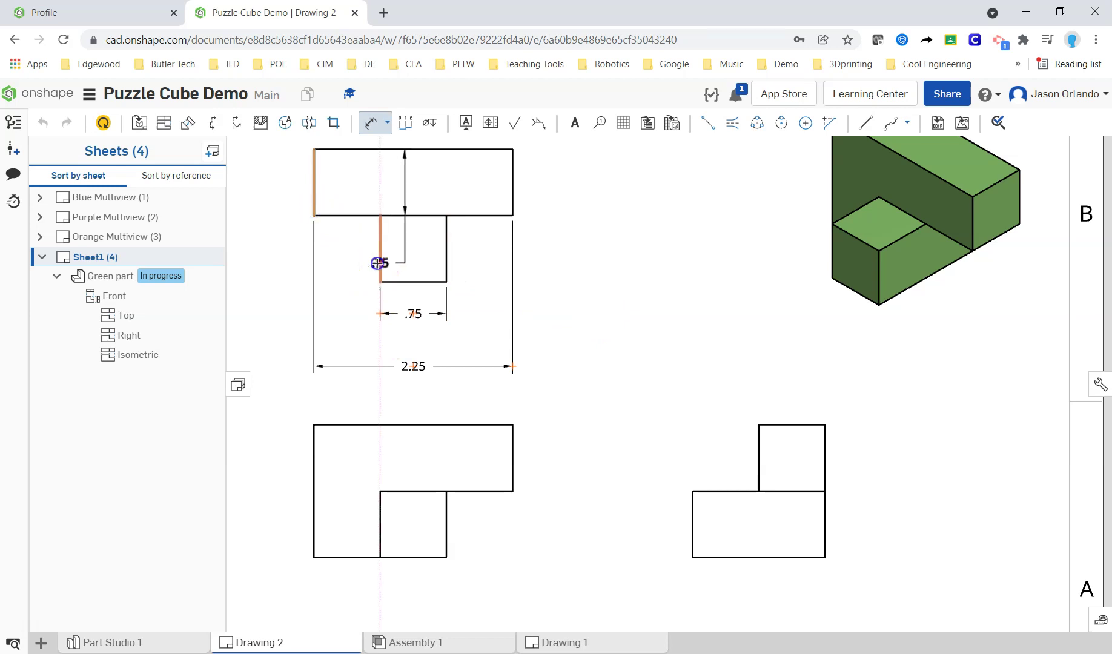
{"action": "left_click", "coordinate": [342, 309]}
{"action": "left_click", "coordinate": [574, 359]}
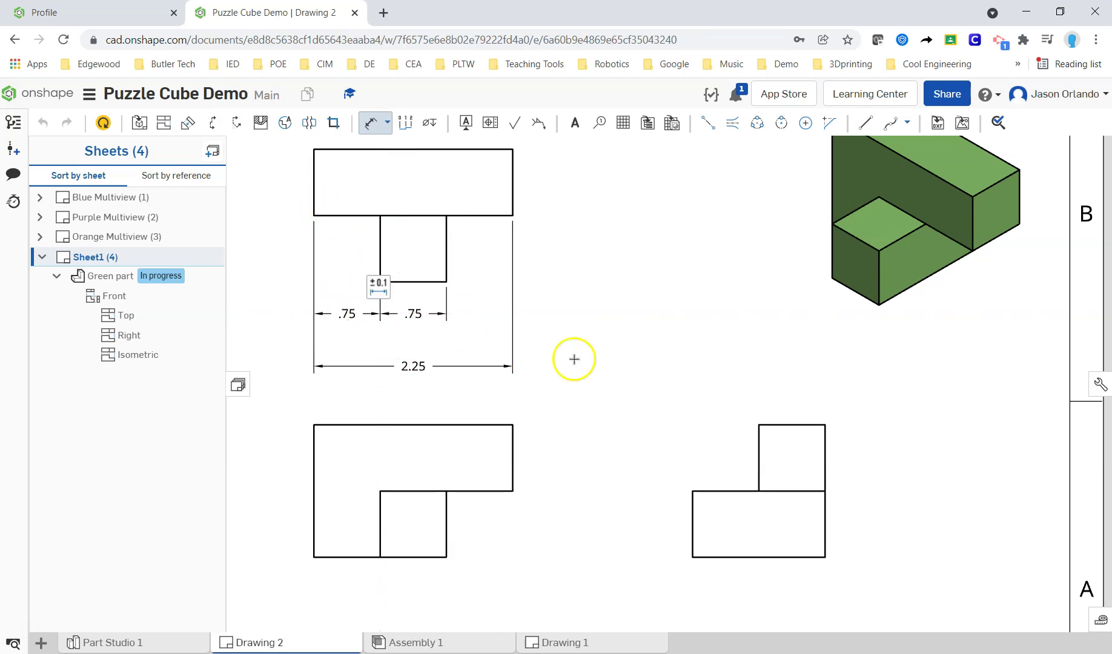
{"action": "key", "text": "Escape"}
Move the top view's overall width dimension slightly closer to the dimensions above it
{"action": "scroll", "coordinate": [601, 347], "scroll_direction": "down", "scroll_amount": 2}
{"action": "right_click_drag", "start_coordinate": [623, 367], "coordinate": [604, 343]}
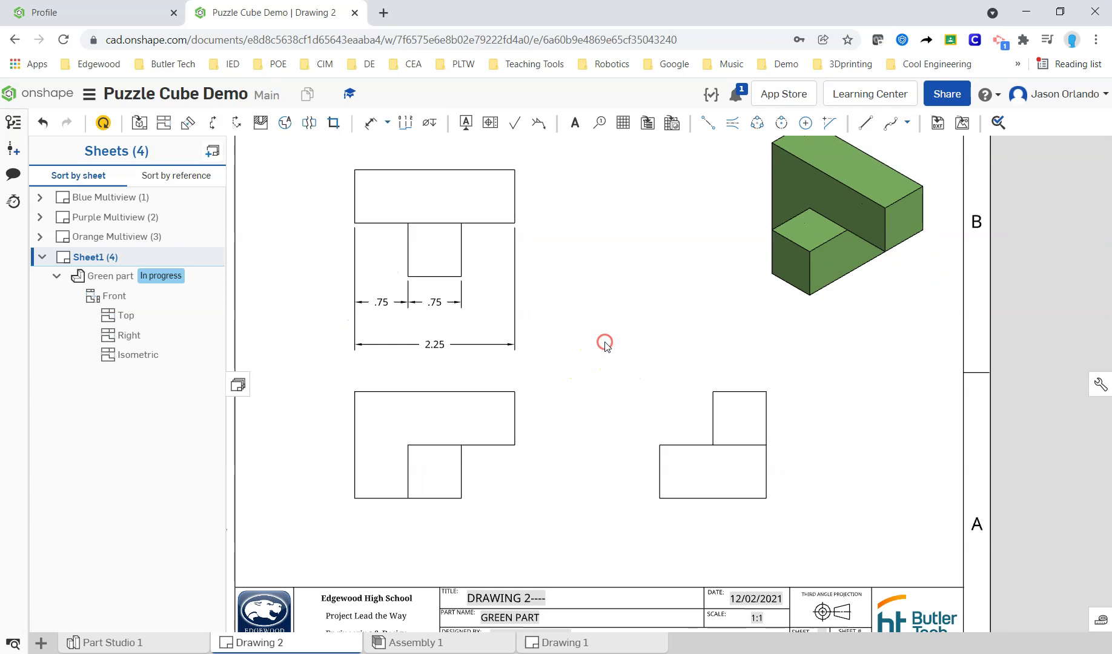
{"action": "left_click_drag", "start_coordinate": [434, 344], "coordinate": [435, 334]}
{"action": "left_click", "coordinate": [573, 365]}
Dimension the overall height and the lower block's height on the left side of the right view
{"action": "key", "text": "d"}
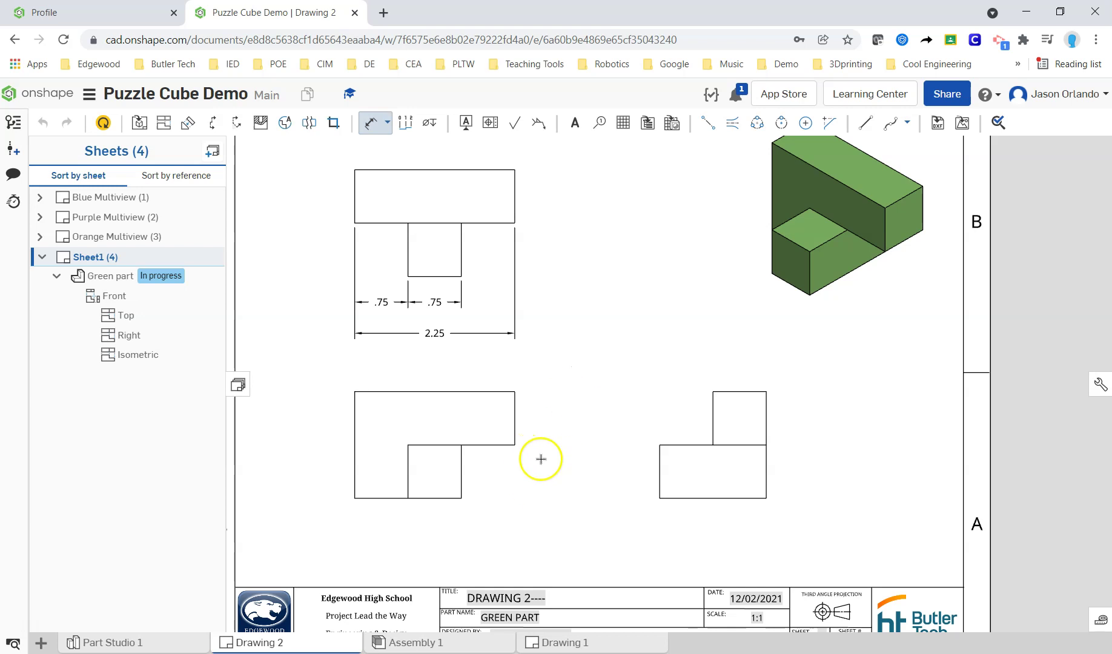
{"action": "left_click", "coordinate": [719, 394]}
{"action": "left_click", "coordinate": [660, 499]}
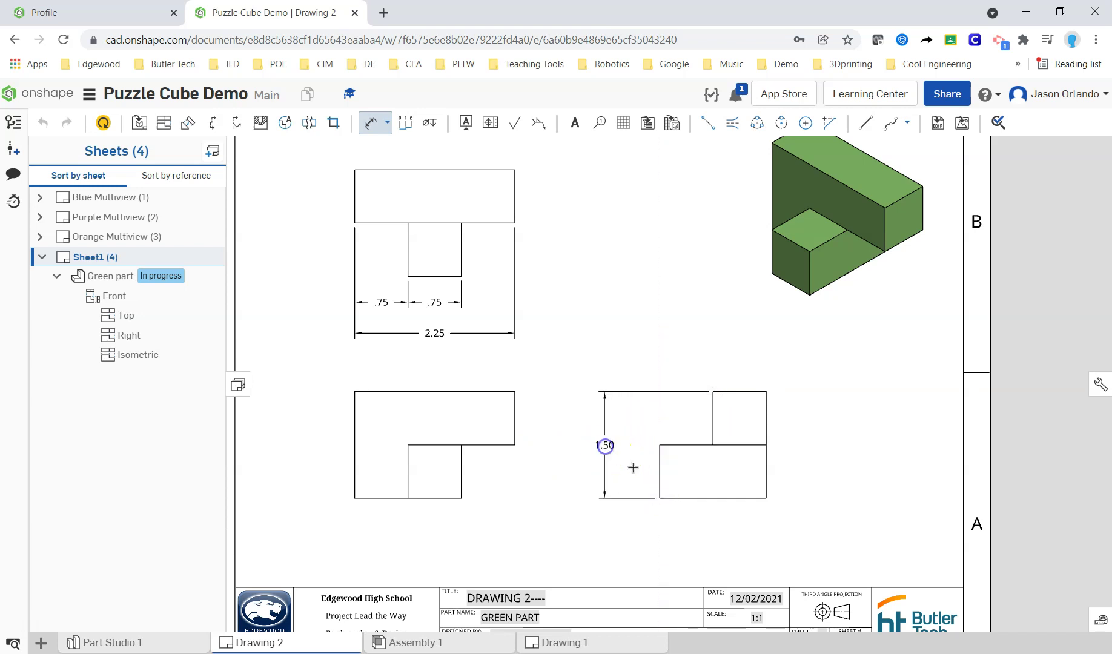
{"action": "left_click", "coordinate": [633, 468]}
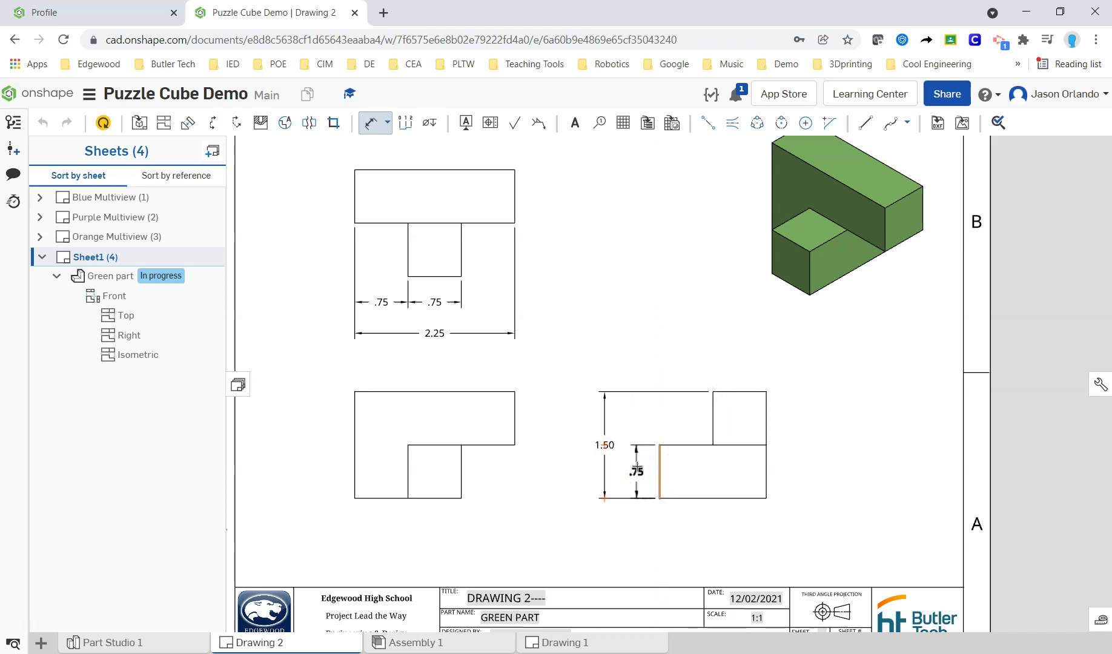
{"action": "left_click", "coordinate": [642, 459]}
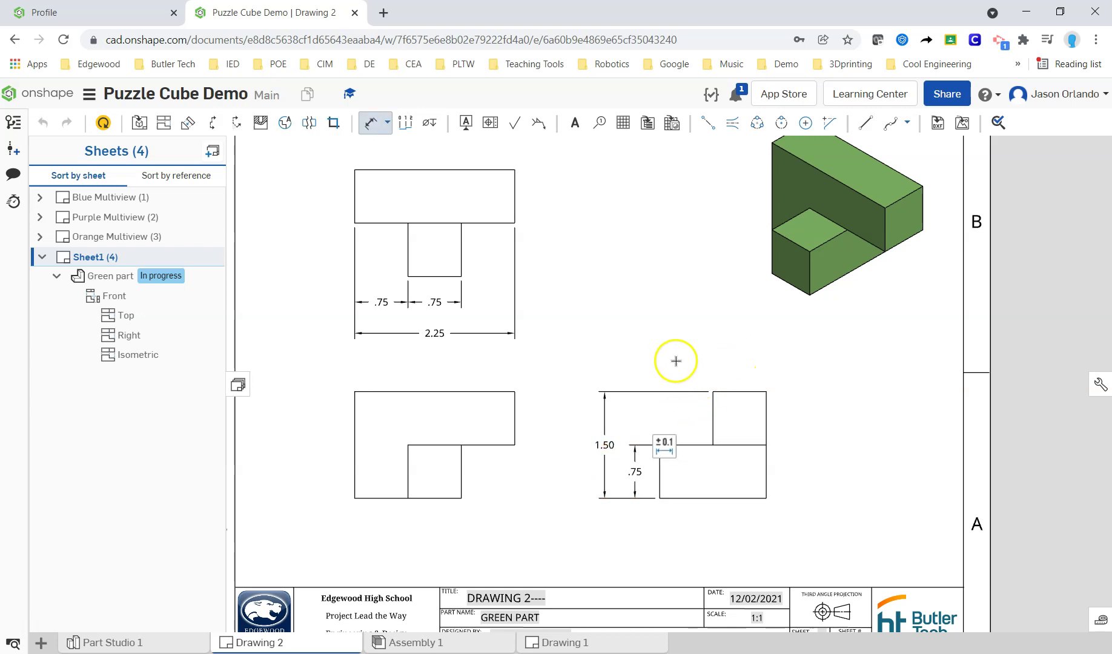
Dimension the overall depth and the upper block's depth above the right view
{"action": "left_click", "coordinate": [660, 466]}
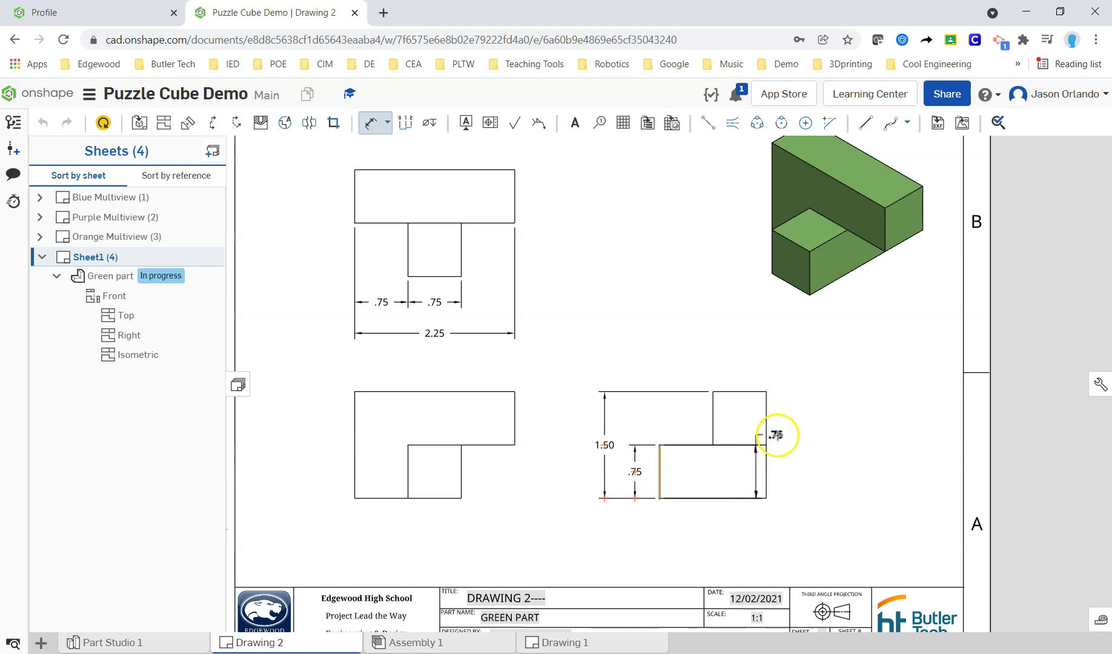
{"action": "left_click", "coordinate": [769, 411]}
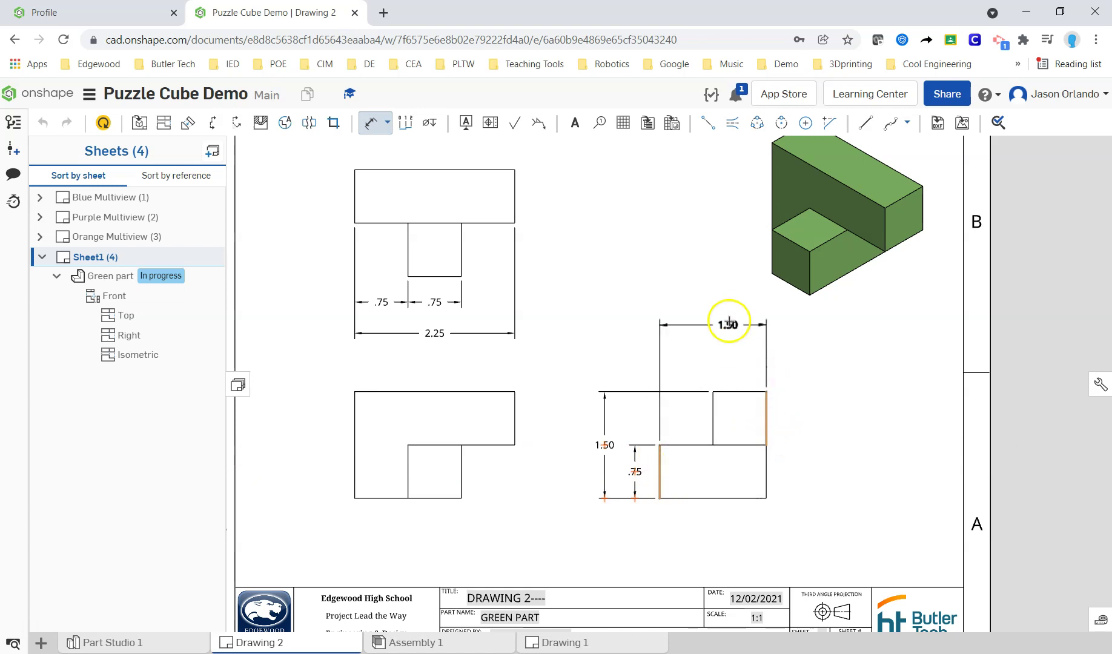
{"action": "left_click", "coordinate": [715, 329]}
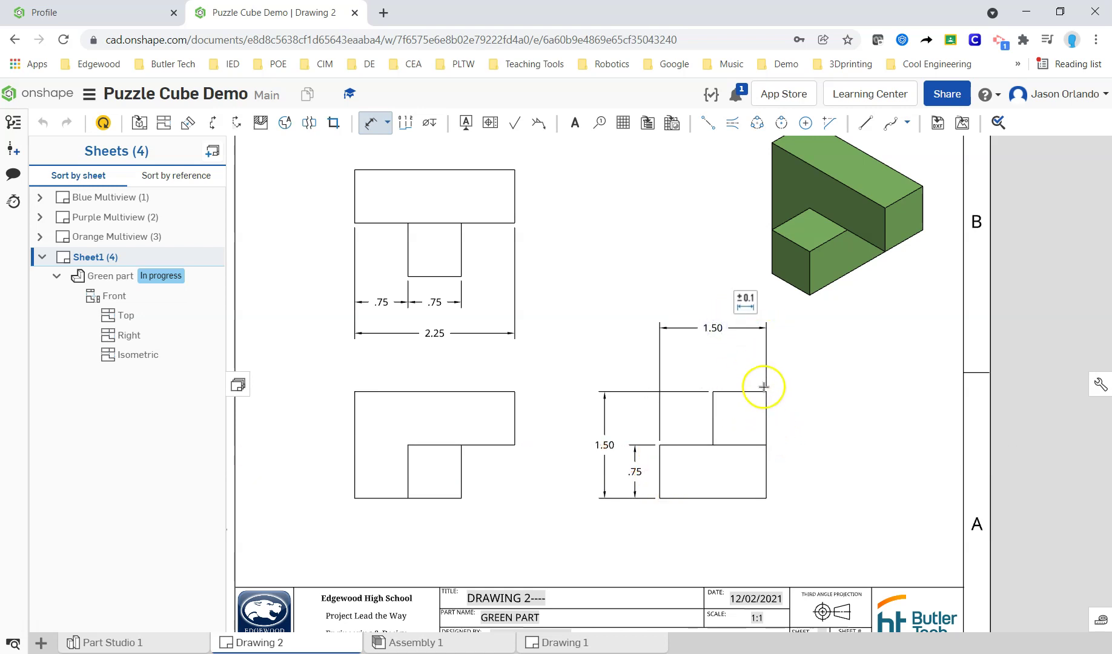
{"action": "left_click", "coordinate": [742, 363]}
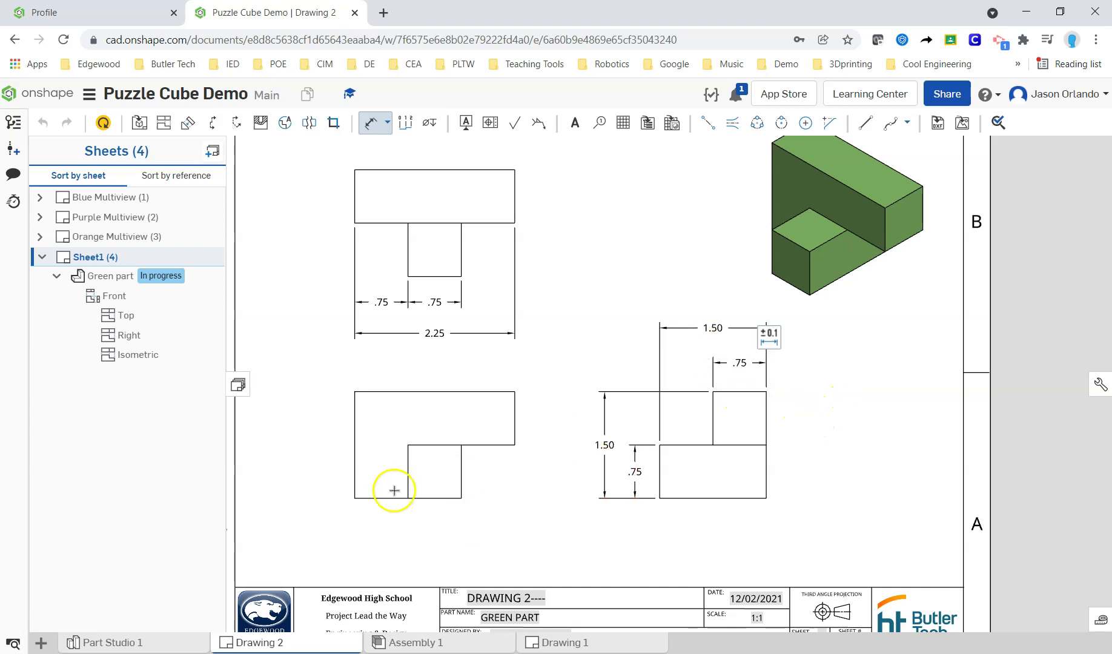
{"action": "scroll", "coordinate": [516, 473], "scroll_direction": "down", "scroll_amount": 2}
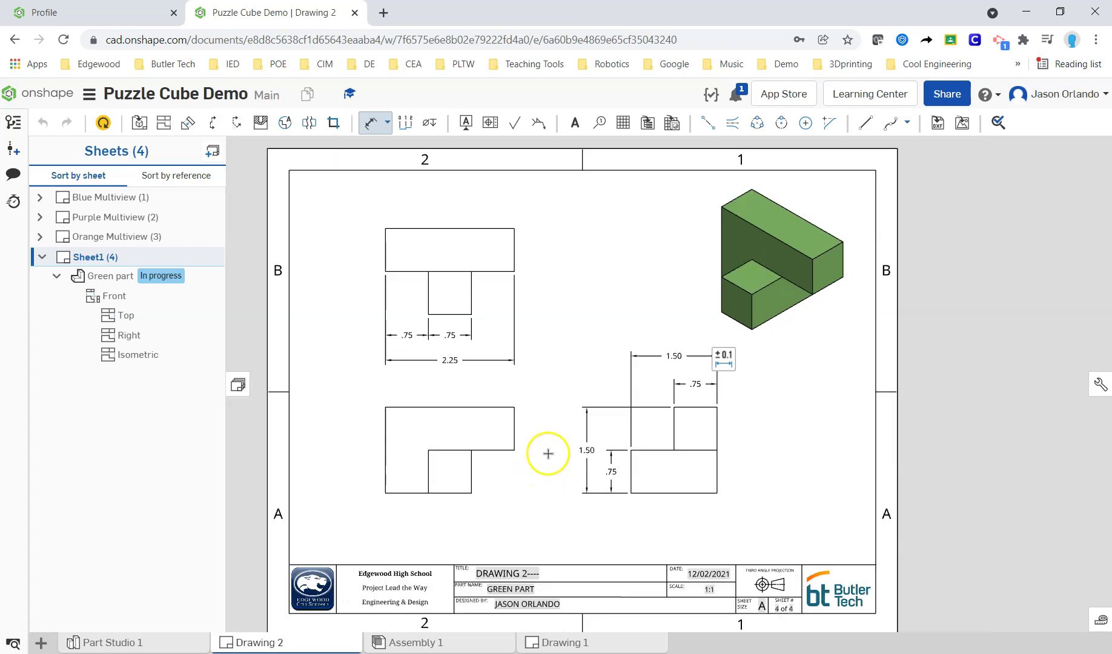
Rename the Green Part's sheet as Green Multiview and collapse its entry in the sheet list
{"action": "right_click", "coordinate": [100, 253]}
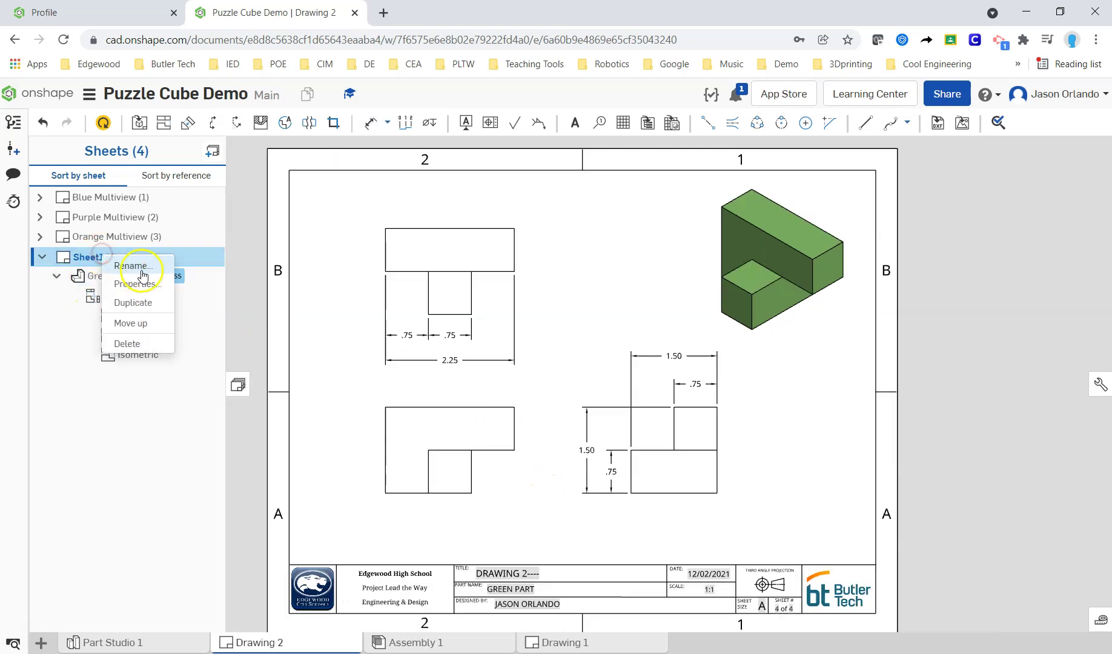
{"action": "left_click", "coordinate": [133, 267]}
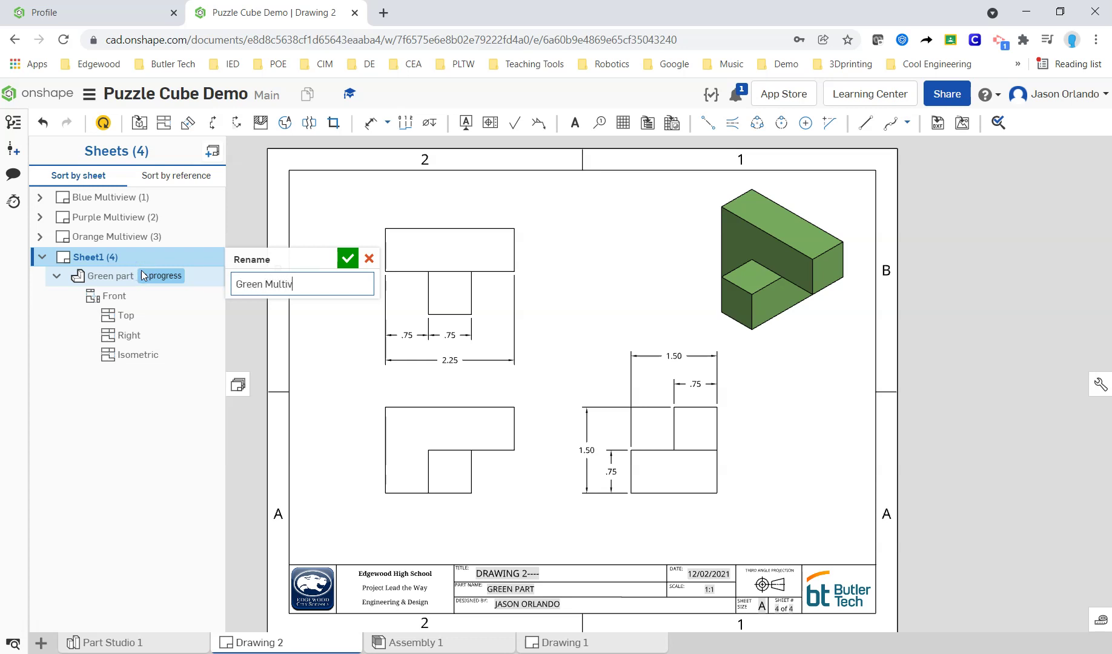
{"action": "key", "text": "Return"}
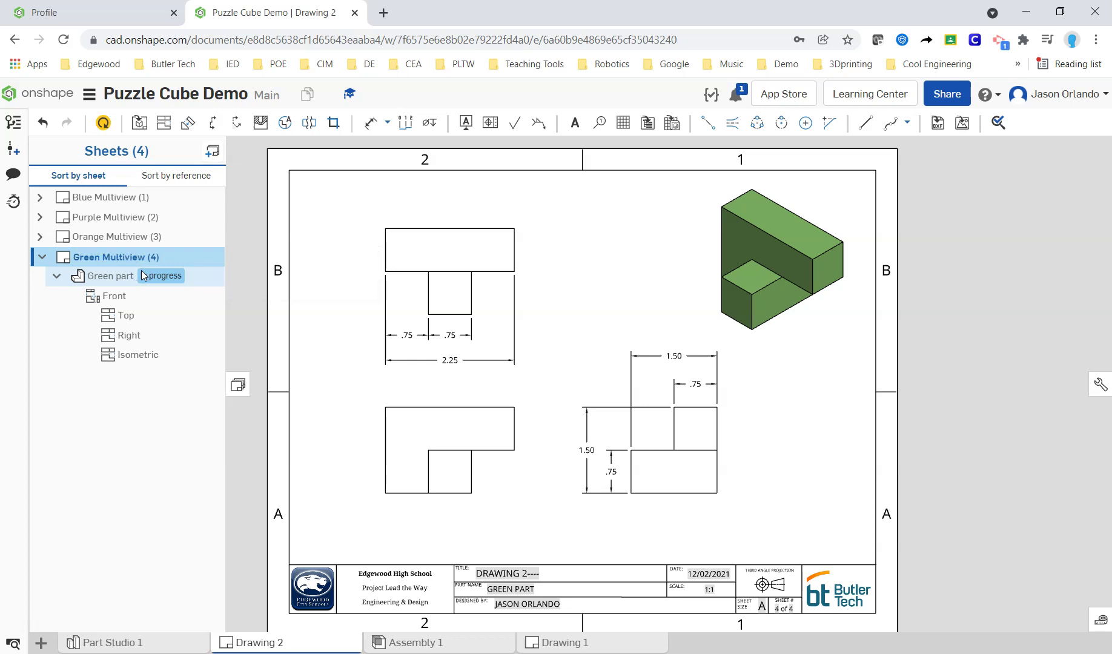
{"action": "left_click", "coordinate": [42, 257]}
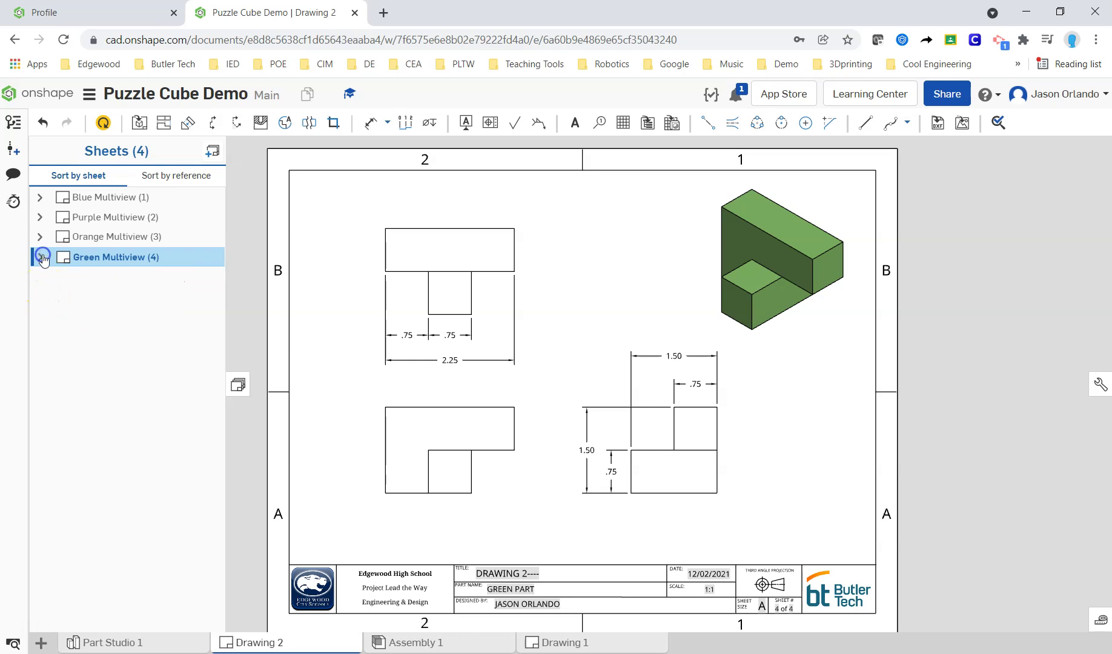
Add a new sheet and place the Red Part's front view at 1:1 scale in the sheet's lower-left area
{"action": "left_click", "coordinate": [139, 123]}
{"action": "left_click", "coordinate": [396, 146]}
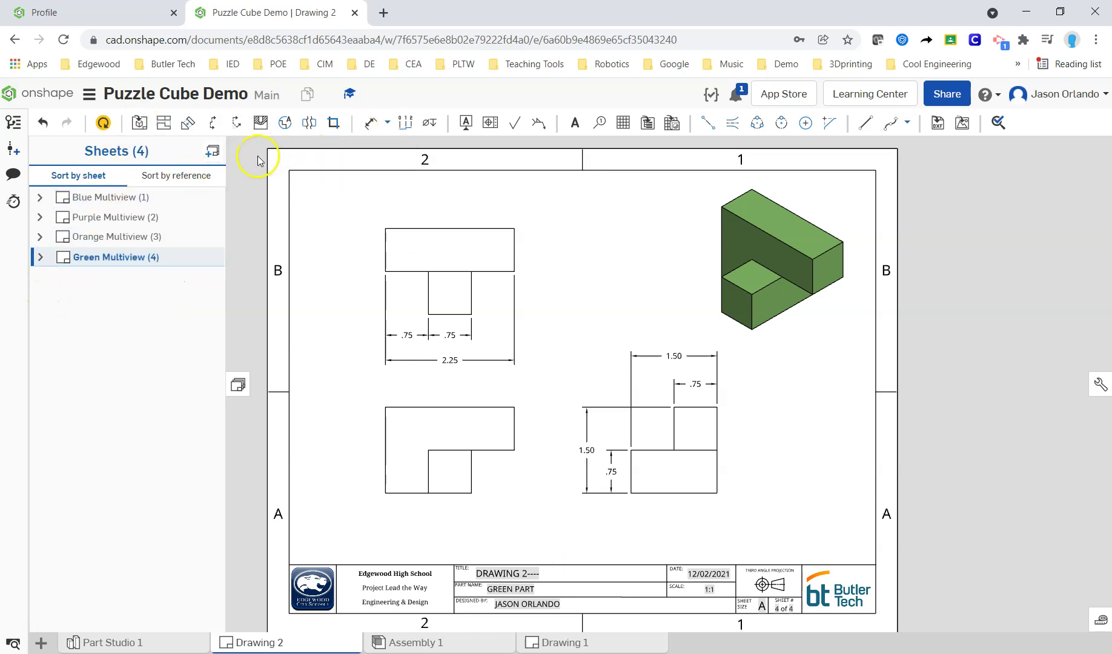
{"action": "left_click", "coordinate": [212, 152]}
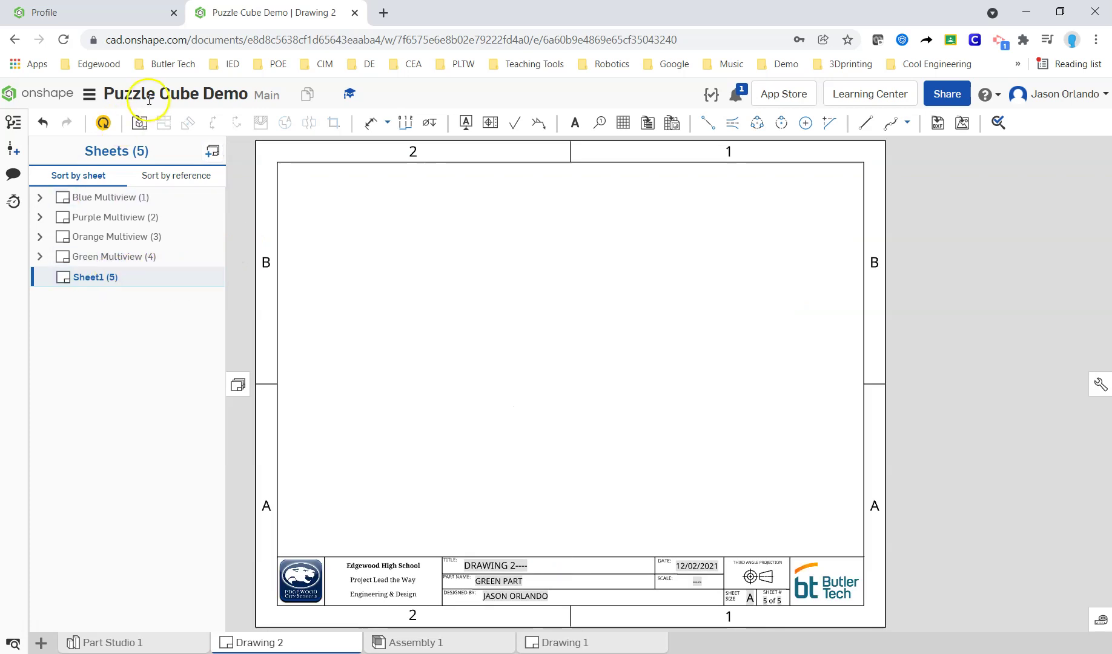
{"action": "left_click", "coordinate": [140, 123]}
{"action": "left_click", "coordinate": [278, 171]}
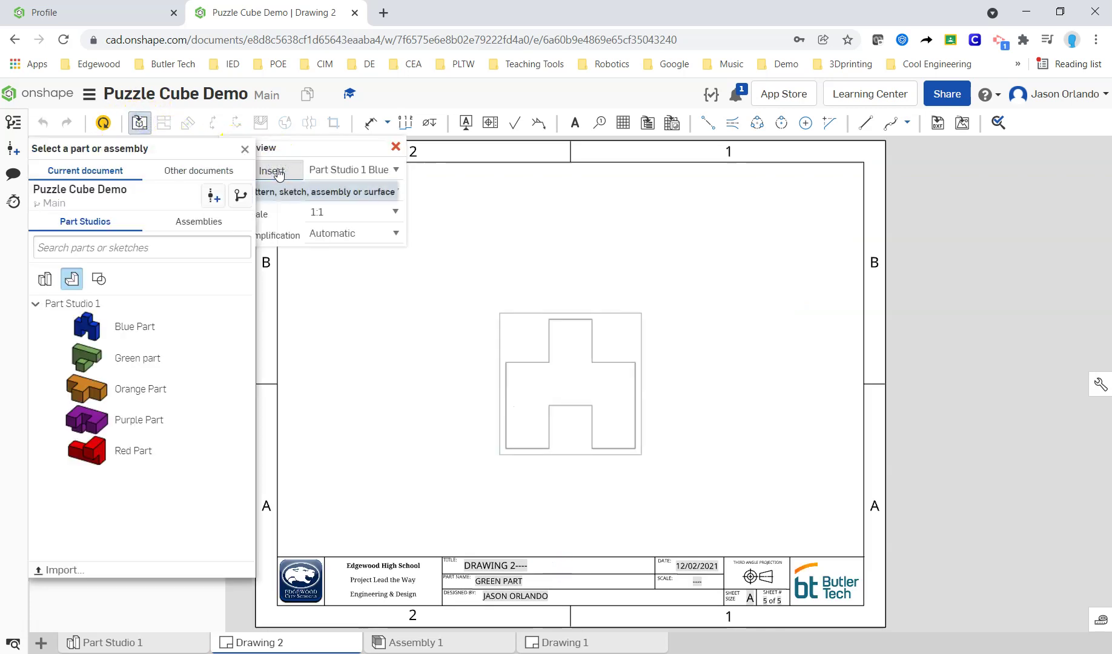
{"action": "left_click", "coordinate": [143, 452]}
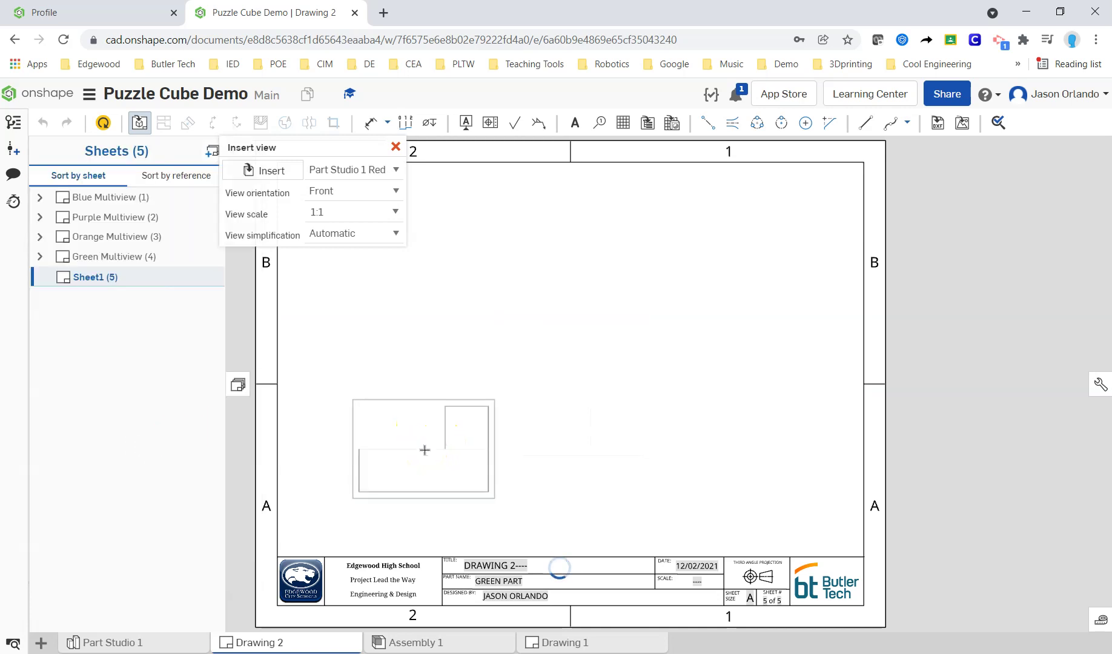
{"action": "left_click", "coordinate": [432, 449]}
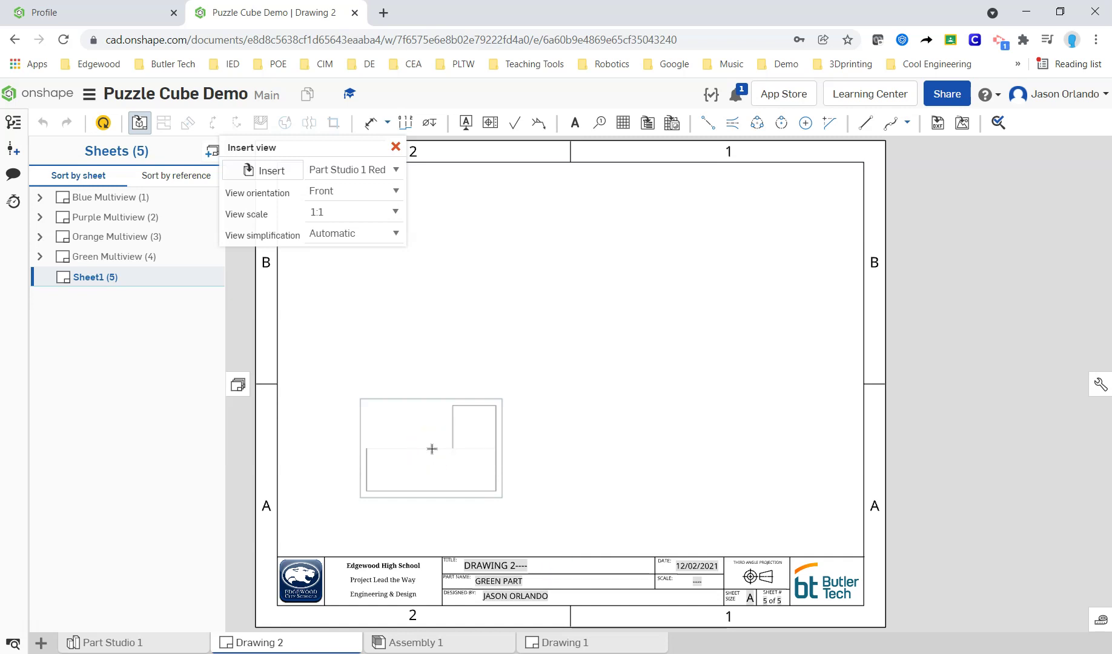
{"action": "left_click", "coordinate": [438, 443]}
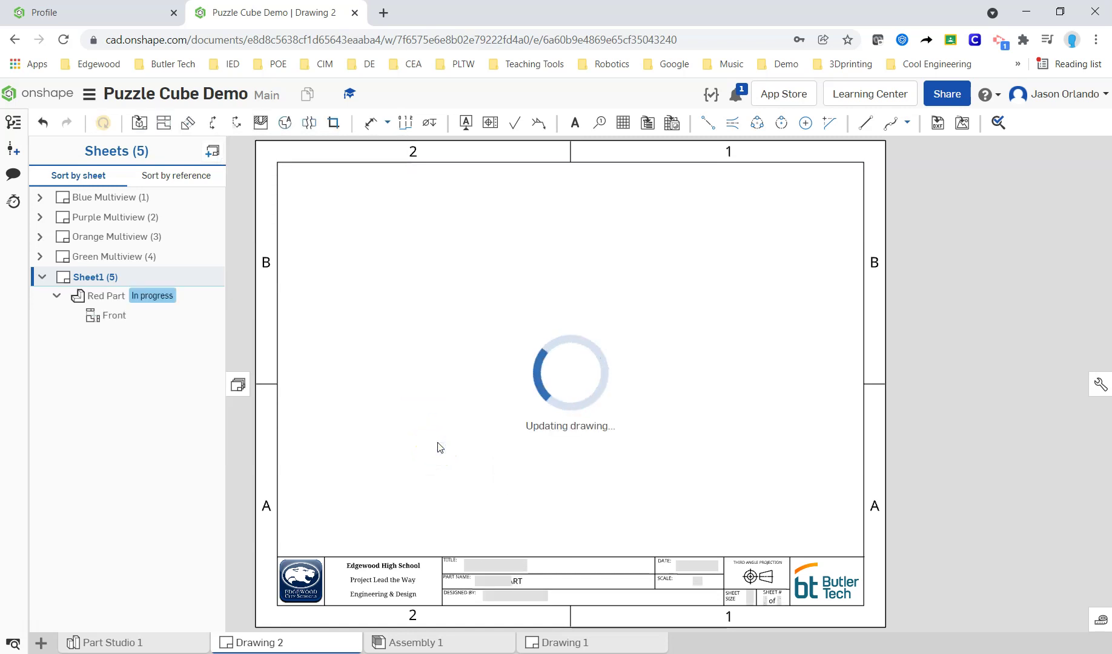
Rotate the Red Part's front view 90 degrees clockwise
{"action": "left_click", "coordinate": [435, 333]}
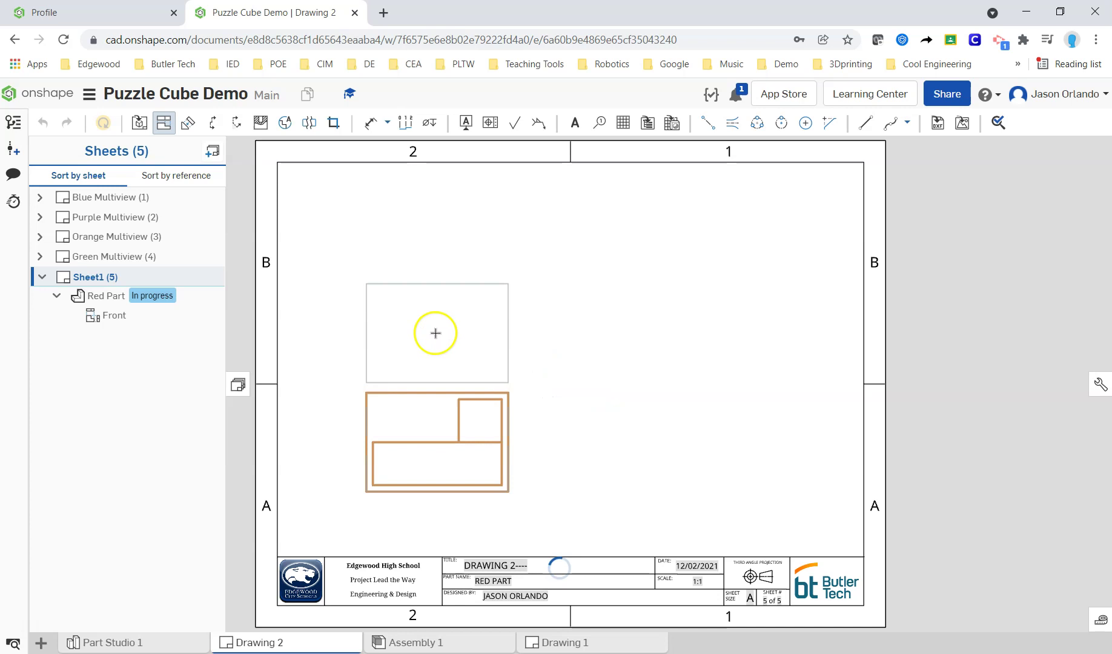
{"action": "right_click", "coordinate": [480, 421]}
{"action": "left_click", "coordinate": [536, 462]}
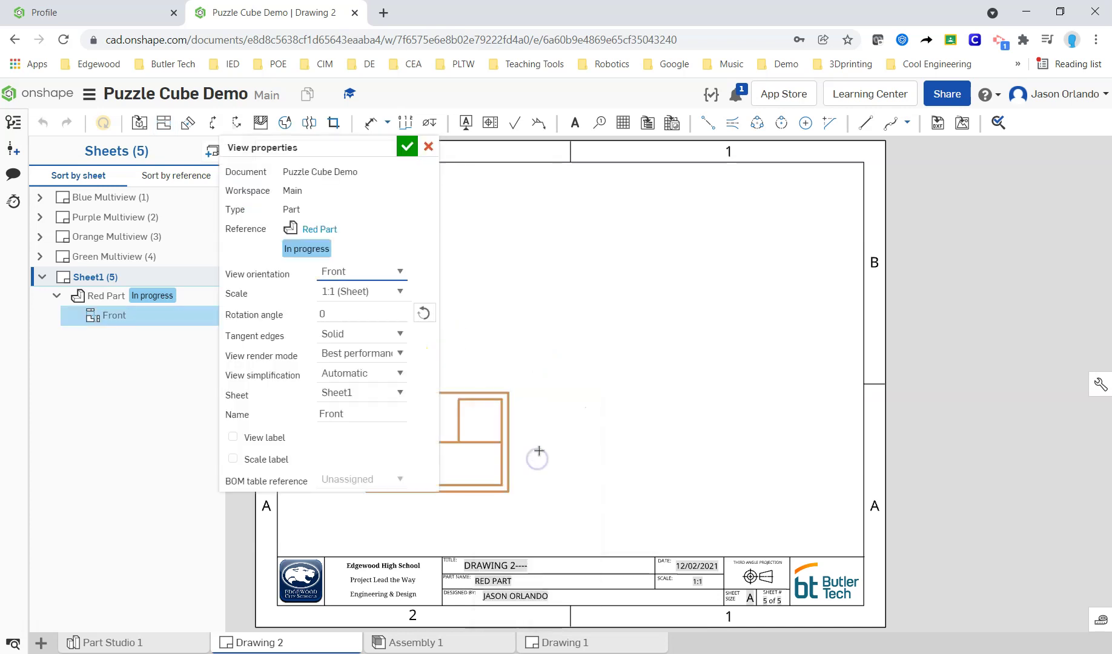
{"action": "left_click", "coordinate": [288, 316]}
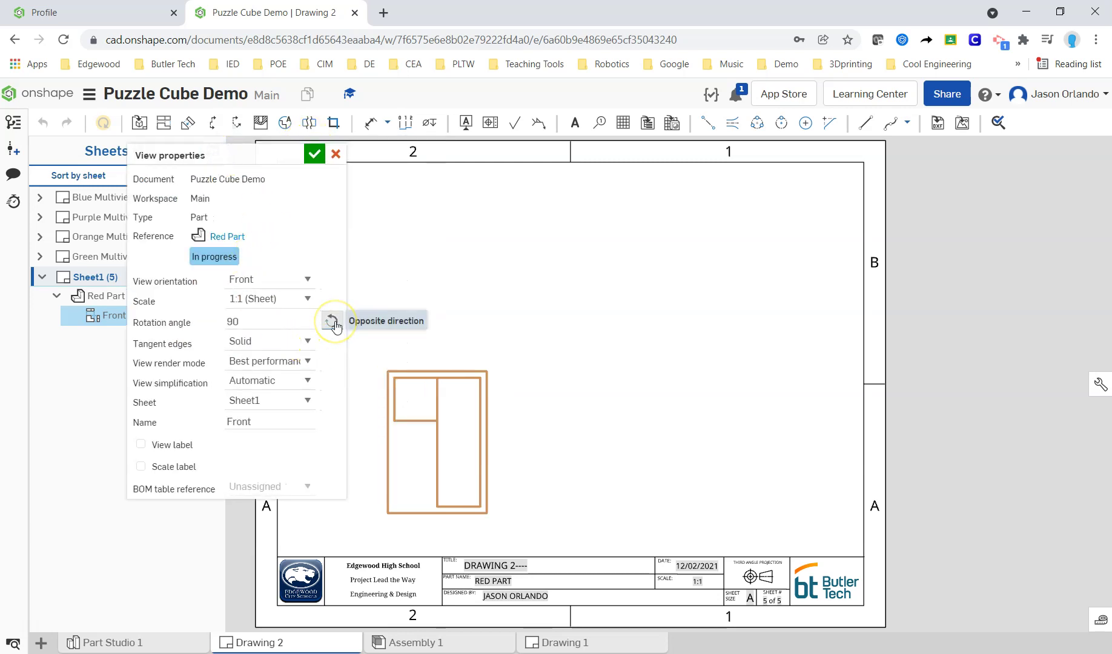
{"action": "left_click", "coordinate": [333, 322]}
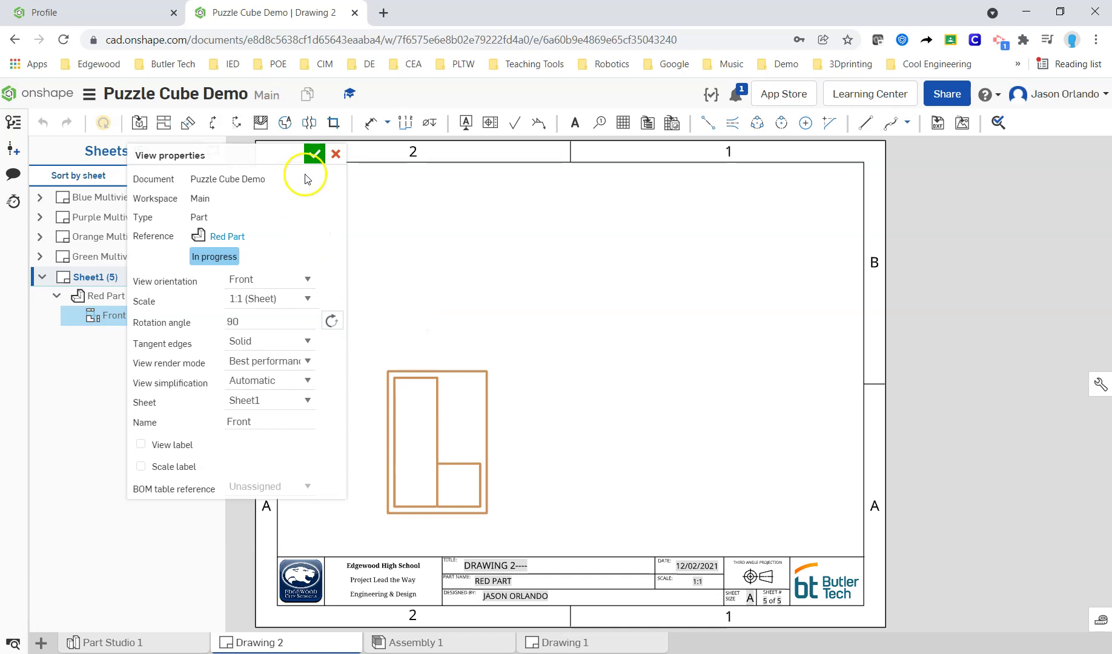
{"action": "left_click", "coordinate": [314, 154]}
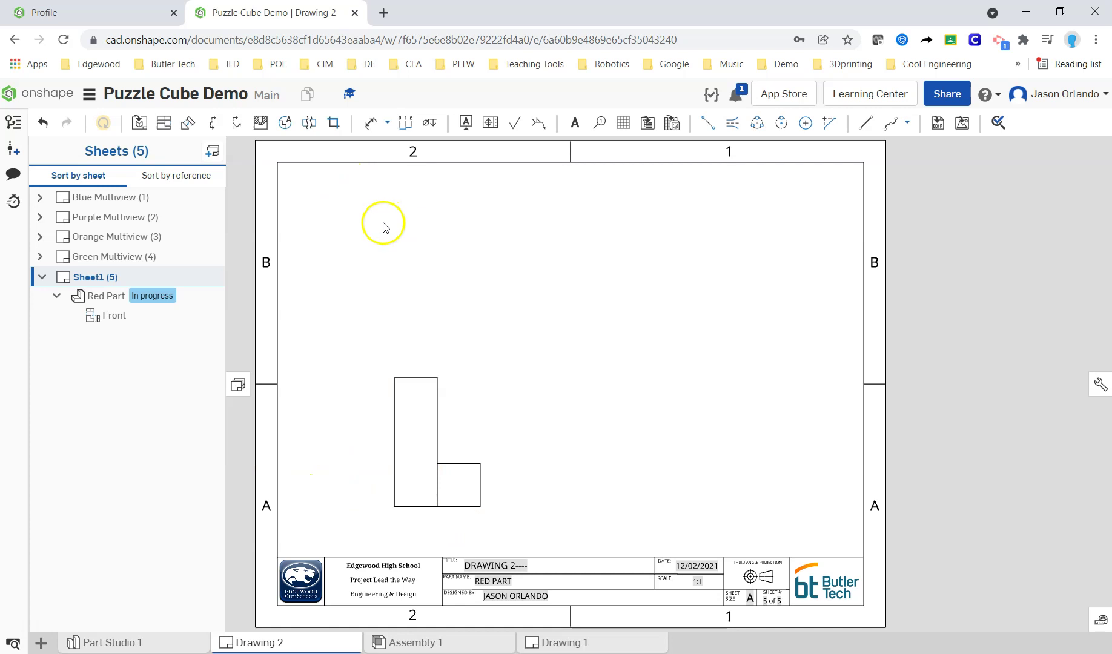
Project a top view, a right side view and an isometric view from the Red Part's front view
{"action": "left_click", "coordinate": [162, 125]}
{"action": "left_click", "coordinate": [429, 426]}
{"action": "left_click", "coordinate": [442, 268]}
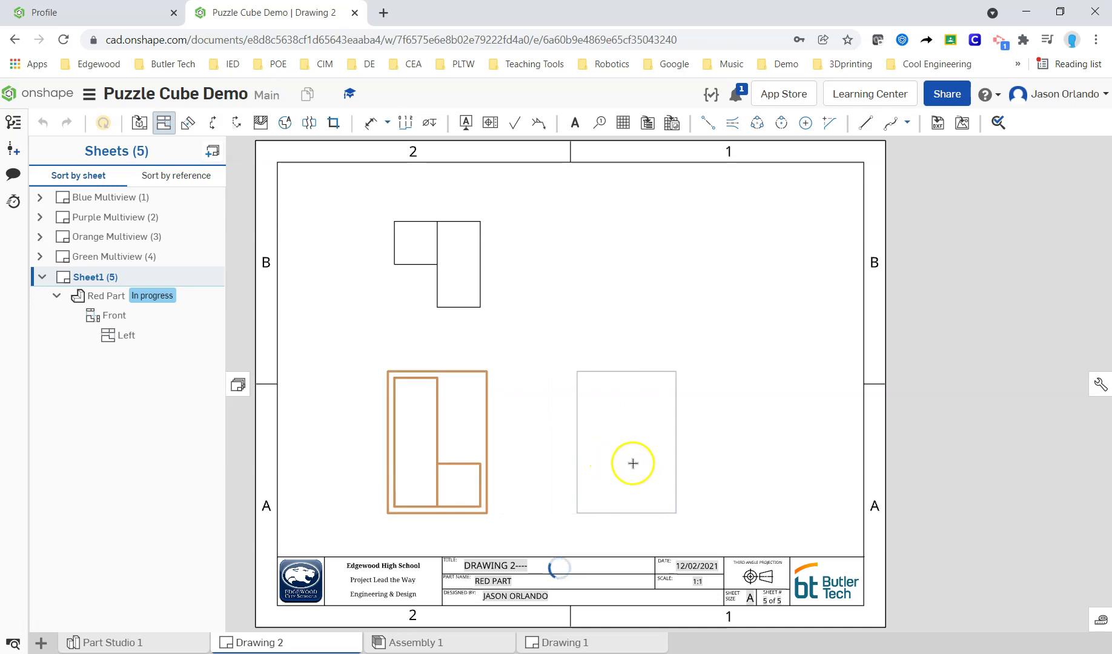
{"action": "left_click", "coordinate": [472, 443]}
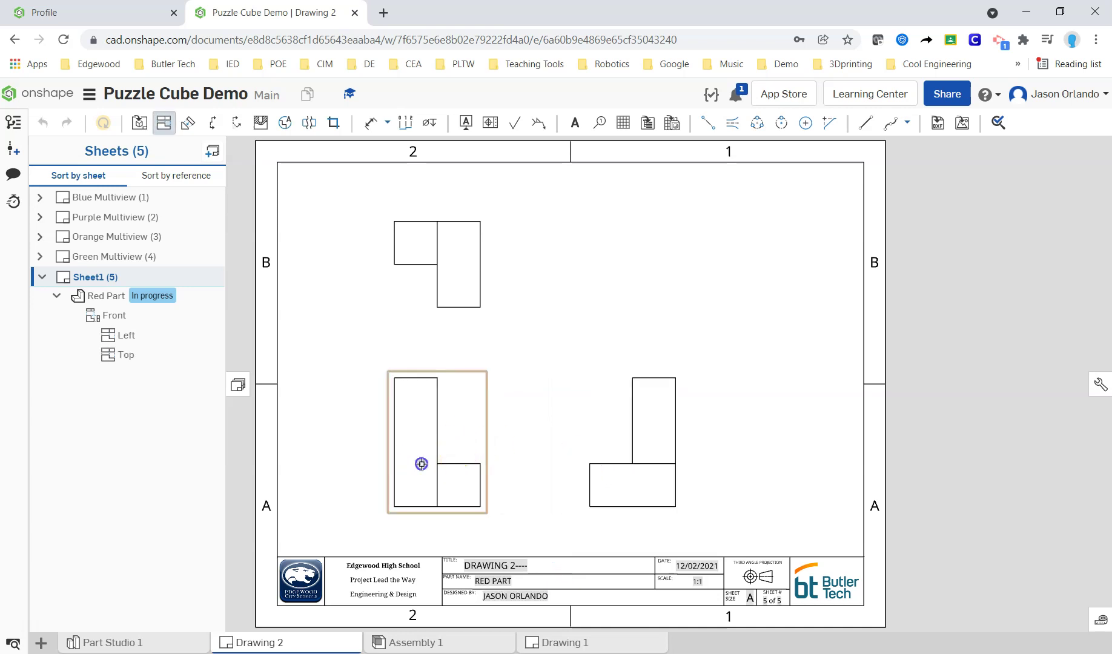
{"action": "left_click", "coordinate": [778, 265]}
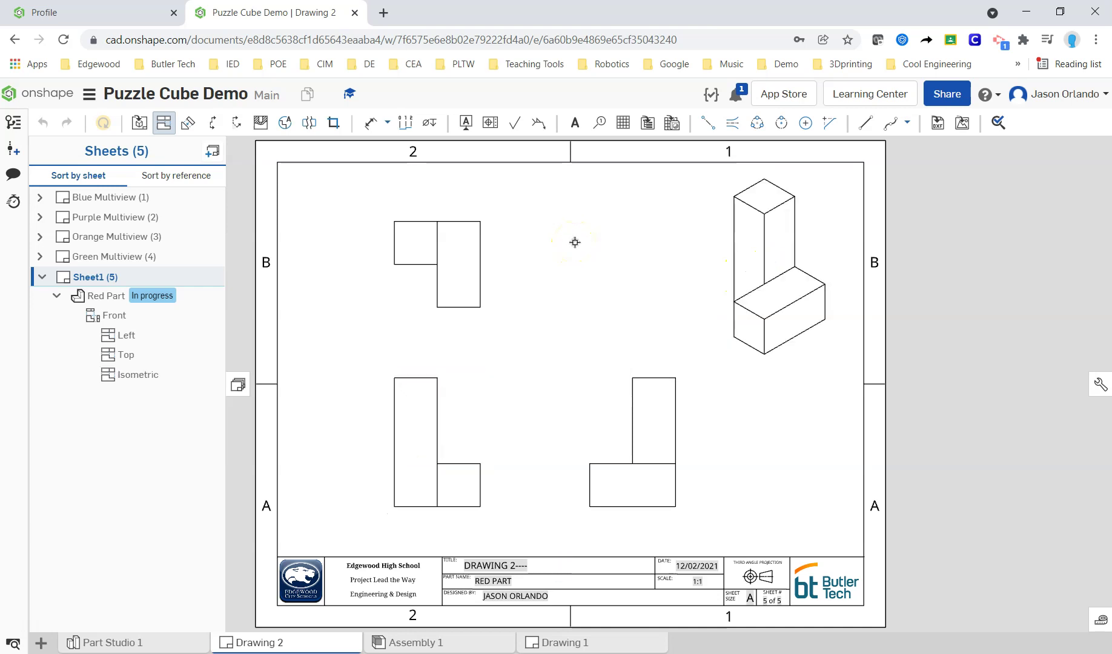
Show the Red Part's isometric view shaded
{"action": "right_click", "coordinate": [765, 251]}
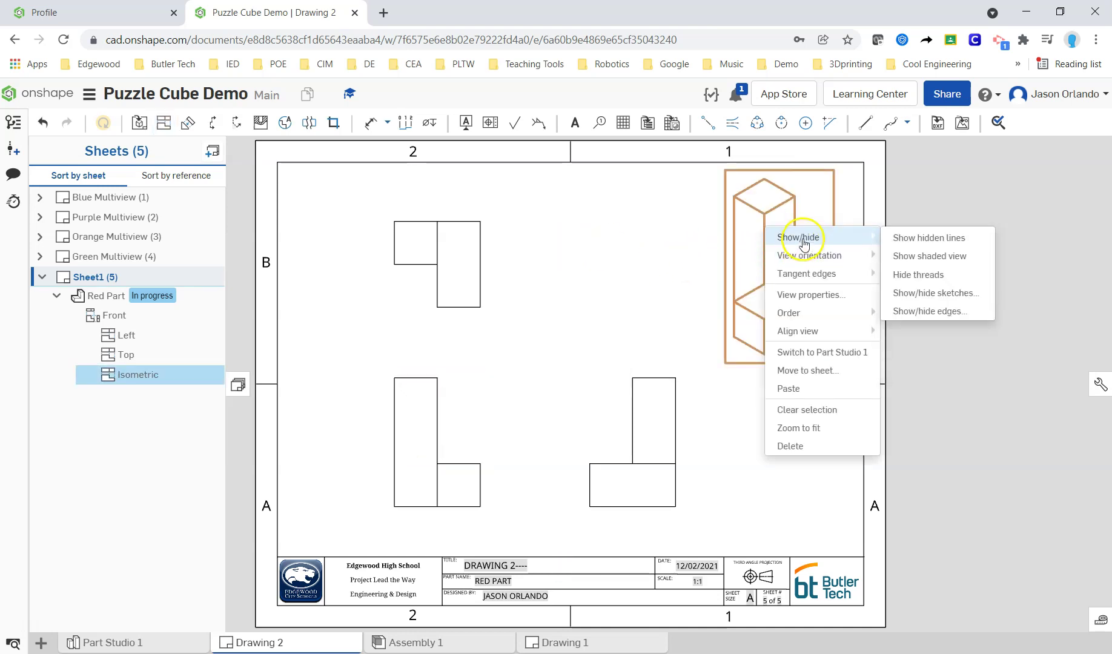
{"action": "mouse_move", "coordinate": [810, 255]}
{"action": "mouse_move", "coordinate": [867, 238]}
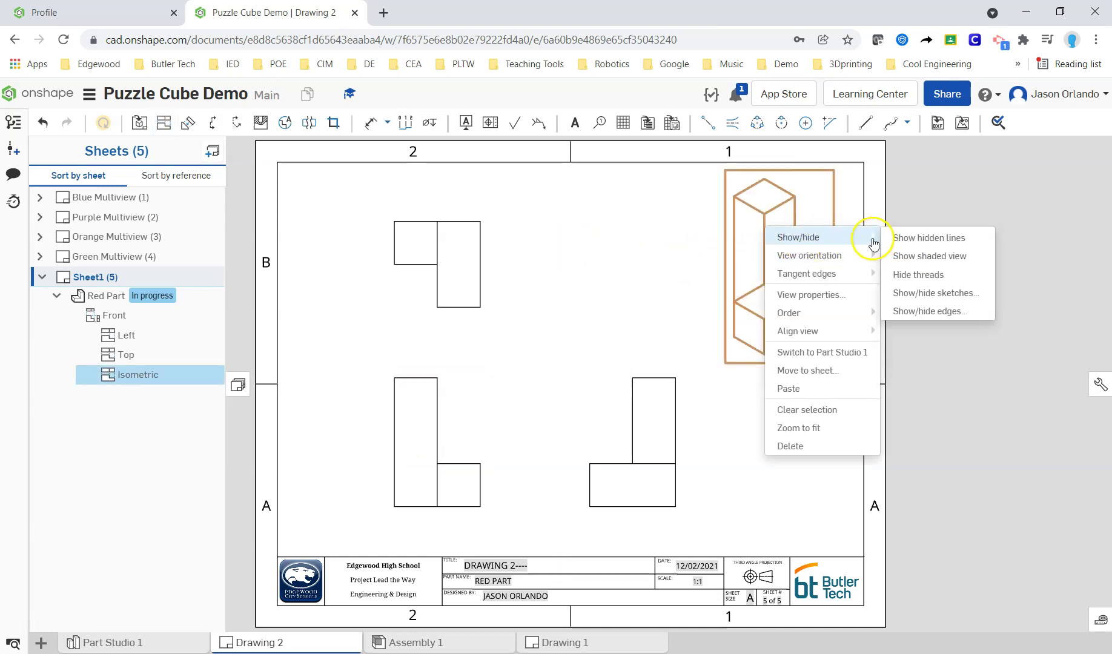
{"action": "left_click", "coordinate": [929, 250]}
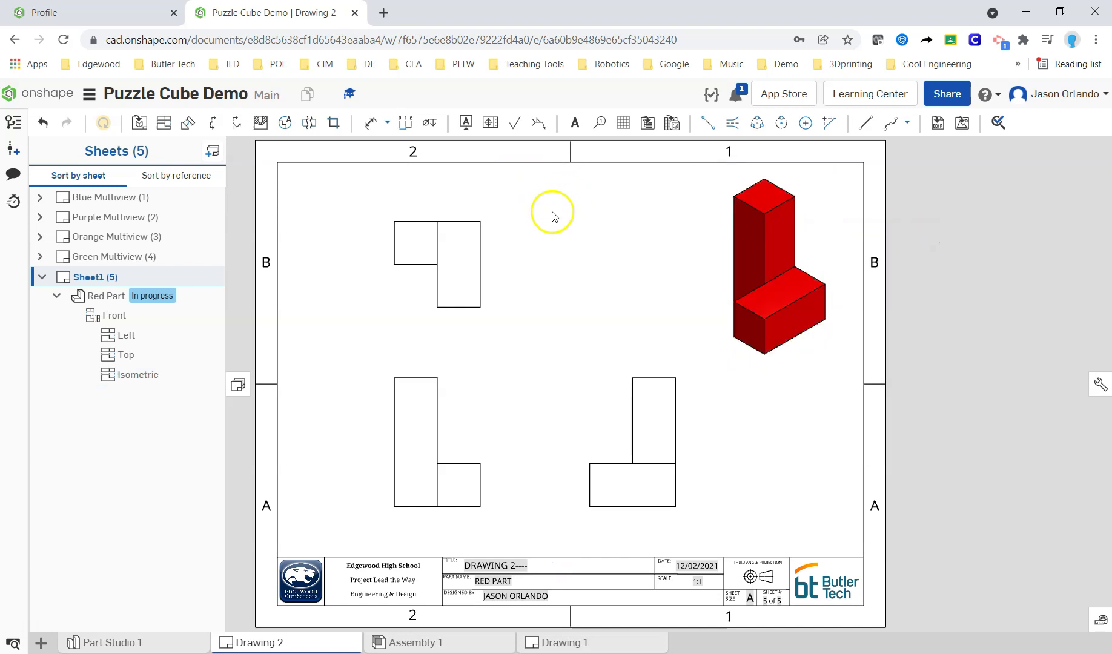
Dimension the overall width and the upright block's width above the front view
{"action": "key", "text": "d"}
{"action": "left_click", "coordinate": [399, 400]}
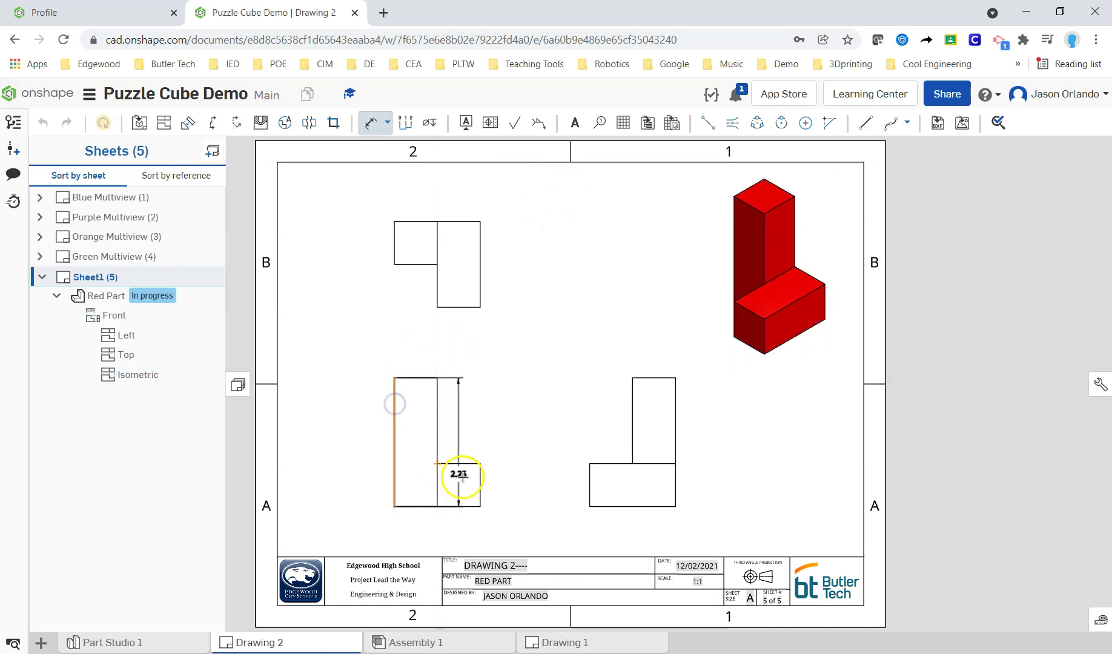
{"action": "left_click", "coordinate": [480, 477]}
{"action": "left_click", "coordinate": [440, 340]}
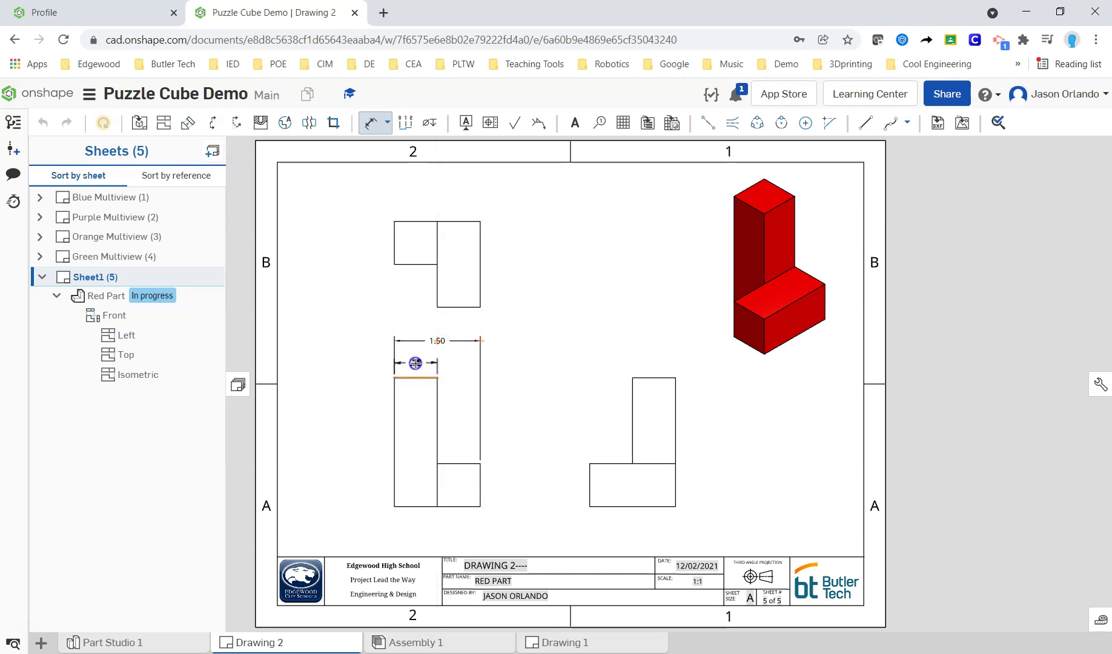
Dimension the overall height and the lower block's height on the right side of the front view
{"action": "left_click", "coordinate": [427, 379]}
{"action": "left_click", "coordinate": [466, 505]}
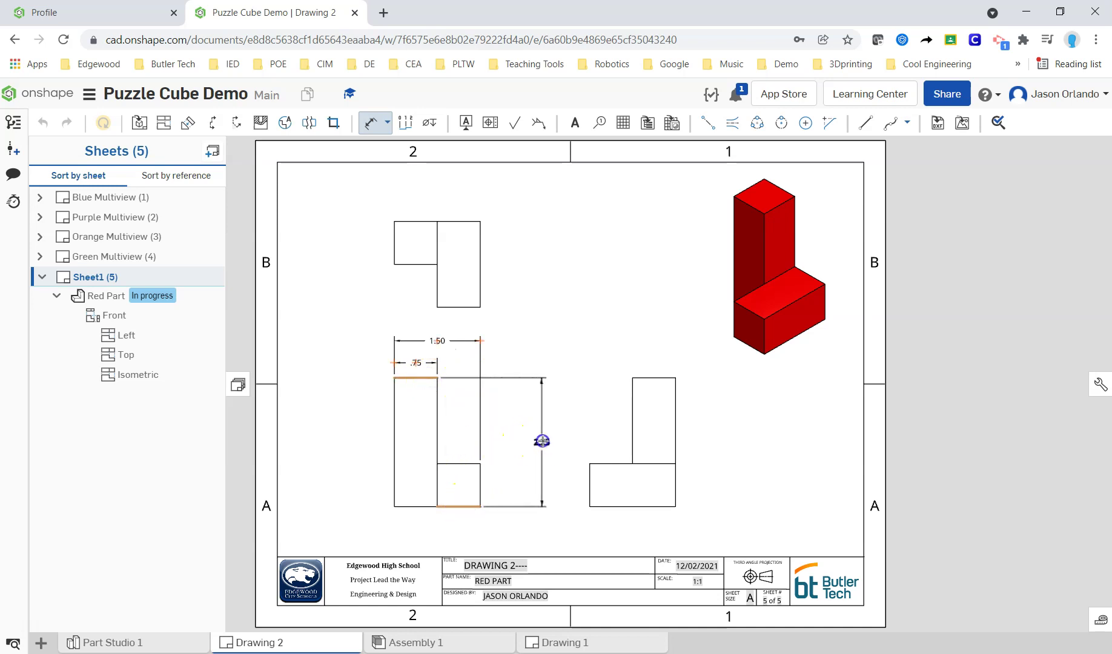
{"action": "left_click", "coordinate": [540, 442]}
{"action": "left_click", "coordinate": [480, 480]}
{"action": "left_click", "coordinate": [503, 479]}
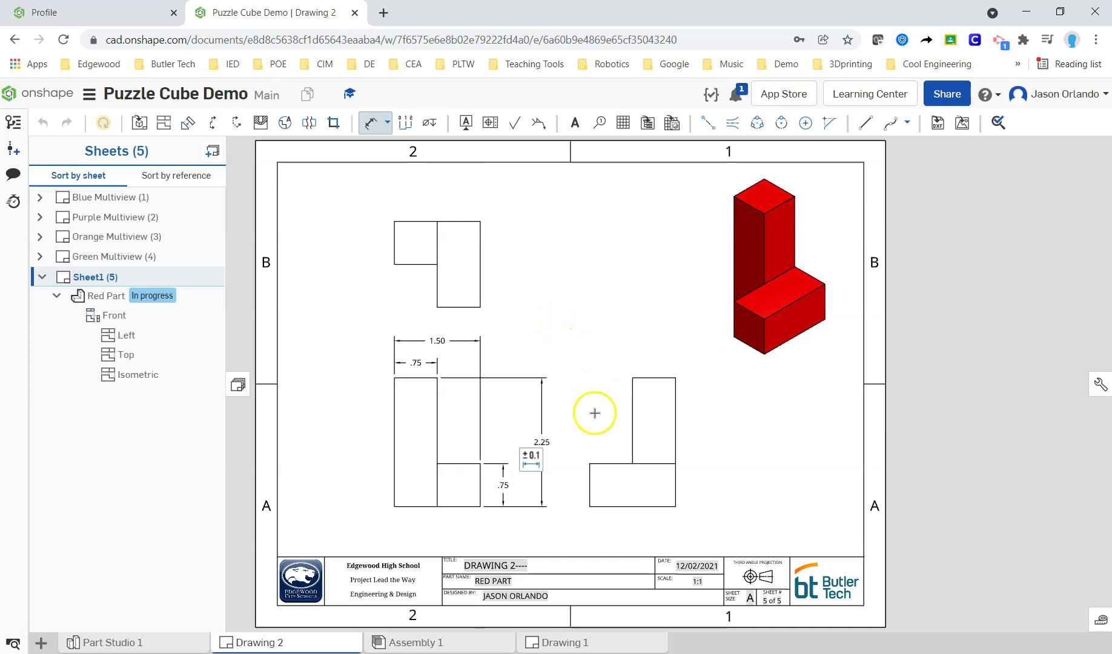
Dimension the overall depth and the upright block's depth above the right side view
{"action": "left_click", "coordinate": [588, 472]}
{"action": "left_click_drag", "start_coordinate": [671, 397], "coordinate": [654, 357]}
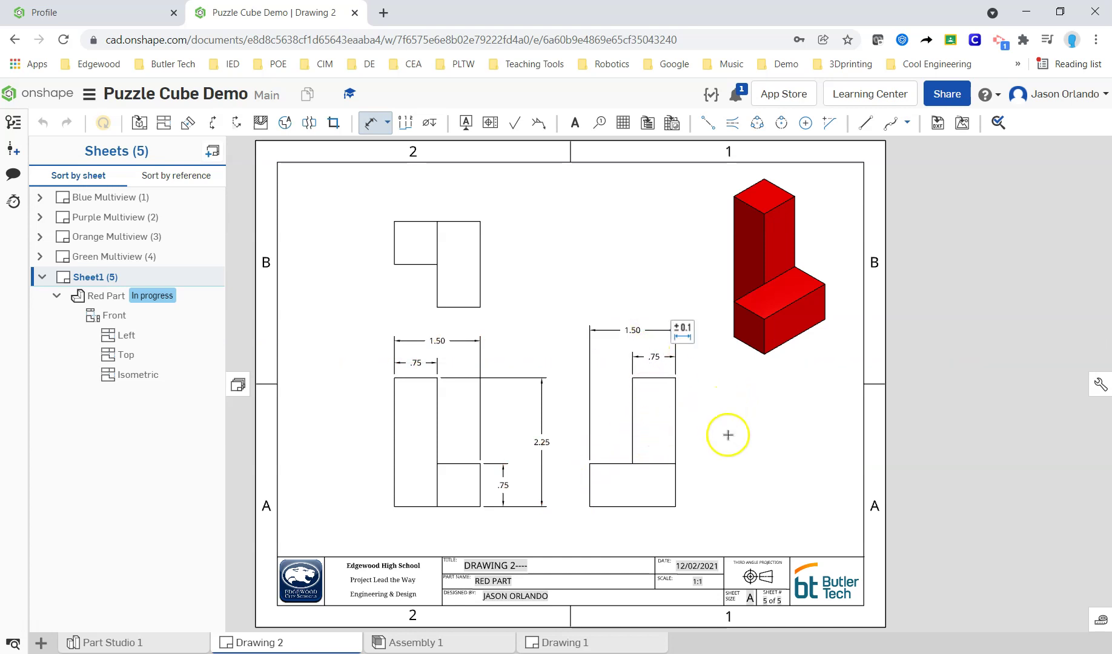
{"action": "key", "text": "Escape"}
{"action": "left_click", "coordinate": [503, 482]}
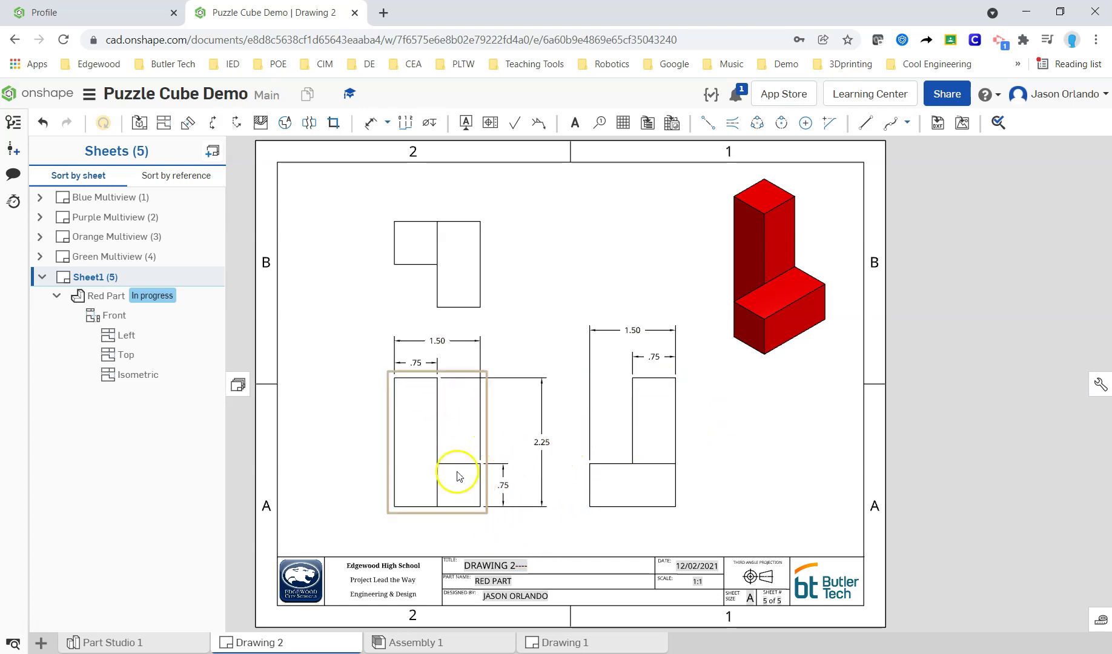
{"action": "key", "text": "Escape"}
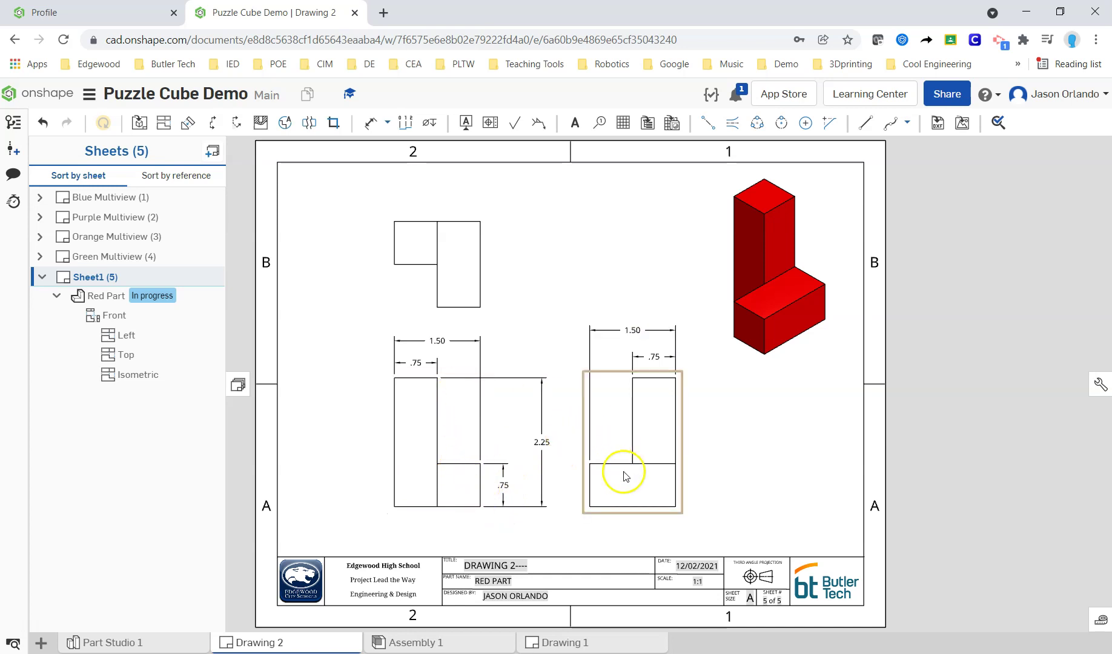
Reposition the front, side, top and isometric views to spread them more evenly across the sheet
{"action": "left_click_drag", "start_coordinate": [409, 468], "coordinate": [374, 466]}
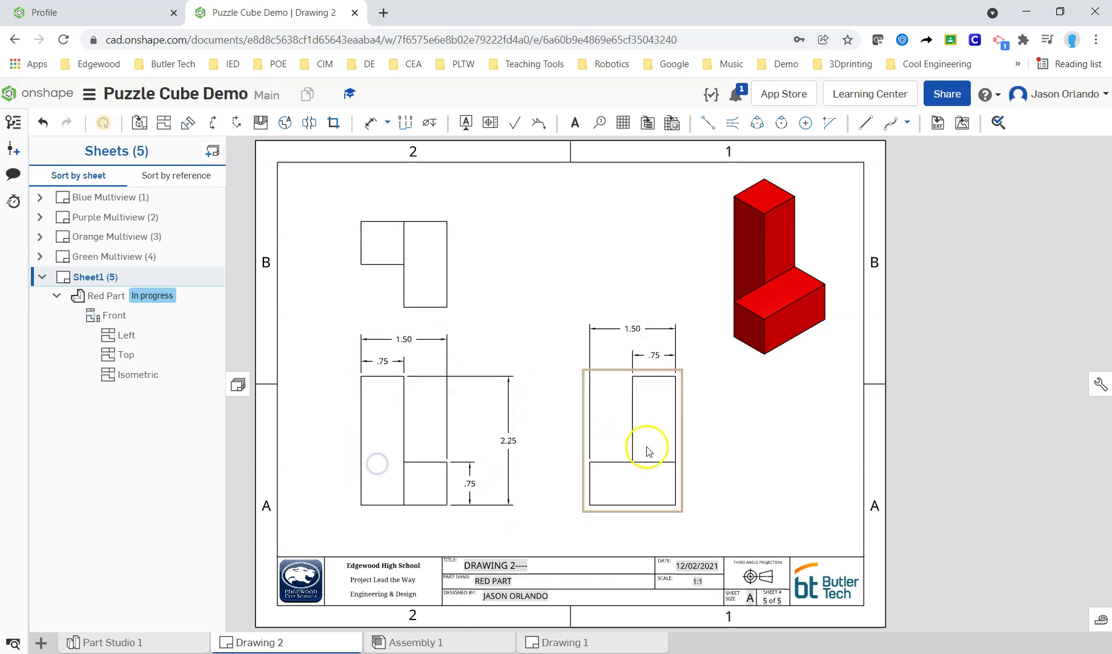
{"action": "left_click", "coordinate": [644, 474]}
{"action": "left_click", "coordinate": [766, 338]}
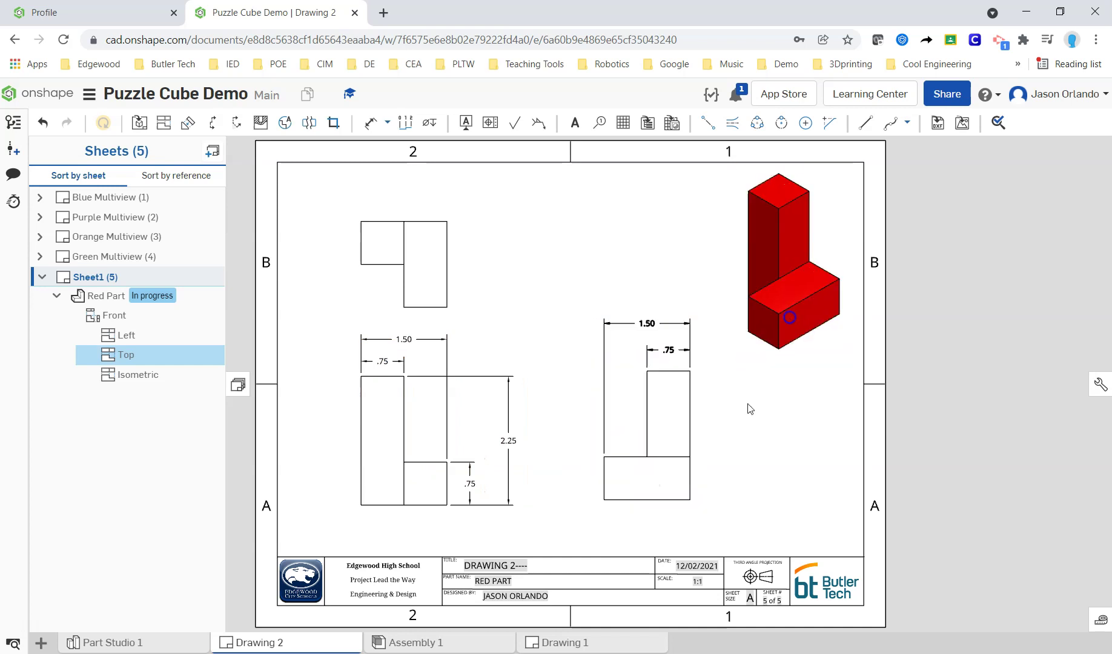
{"action": "left_click", "coordinate": [660, 492]}
{"action": "left_click", "coordinate": [728, 492]}
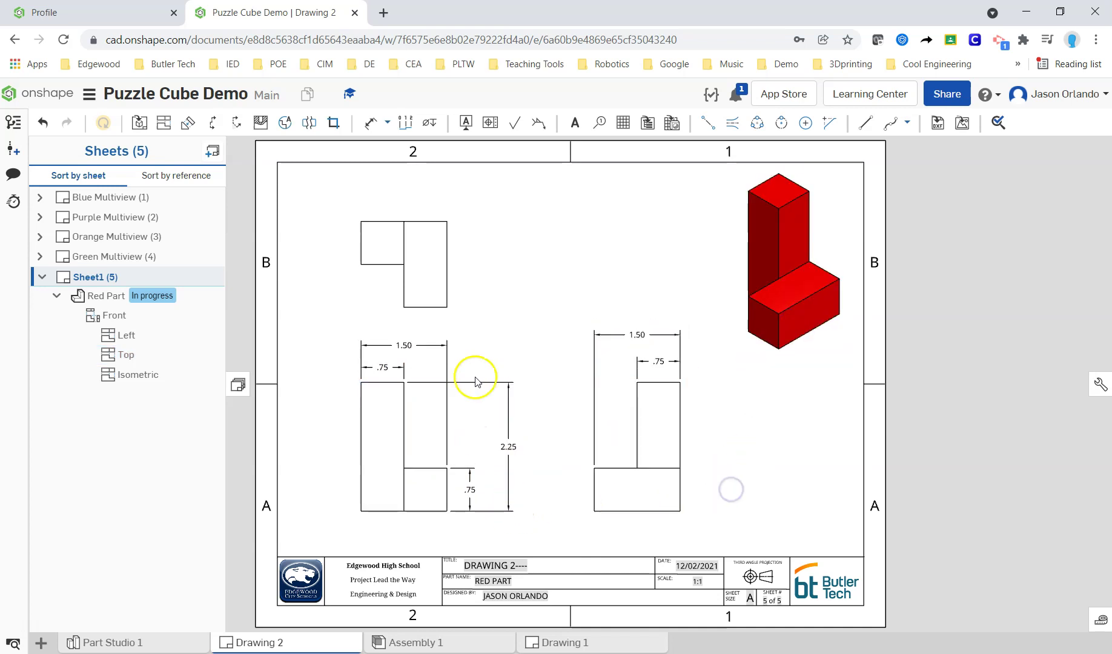
{"action": "left_click", "coordinate": [437, 284]}
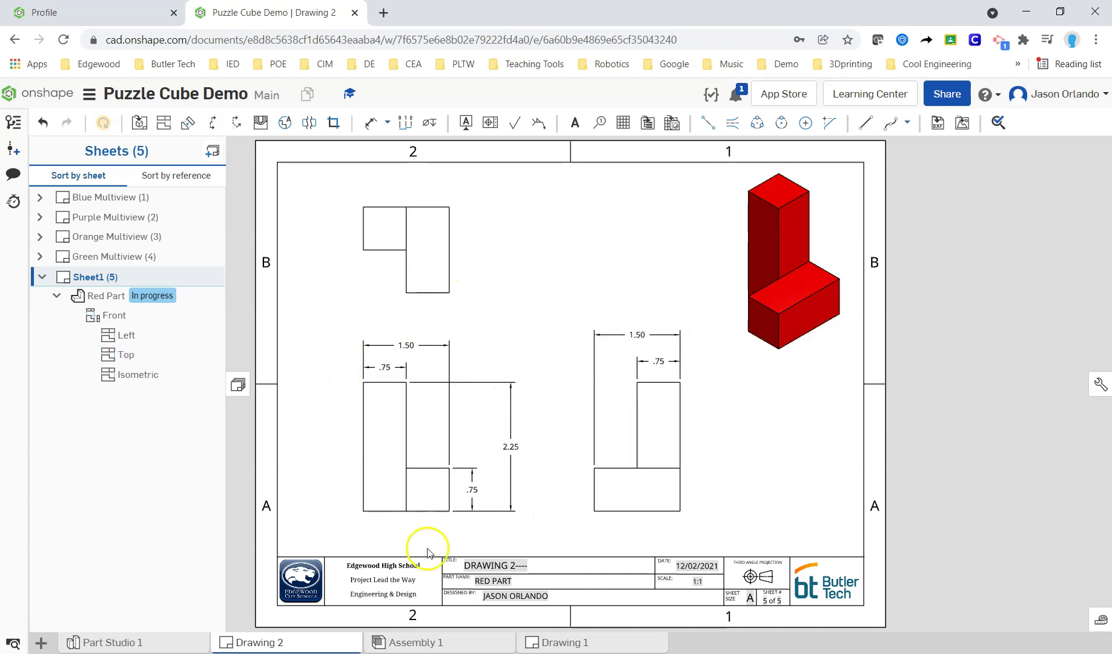
Move the overall height dimension slightly closer to the front view
{"action": "left_click", "coordinate": [508, 447]}
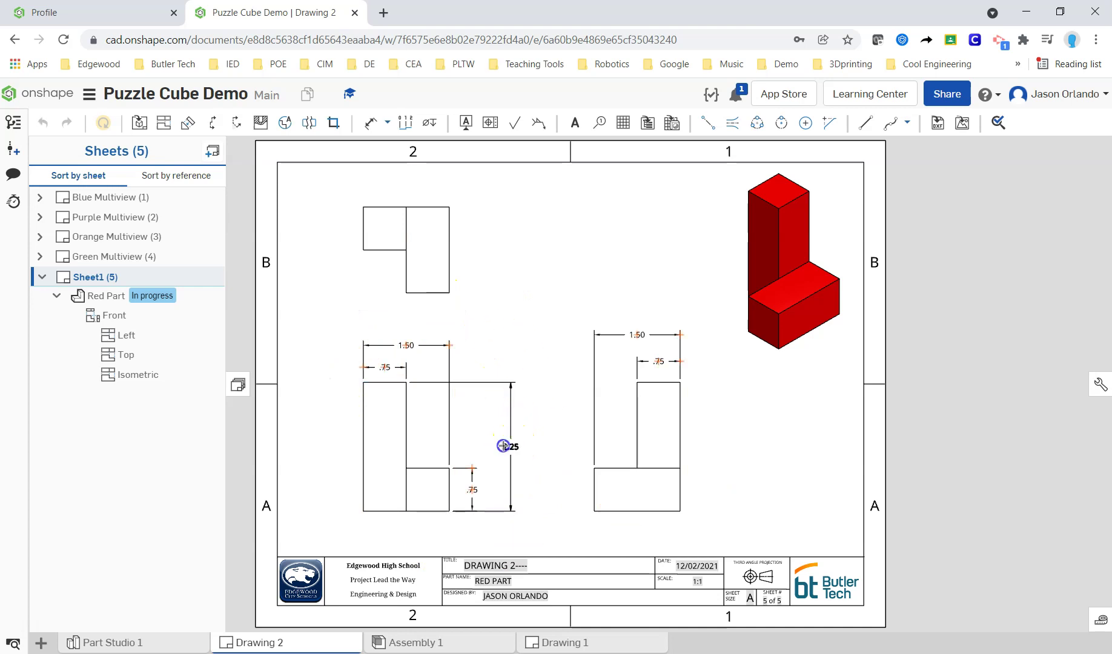
{"action": "left_click_drag", "start_coordinate": [503, 447], "coordinate": [500, 446]}
{"action": "left_click", "coordinate": [467, 489]}
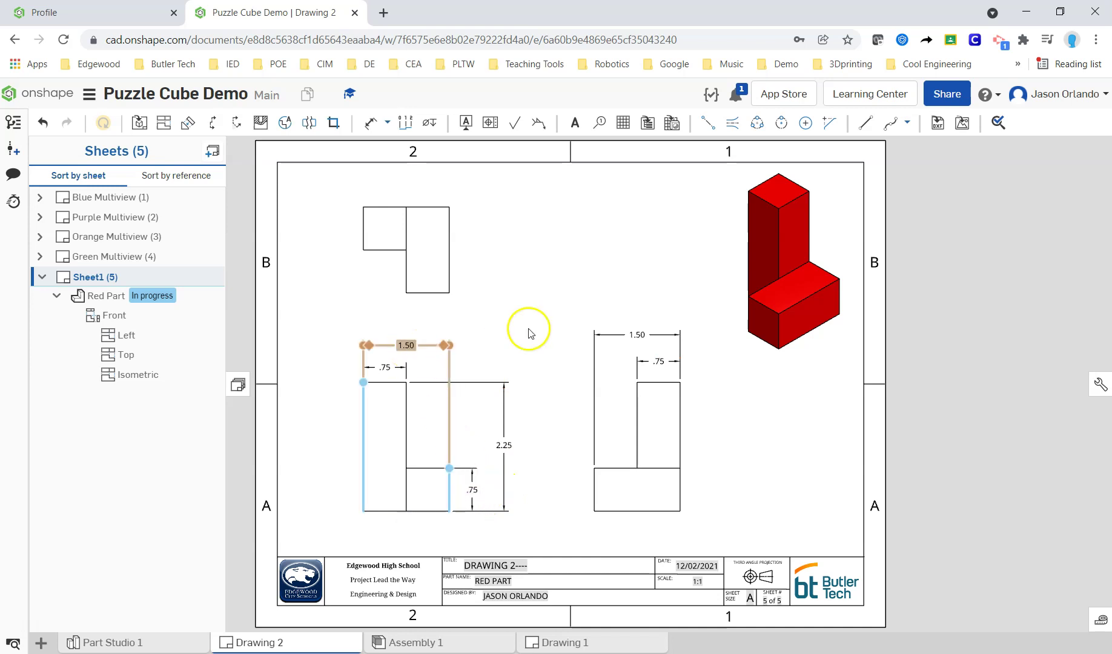
Move the .75 and 1.50 width dimensions slightly farther above the Red Part's front view
{"action": "left_click", "coordinate": [384, 368]}
{"action": "scroll", "coordinate": [383, 369], "scroll_direction": "up", "scroll_amount": 3}
{"action": "left_click_drag", "start_coordinate": [383, 367], "coordinate": [385, 356]}
{"action": "left_click", "coordinate": [426, 322]}
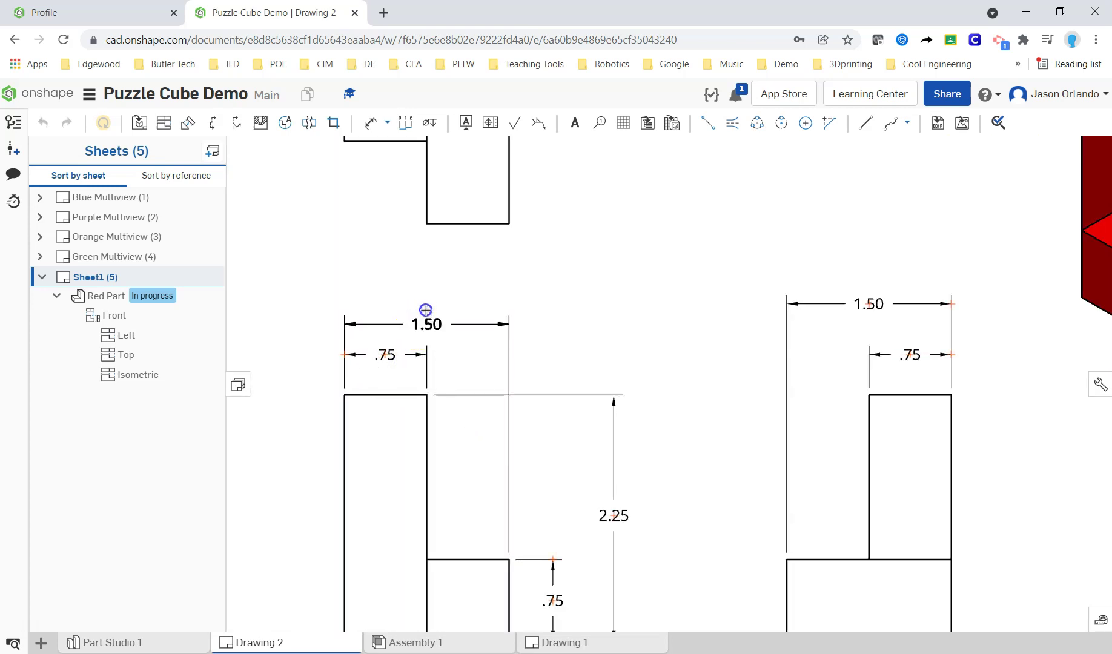
{"action": "left_click_drag", "start_coordinate": [426, 309], "coordinate": [426, 301]}
{"action": "scroll", "coordinate": [794, 346], "scroll_direction": "down", "scroll_amount": 2}
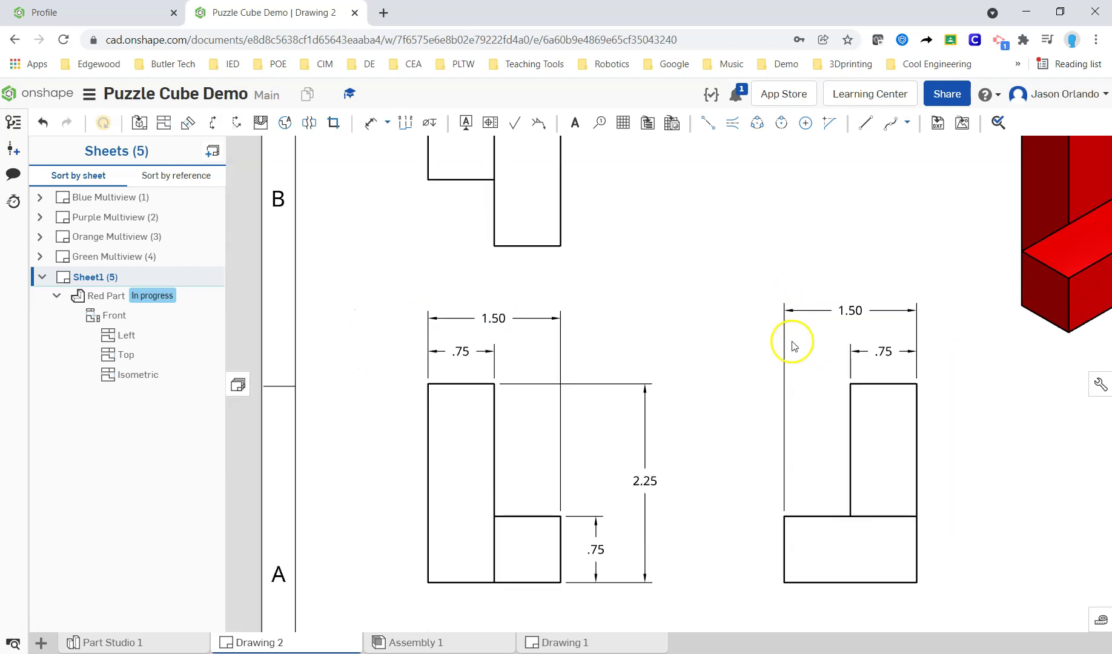
Move the .75 depth dimension slightly farther above the Red Part's right side view
{"action": "mouse_move", "coordinate": [883, 352]}
{"action": "left_mouse_down"}
{"action": "mouse_move", "coordinate": [881, 314]}
{"action": "mouse_move", "coordinate": [880, 345]}
{"action": "left_mouse_up"}
{"action": "scroll", "coordinate": [646, 427], "scroll_direction": "down", "scroll_amount": 3}
{"action": "mouse_move", "coordinate": [675, 330]}
{"action": "right_mouse_down"}
{"action": "mouse_move", "coordinate": [620, 339]}
{"action": "mouse_move", "coordinate": [580, 331]}
{"action": "right_mouse_up"}
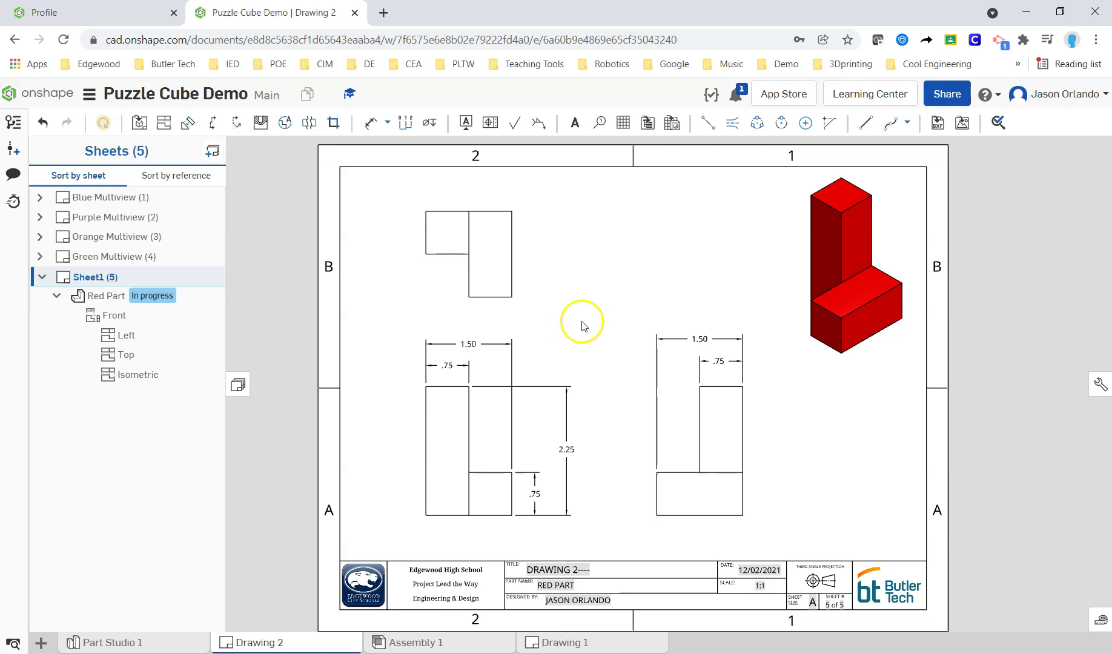
Show hidden lines in the Red Part's right side view
{"action": "right_click", "coordinate": [713, 488]}
{"action": "mouse_move", "coordinate": [785, 237]}
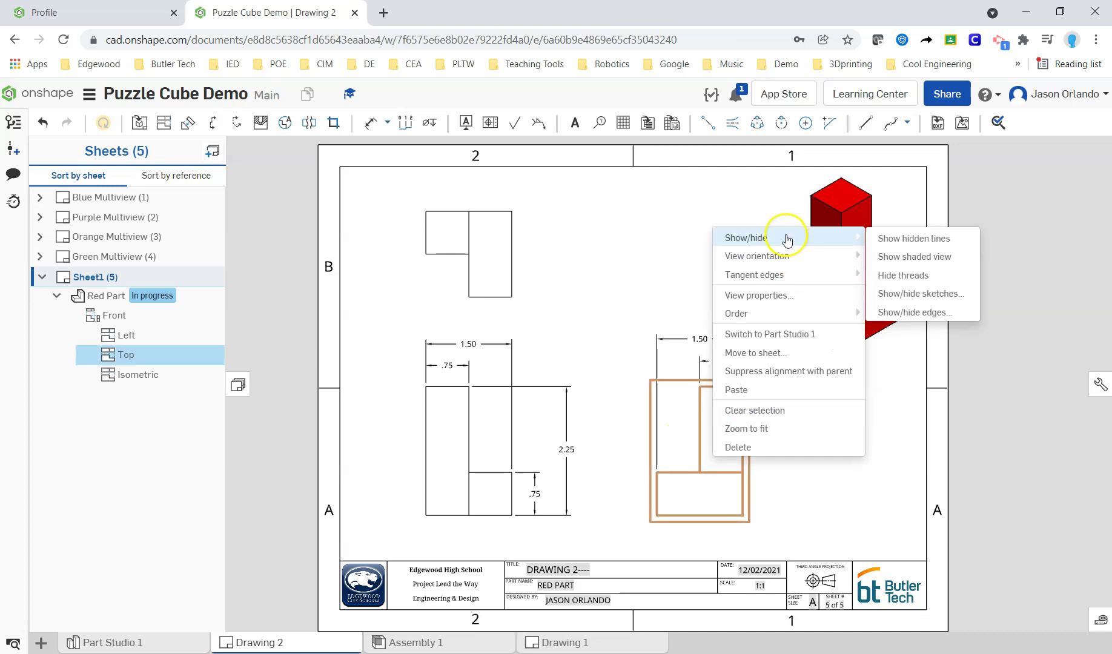
{"action": "left_click", "coordinate": [898, 238]}
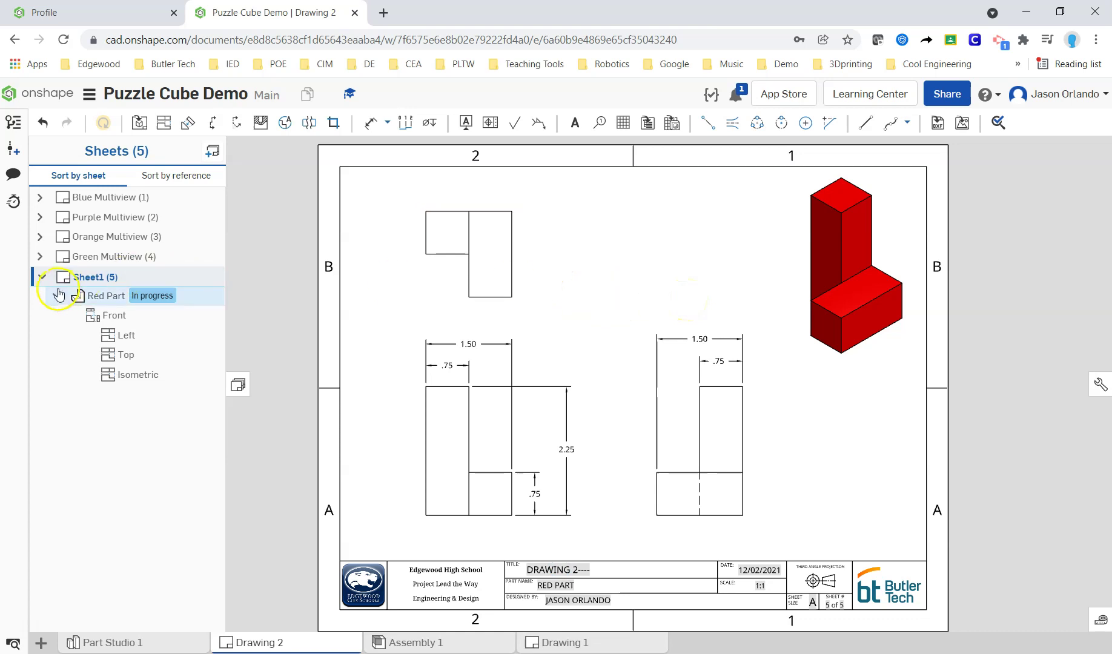
Rename the Red Part's sheet as Red Multiview
{"action": "left_click", "coordinate": [110, 279]}
{"action": "right_click", "coordinate": [110, 280]}
{"action": "left_click", "coordinate": [145, 290]}
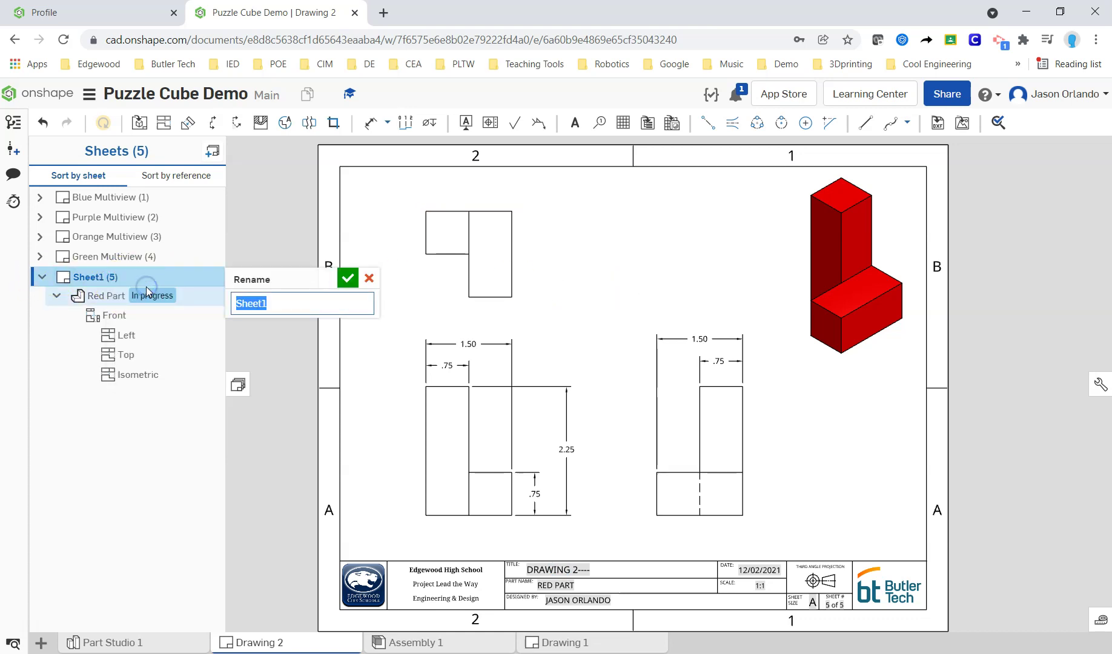
{"action": "type", "text": "Red Multiview"}
{"action": "key", "text": "Return"}
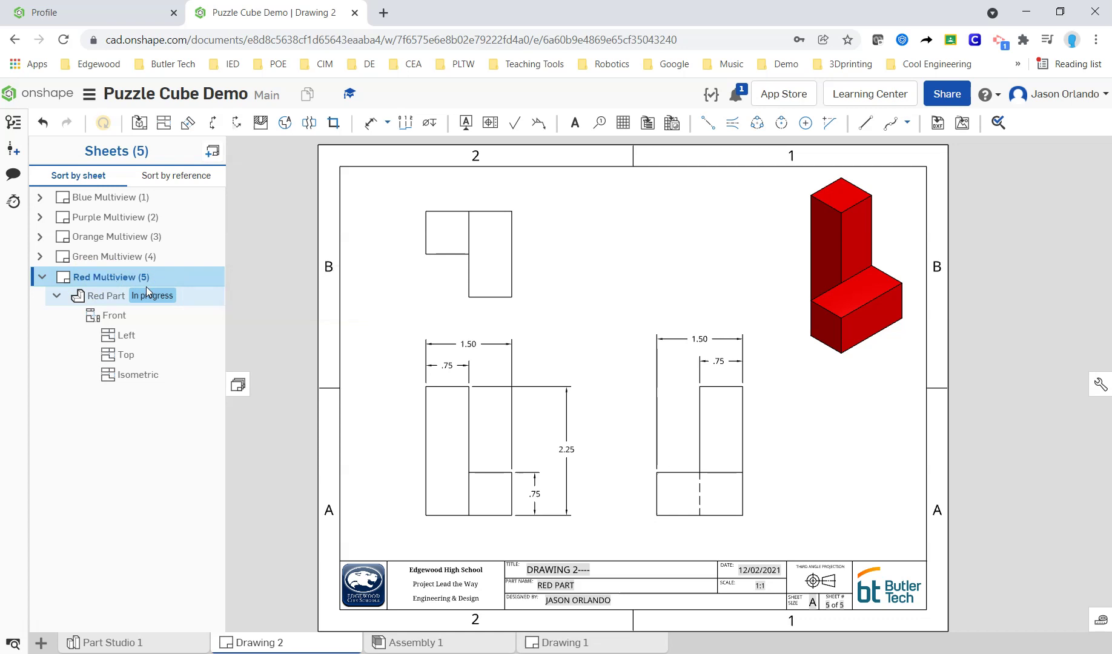
On the Green Multiview sheet, nudge the front view slightly and show hidden lines in the right side view
{"action": "left_click", "coordinate": [129, 257]}
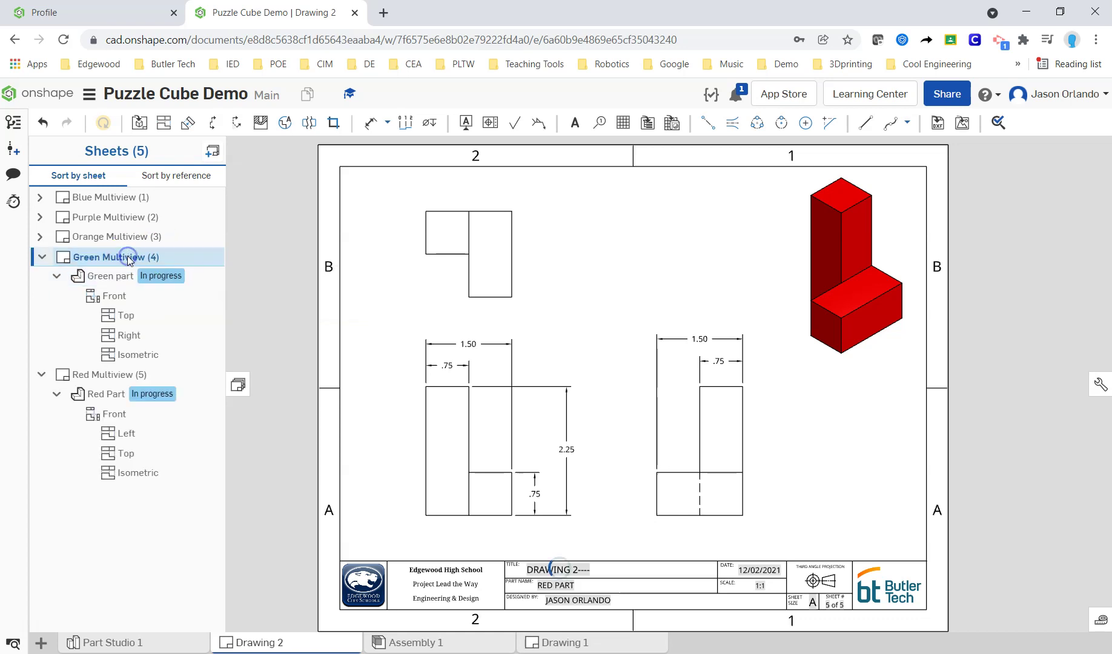
{"action": "left_click_drag", "start_coordinate": [417, 435], "coordinate": [406, 444]}
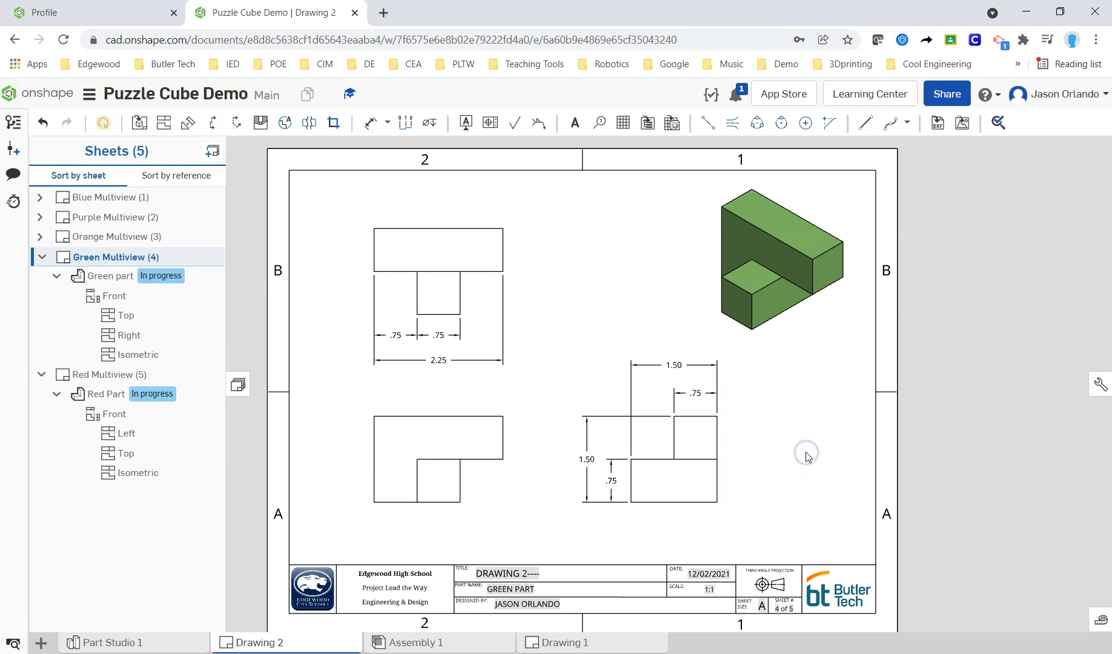
{"action": "right_click", "coordinate": [685, 480]}
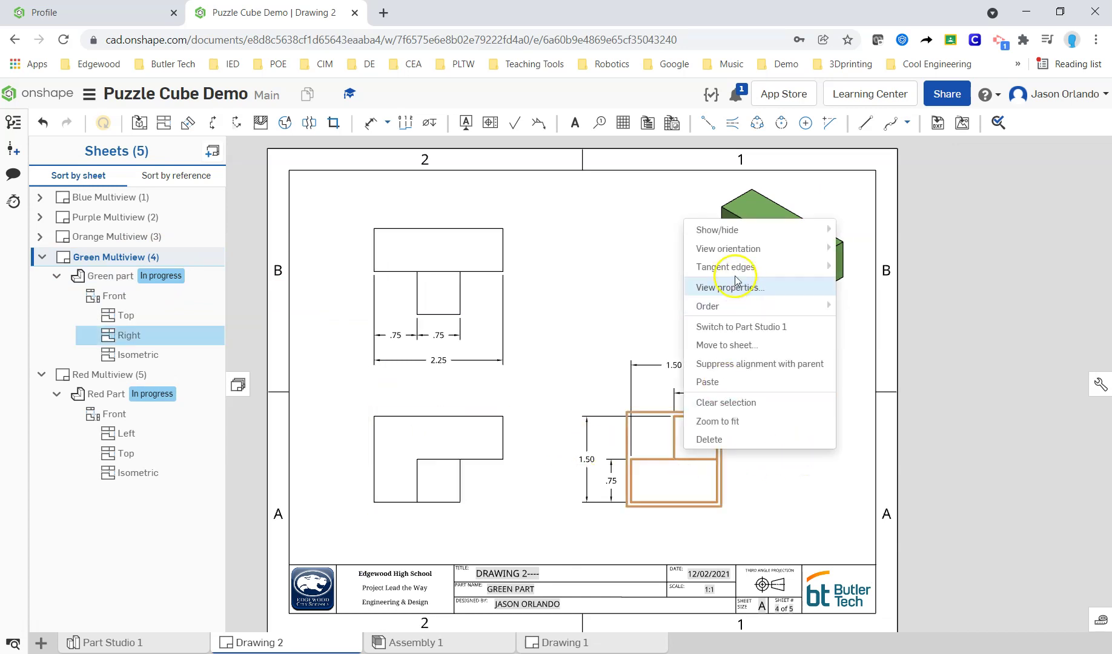
{"action": "mouse_move", "coordinate": [740, 236]}
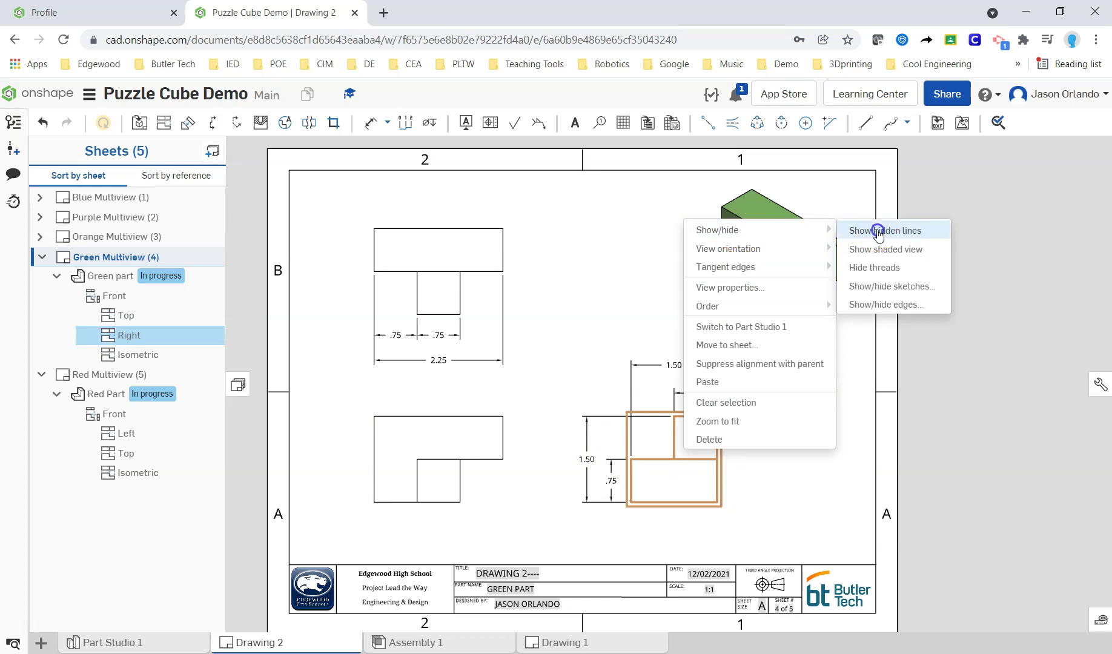
{"action": "left_click", "coordinate": [848, 230]}
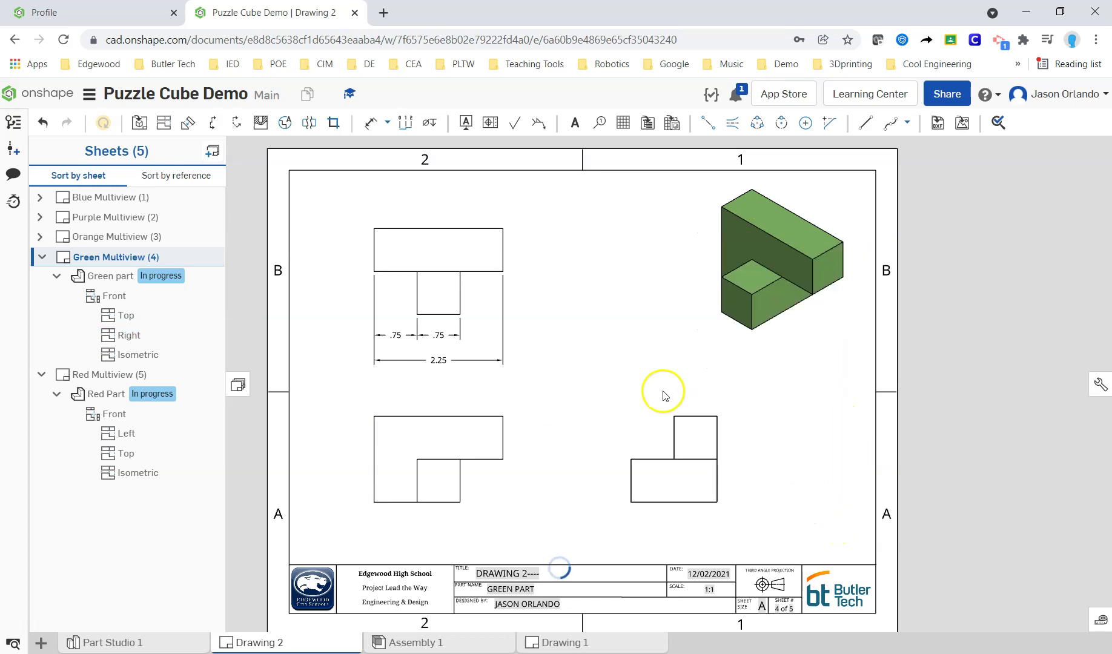
Show hidden lines in the Green Part's top view
{"action": "right_click", "coordinate": [451, 235]}
{"action": "mouse_move", "coordinate": [488, 234]}
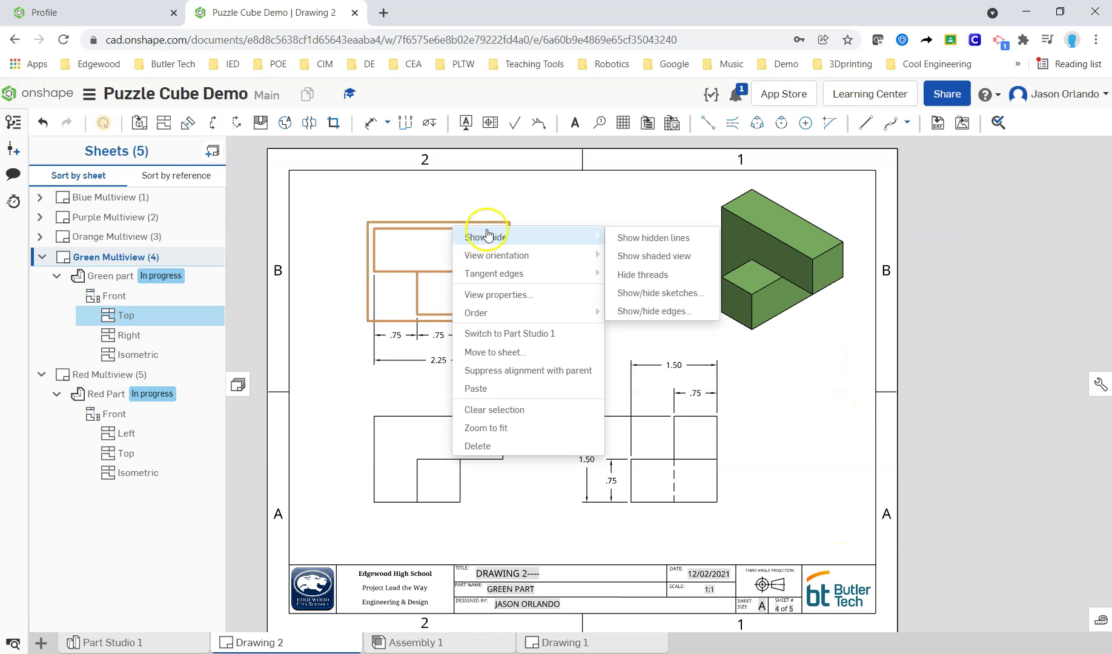
{"action": "left_click", "coordinate": [624, 237]}
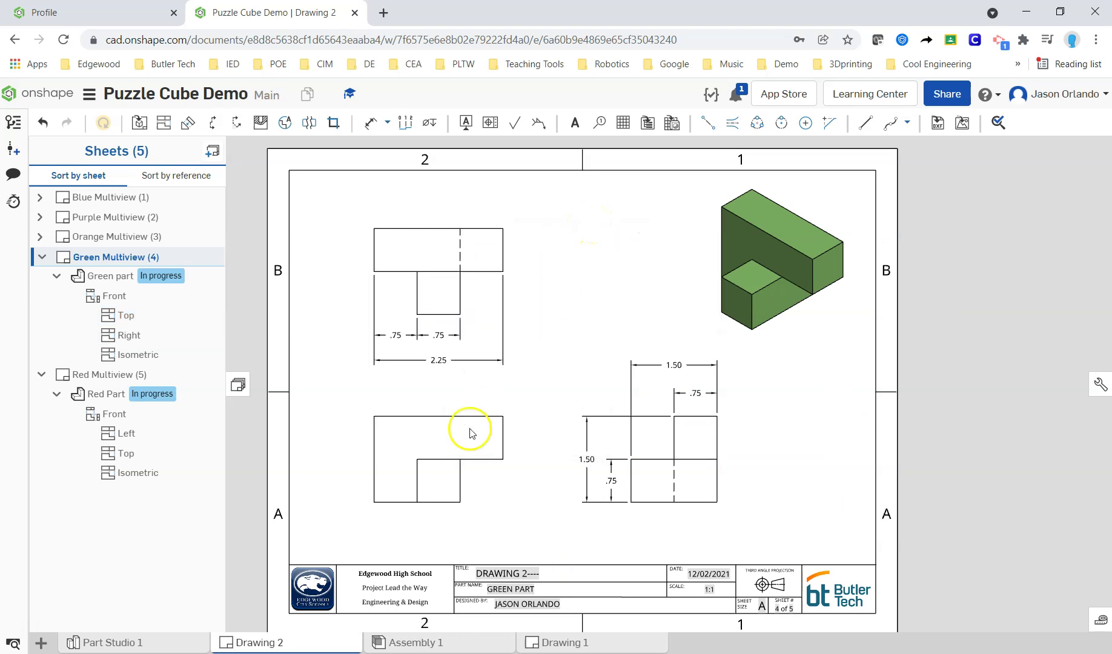
Check the Orange Multiview sheet and switch to the Purple Multiview sheet, collapsing the other sheets' entries
{"action": "left_click", "coordinate": [43, 257]}
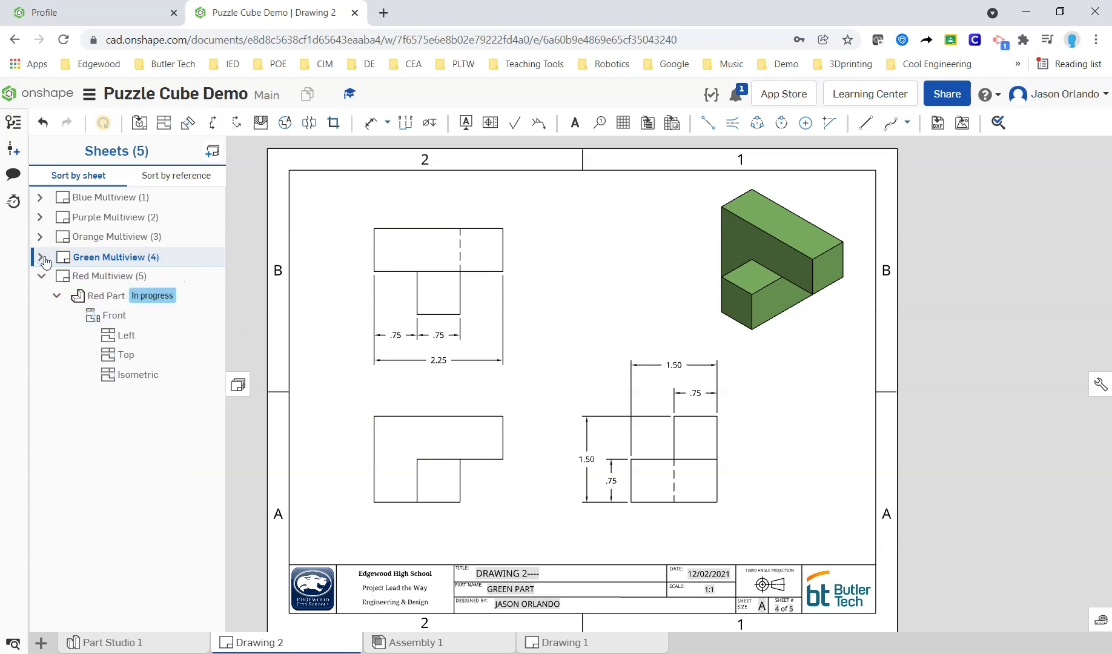
{"action": "left_click", "coordinate": [61, 239]}
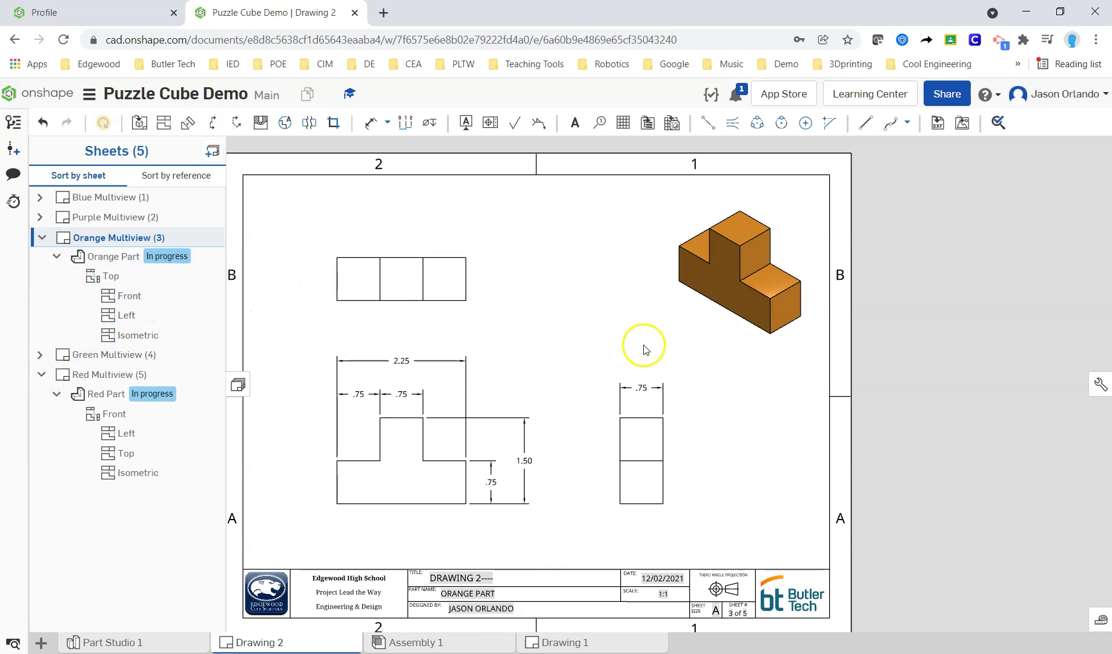
{"action": "left_click", "coordinate": [114, 220]}
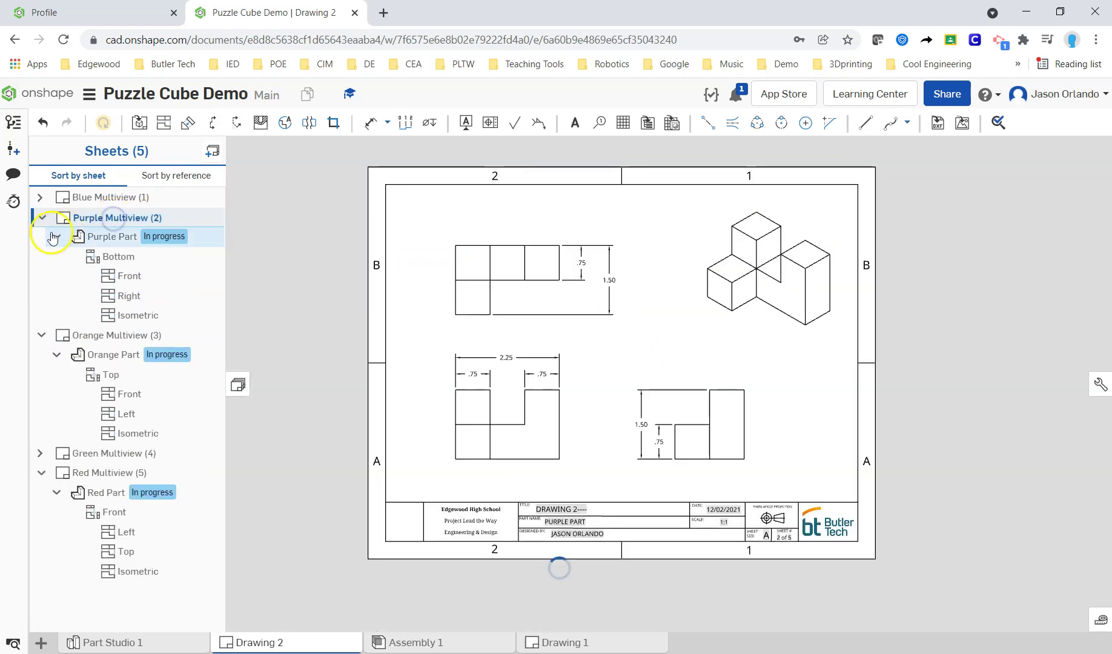
{"action": "left_click", "coordinate": [41, 335]}
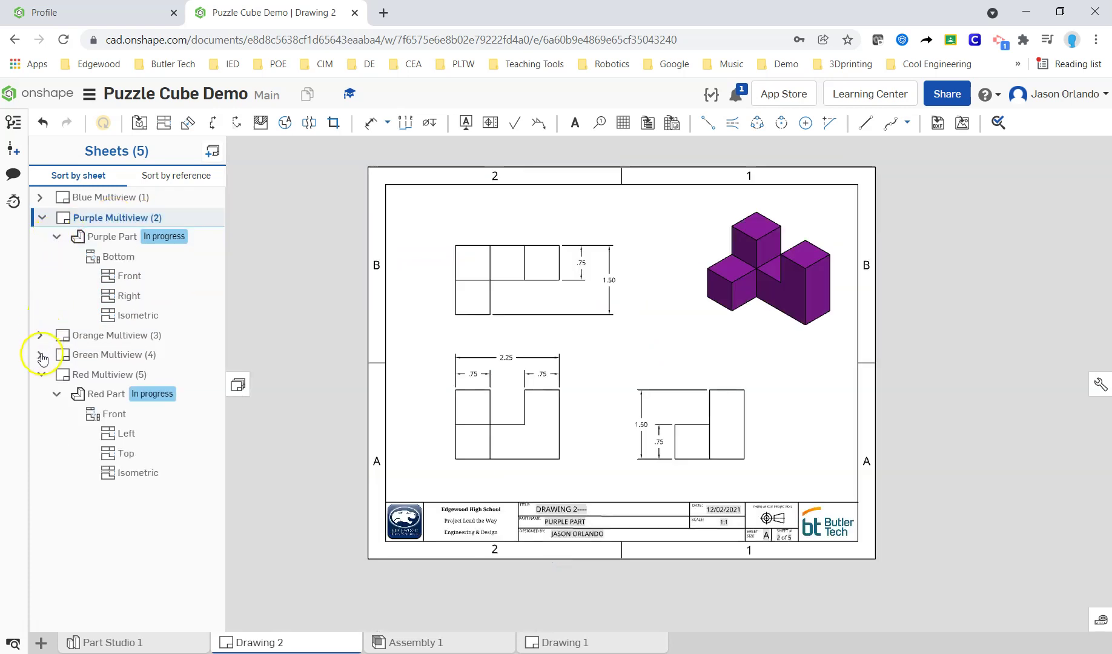
{"action": "left_click", "coordinate": [40, 374]}
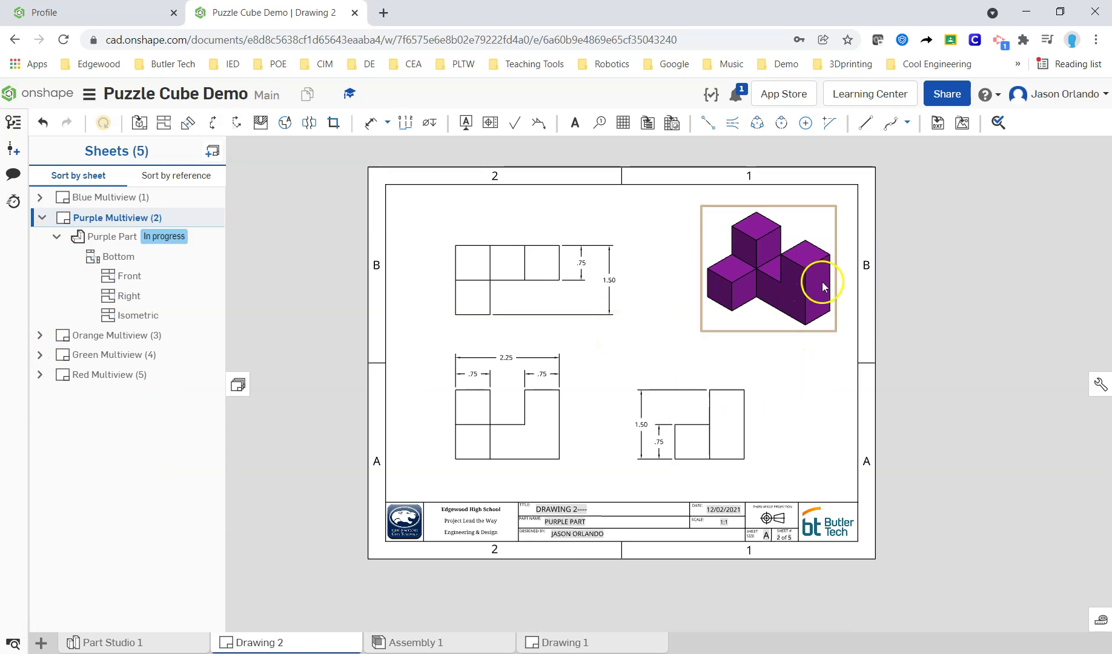
Show hidden lines in the Purple Part's right side view and move its top view slightly higher on the sheet
{"action": "right_click", "coordinate": [727, 428]}
{"action": "mouse_move", "coordinate": [769, 415]}
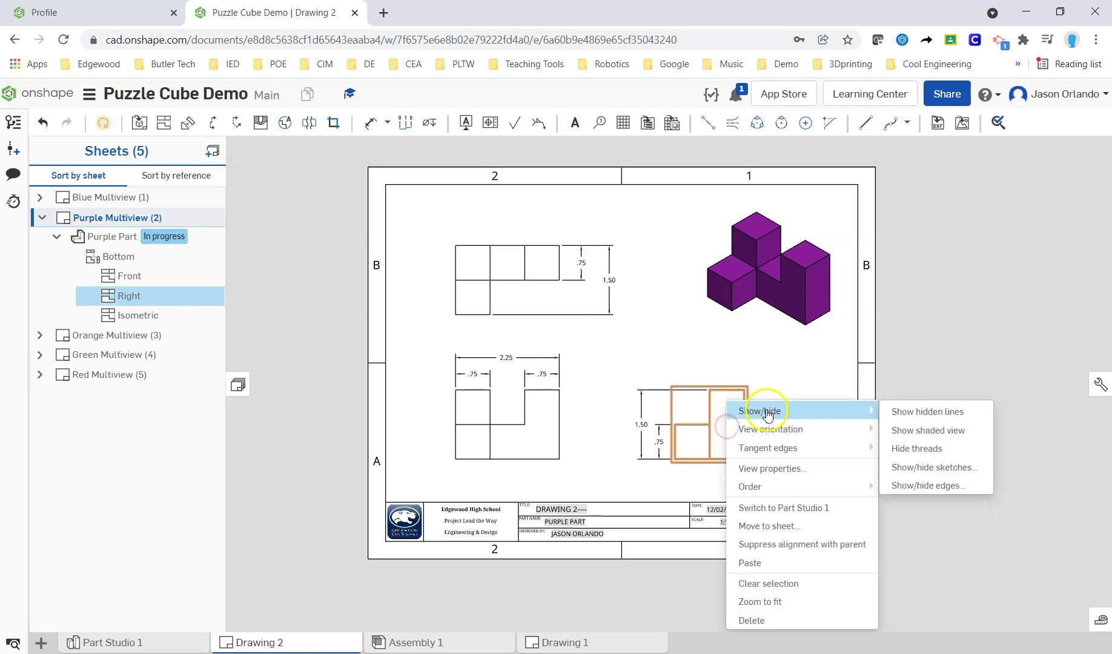
{"action": "left_click", "coordinate": [958, 412]}
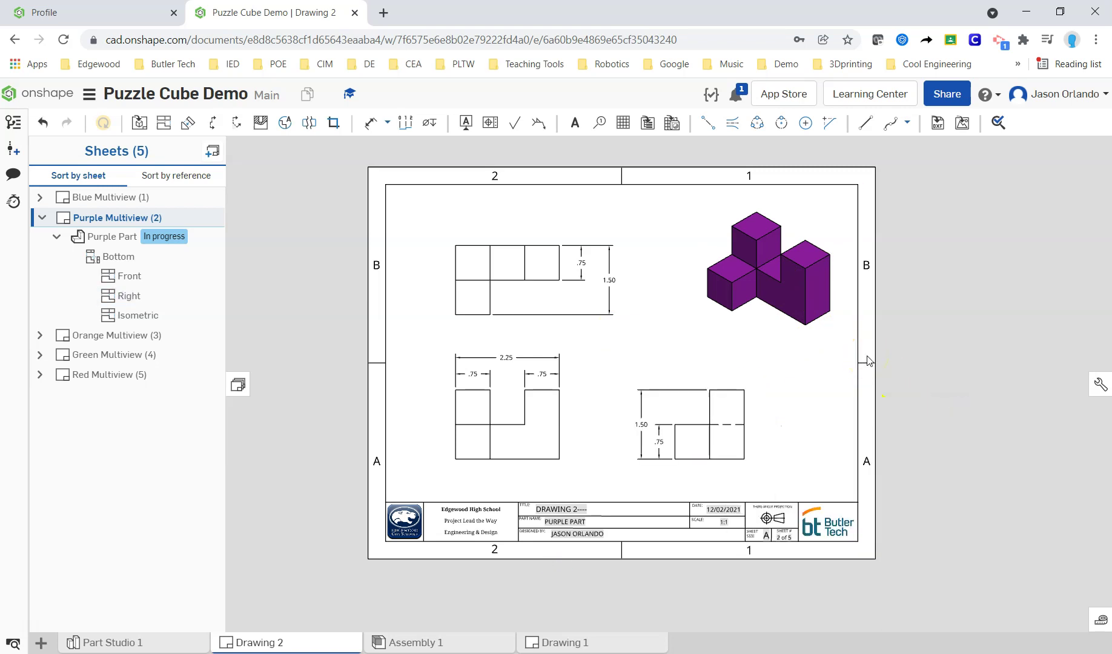
{"action": "left_click_drag", "start_coordinate": [513, 270], "coordinate": [512, 257]}
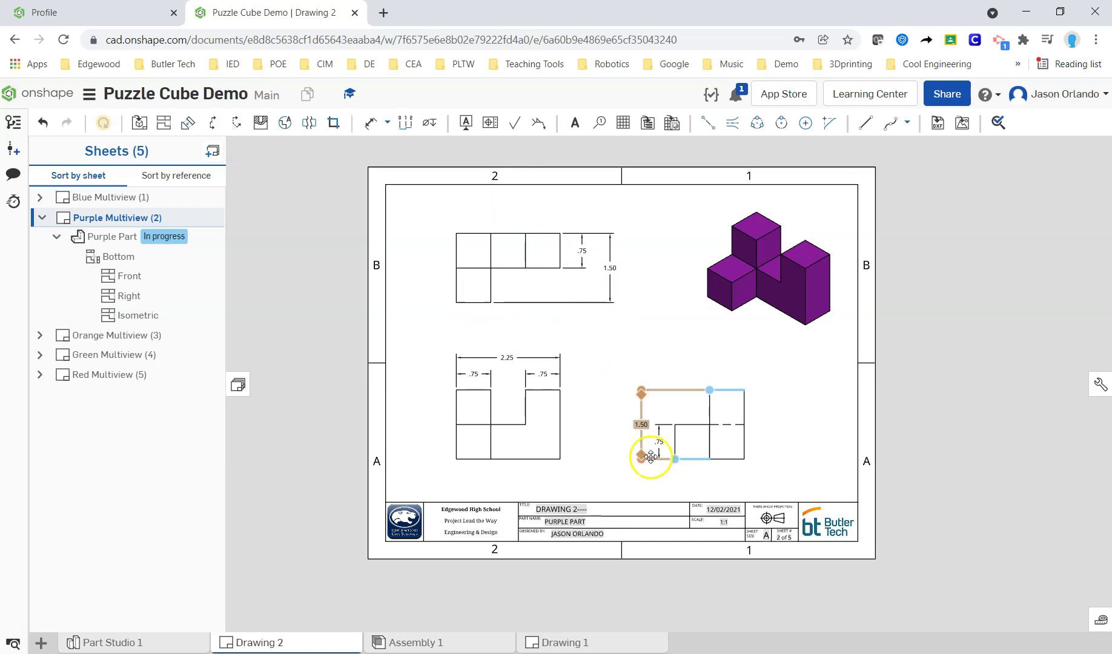
On the Blue Multiview sheet, shift the front view slightly to the left and nudge the isometric view toward the upper corner
{"action": "left_click", "coordinate": [42, 218]}
{"action": "left_click", "coordinate": [118, 199]}
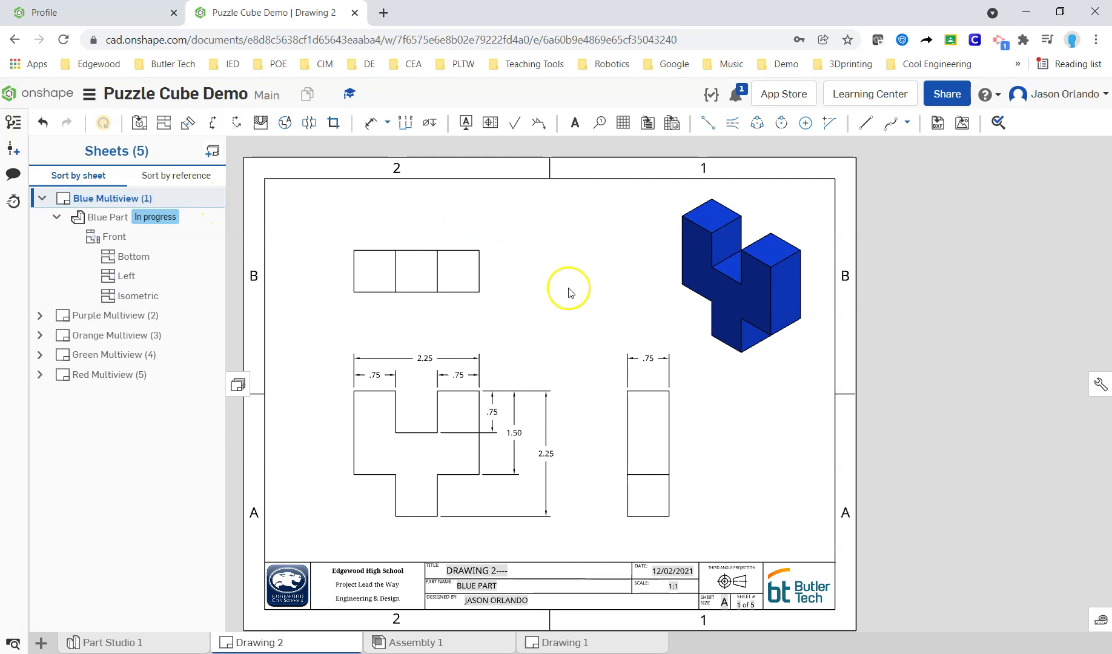
{"action": "left_click", "coordinate": [421, 458]}
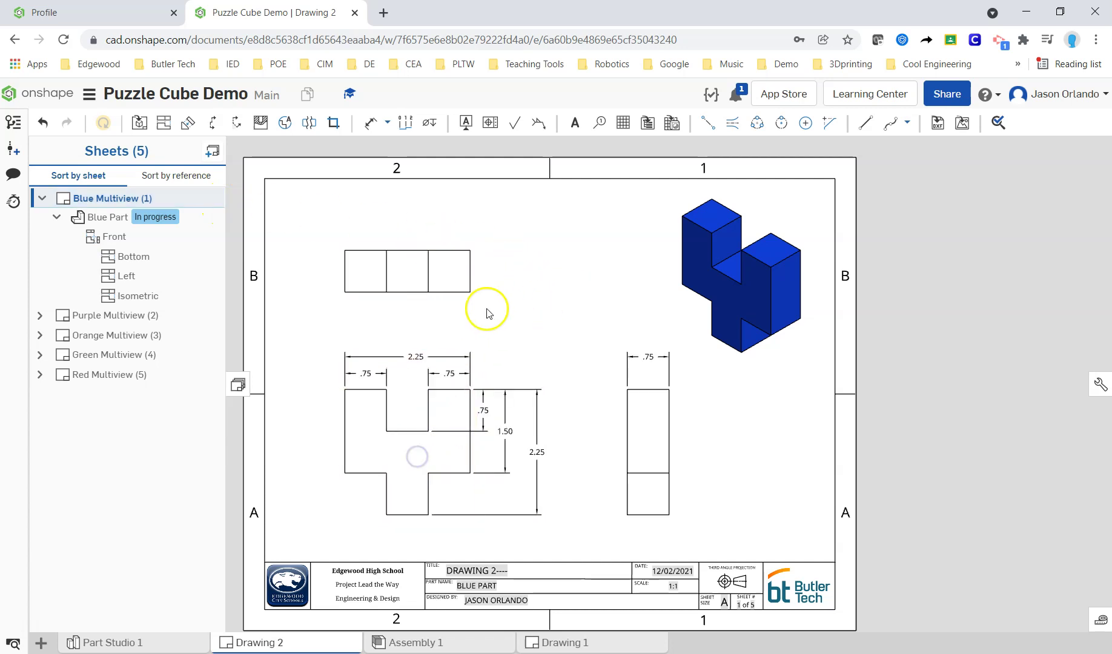
{"action": "left_click", "coordinate": [414, 271]}
{"action": "left_click", "coordinate": [503, 291]}
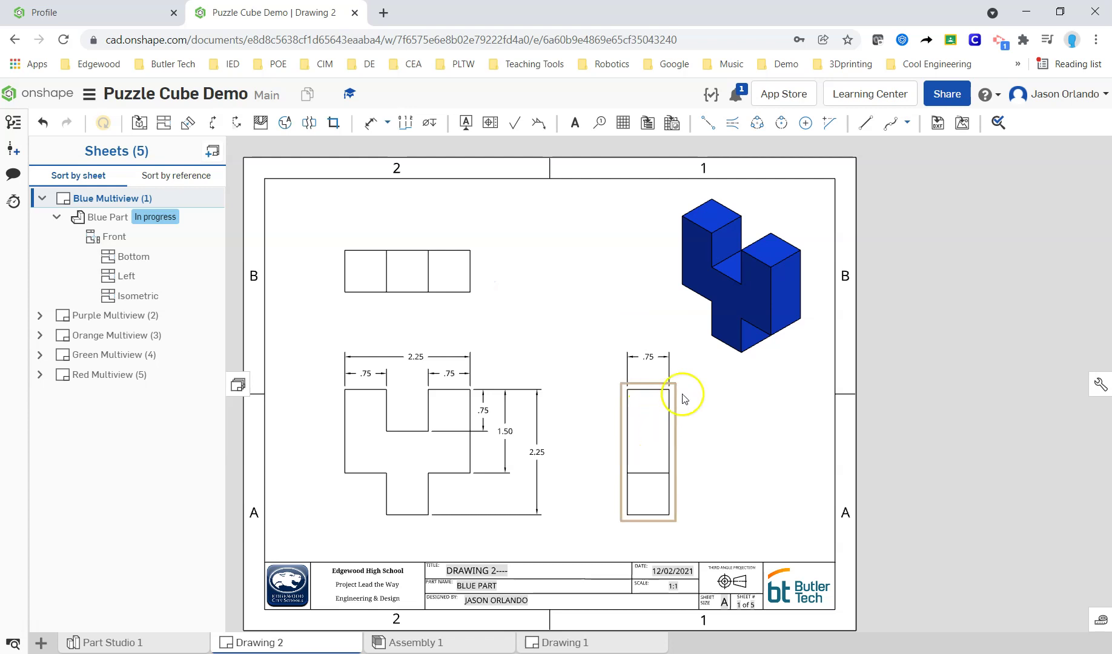
{"action": "left_click_drag", "start_coordinate": [731, 318], "coordinate": [735, 312]}
Move the .75 depth dimension closer to the Blue Part's right side view
{"action": "scroll", "coordinate": [666, 381], "scroll_direction": "up", "scroll_amount": 3}
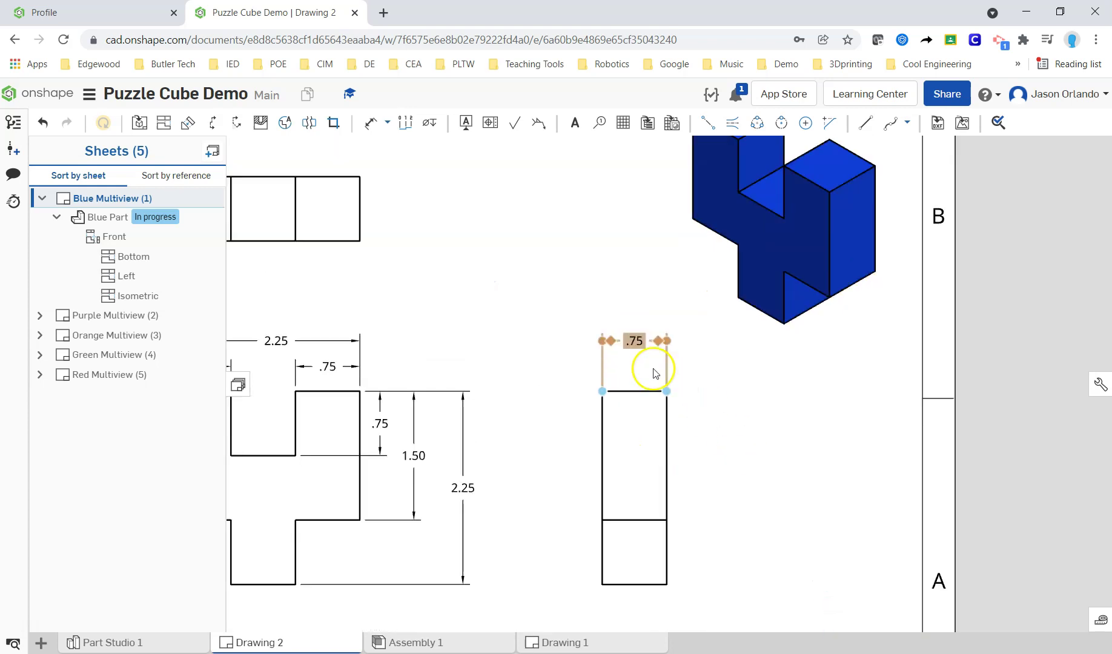
{"action": "left_click_drag", "start_coordinate": [620, 329], "coordinate": [627, 349]}
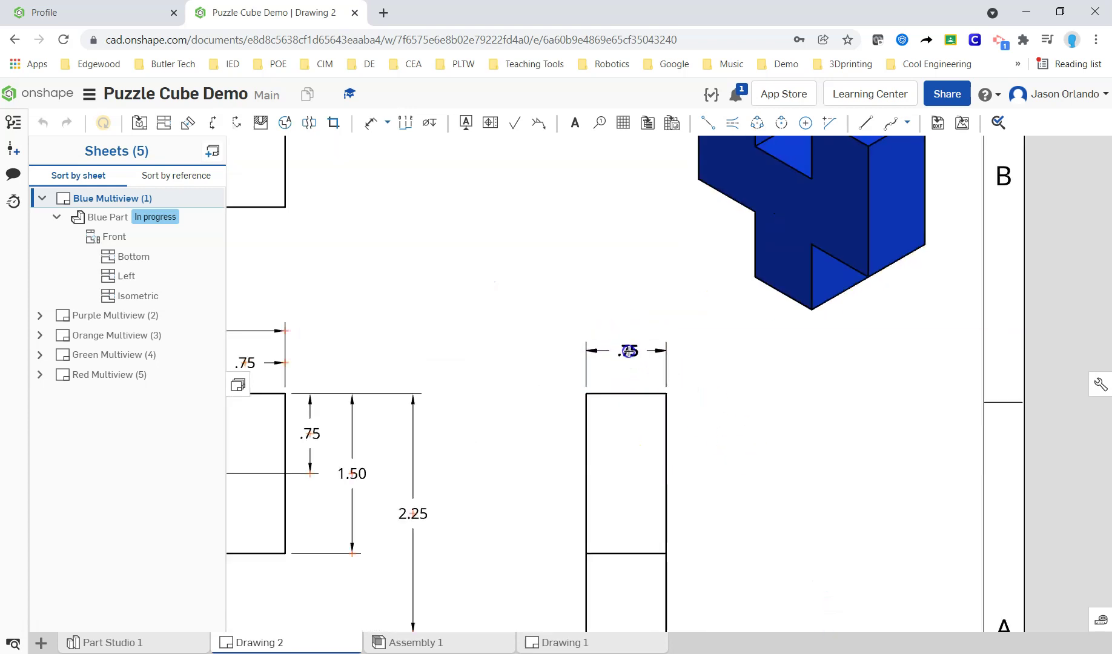
{"action": "scroll", "coordinate": [633, 303], "scroll_direction": "down", "scroll_amount": 2}
{"action": "scroll", "coordinate": [569, 424], "scroll_direction": "down", "scroll_amount": 2}
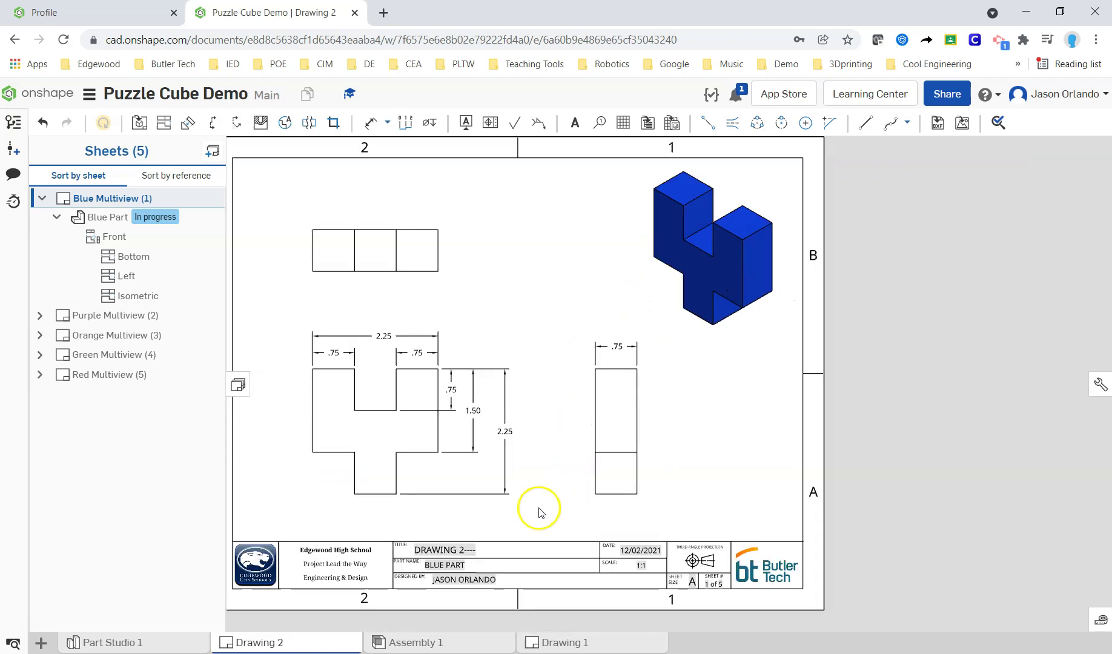
Space the 2.25, 1.50 and .75 height dimensions more evenly and farther out from the Blue Part's front view
{"action": "scroll", "coordinate": [526, 442], "scroll_direction": "up", "scroll_amount": 2}
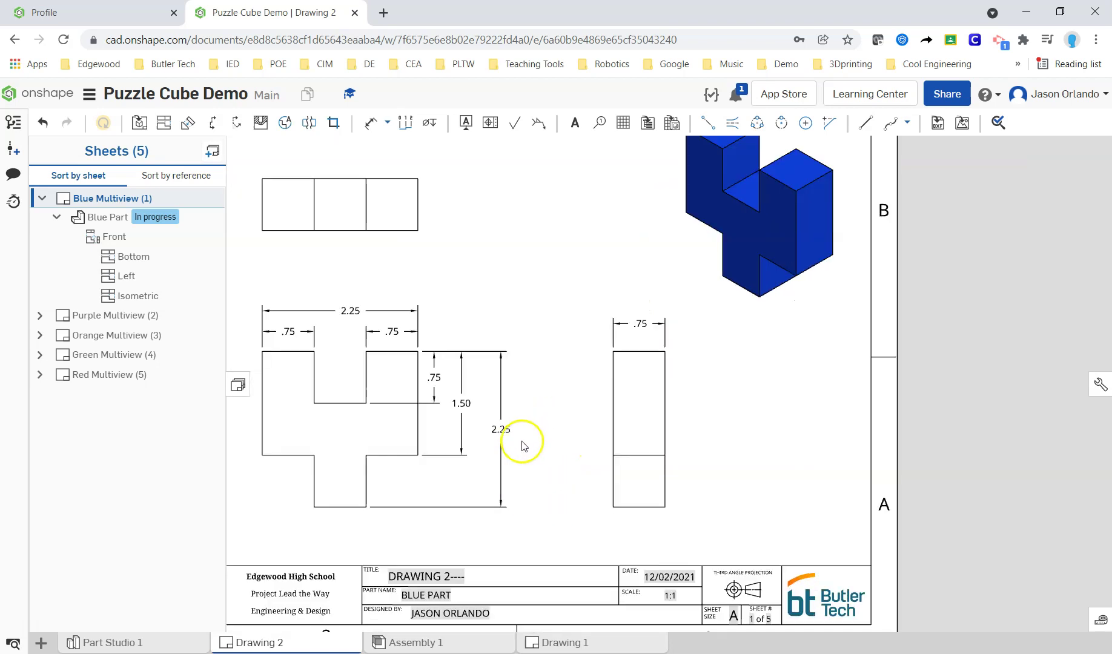
{"action": "left_click_drag", "start_coordinate": [505, 428], "coordinate": [519, 426]}
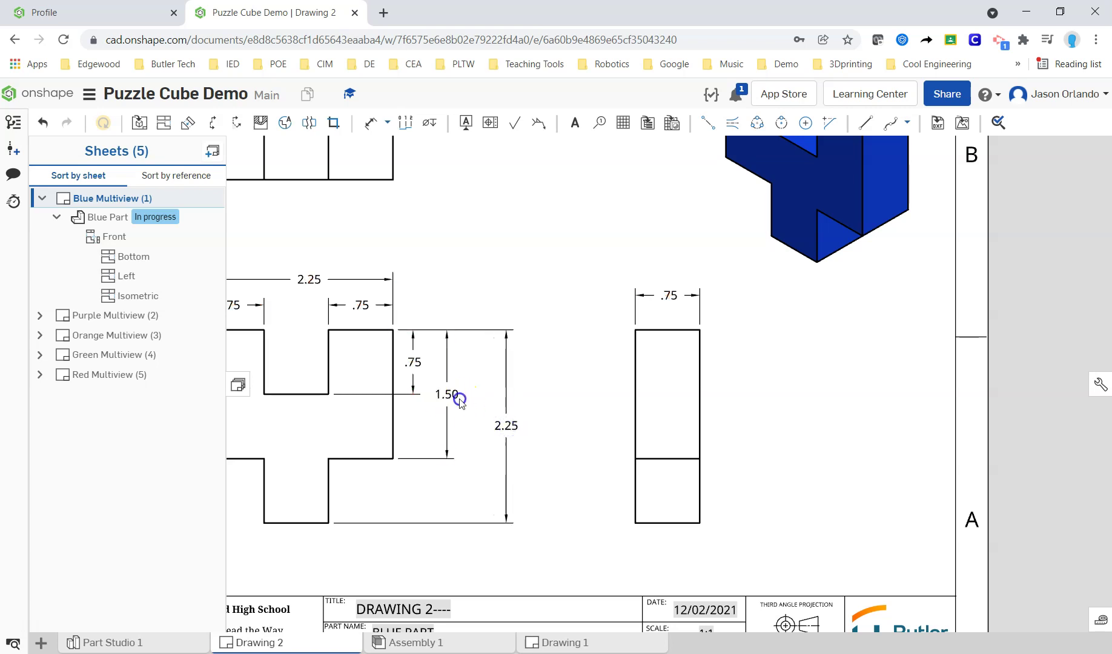
{"action": "left_click_drag", "start_coordinate": [460, 401], "coordinate": [463, 398]}
{"action": "scroll", "coordinate": [413, 366], "scroll_direction": "up", "scroll_amount": 3}
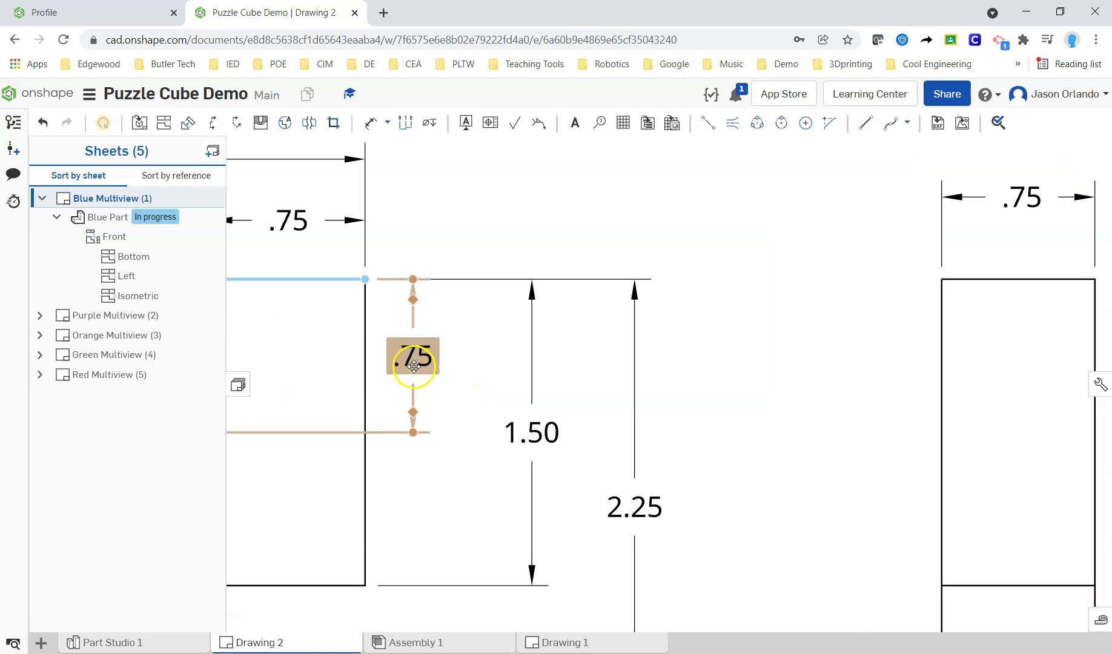
{"action": "left_click_drag", "start_coordinate": [415, 363], "coordinate": [438, 363]}
{"action": "scroll", "coordinate": [447, 365], "scroll_direction": "down", "scroll_amount": 6}
{"action": "right_click_drag", "start_coordinate": [581, 442], "coordinate": [613, 445]}
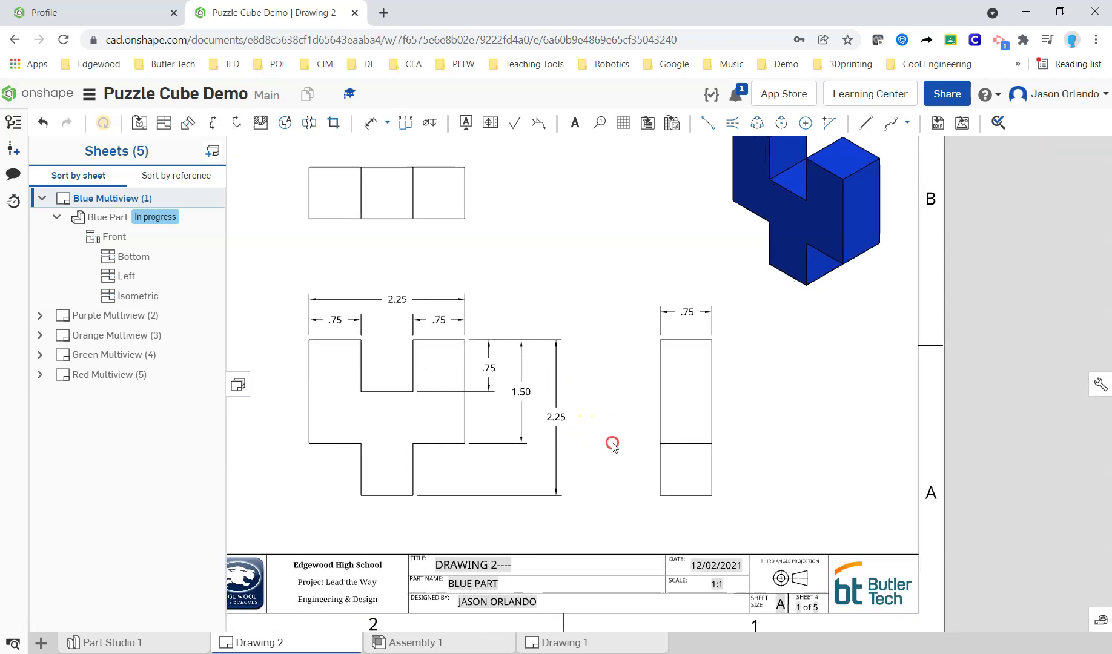
{"action": "key", "text": "f"}
Raise the 2.25 and both .75 width dimensions above the Blue Part's front view and collapse the Blue Multiview sheet's entry
{"action": "scroll", "coordinate": [405, 360], "scroll_direction": "up", "scroll_amount": 2}
{"action": "scroll", "coordinate": [468, 327], "scroll_direction": "up", "scroll_amount": 2}
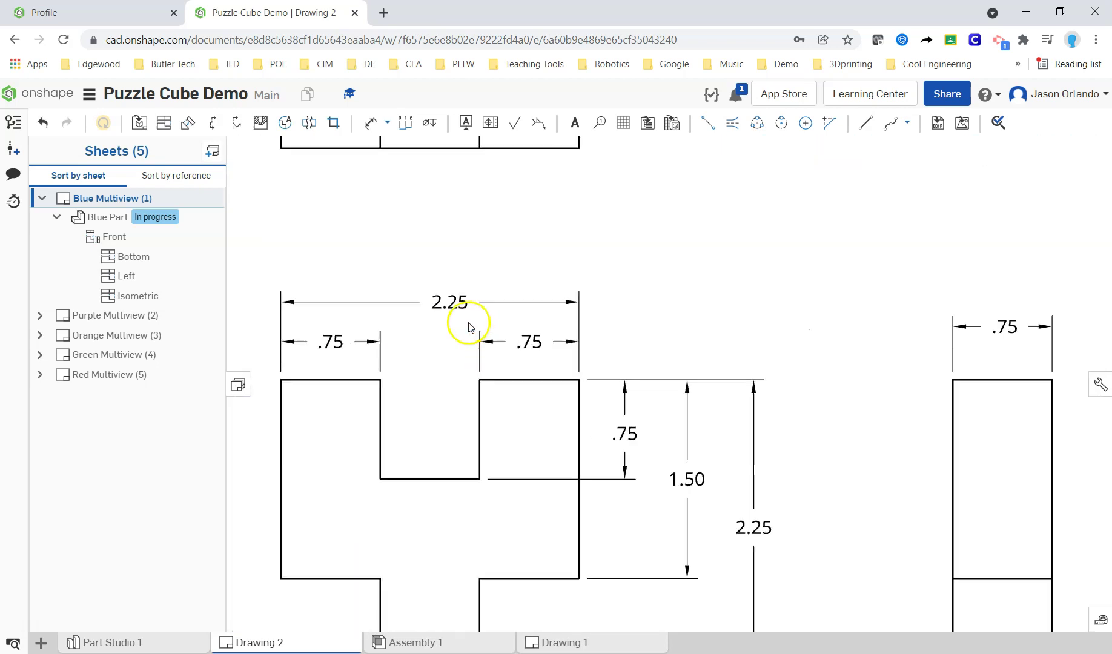
{"action": "left_click_drag", "start_coordinate": [451, 302], "coordinate": [433, 275]}
{"action": "left_click_drag", "start_coordinate": [529, 343], "coordinate": [530, 327]}
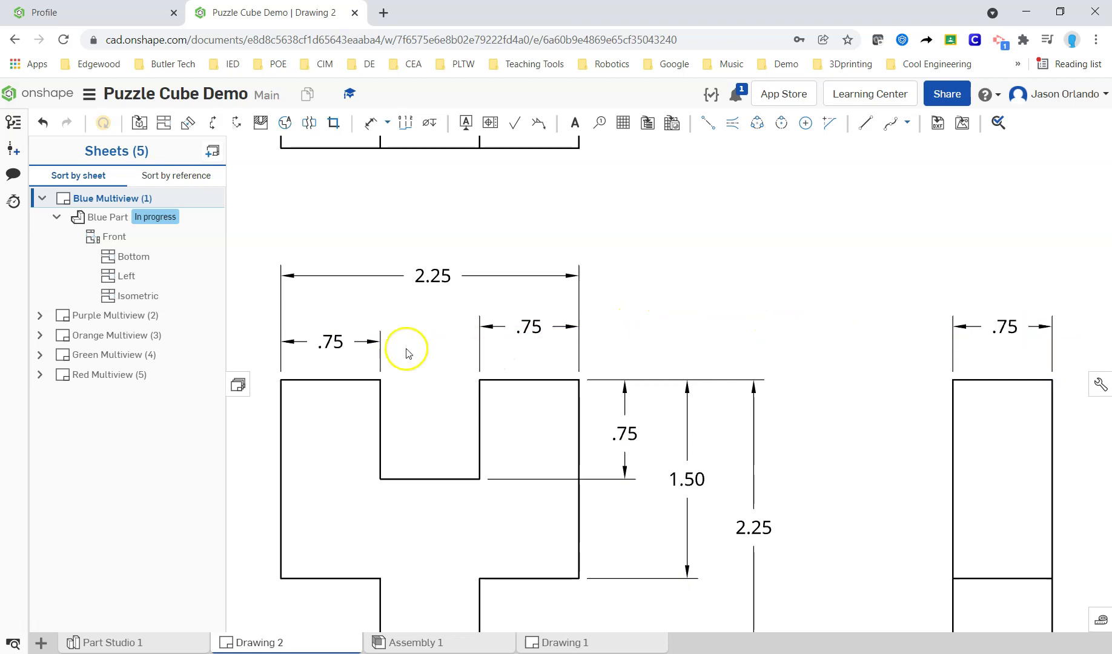
{"action": "left_click_drag", "start_coordinate": [342, 347], "coordinate": [335, 327]}
{"action": "scroll", "coordinate": [683, 268], "scroll_direction": "down", "scroll_amount": 5}
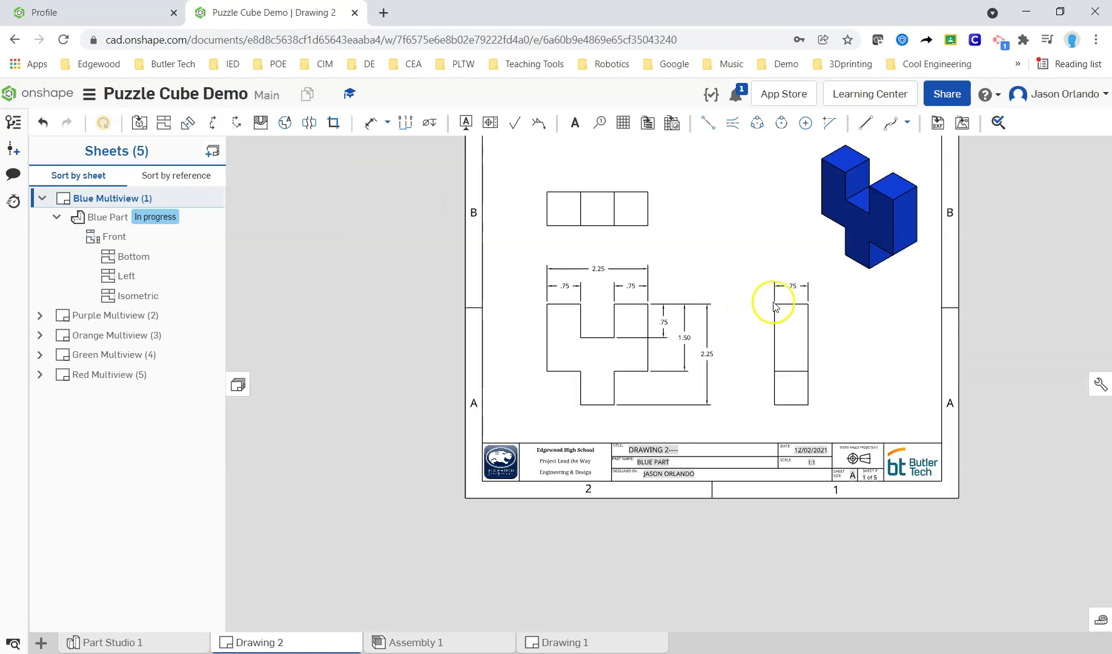
{"action": "mouse_move", "coordinate": [834, 329]}
{"action": "middle_mouse_down"}
{"action": "mouse_move", "coordinate": [733, 392]}
{"action": "mouse_move", "coordinate": [713, 390]}
{"action": "middle_mouse_up"}
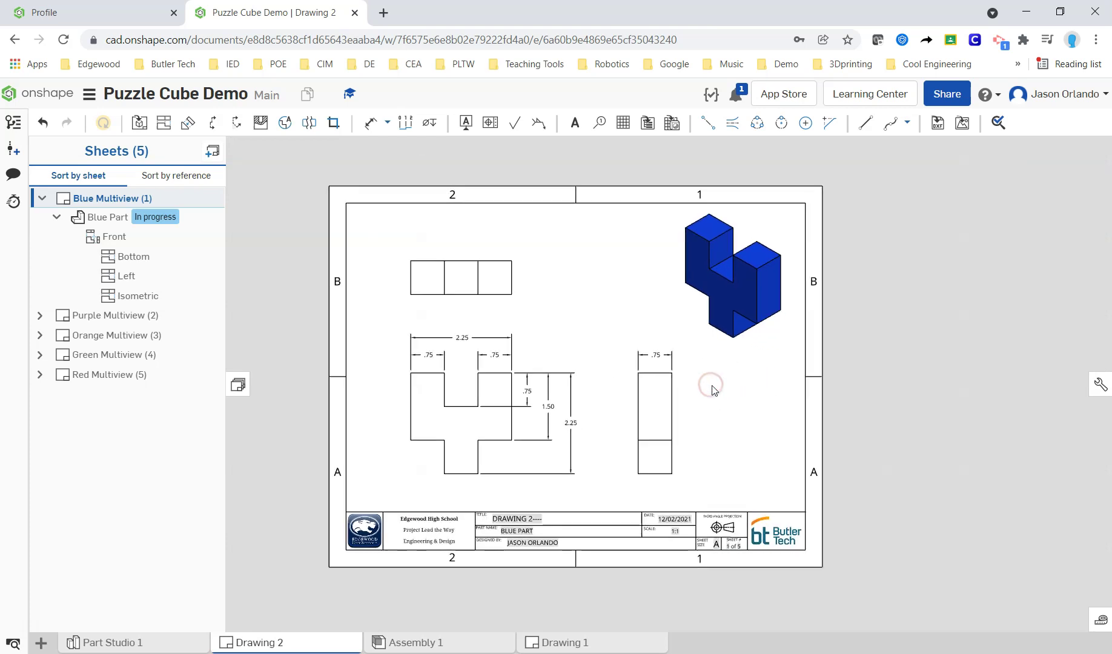
{"action": "left_click", "coordinate": [49, 206]}
{"action": "left_click", "coordinate": [41, 199]}
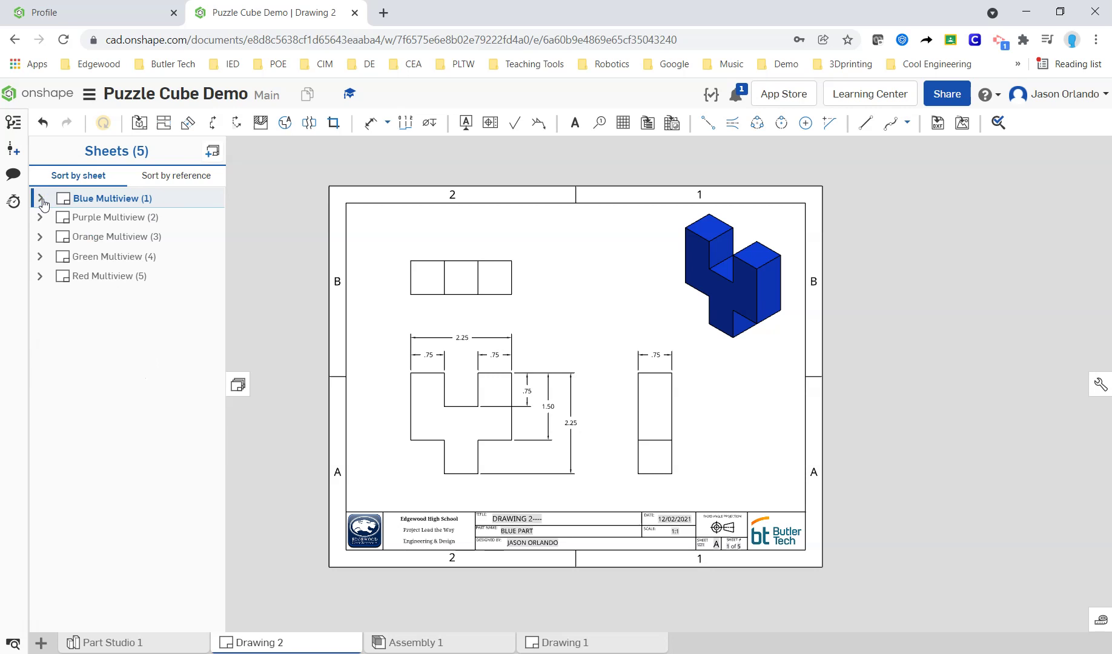